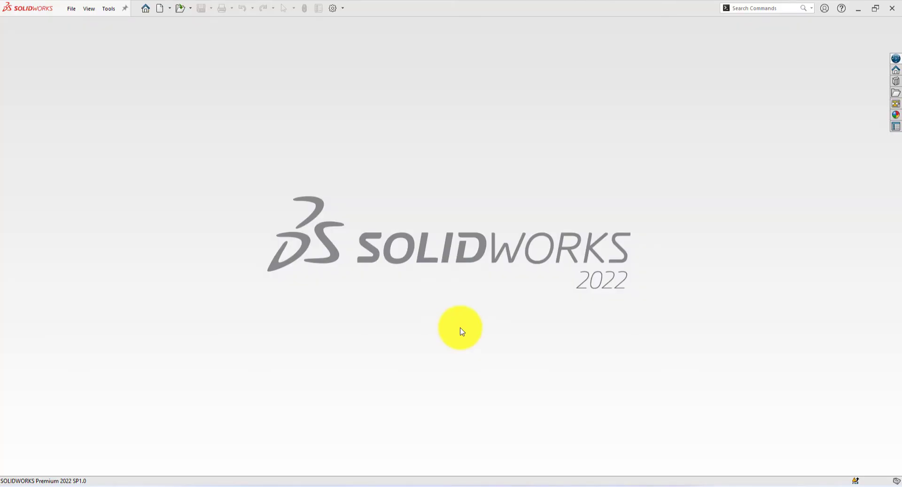
- Create a new part document from the Part template
left_click(467, 330)
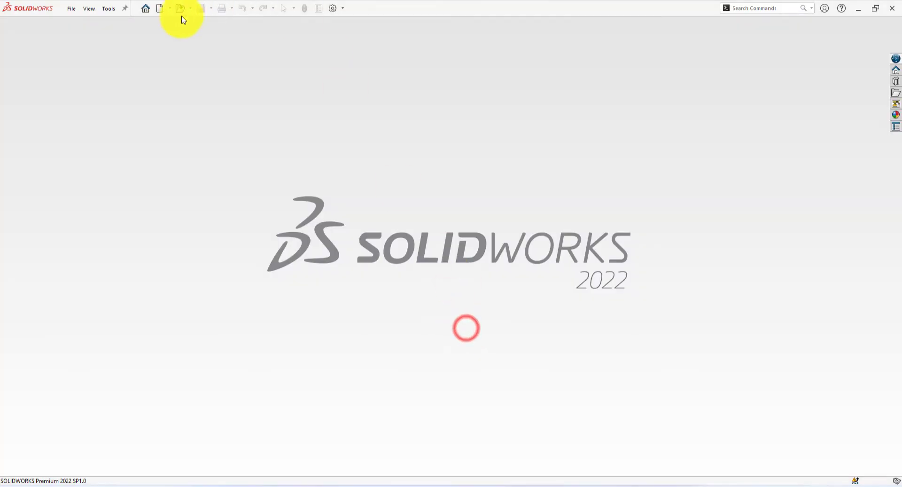
left_click(160, 10)
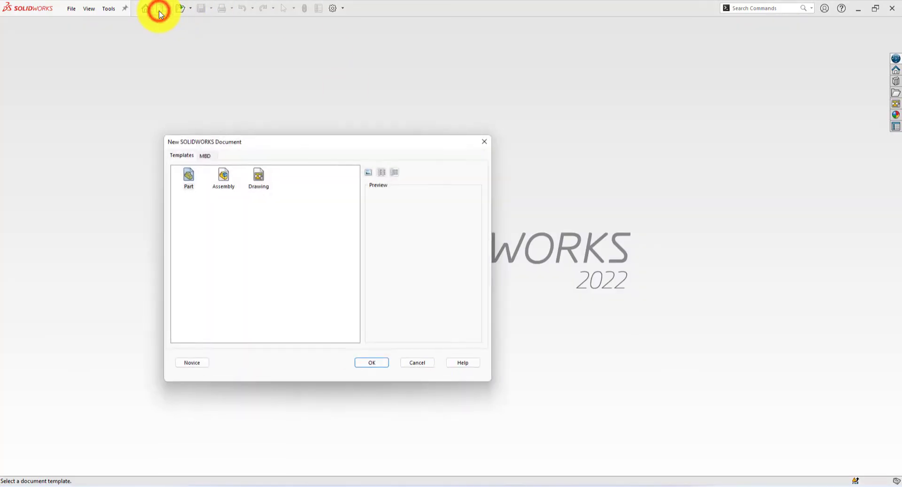
left_click(371, 362)
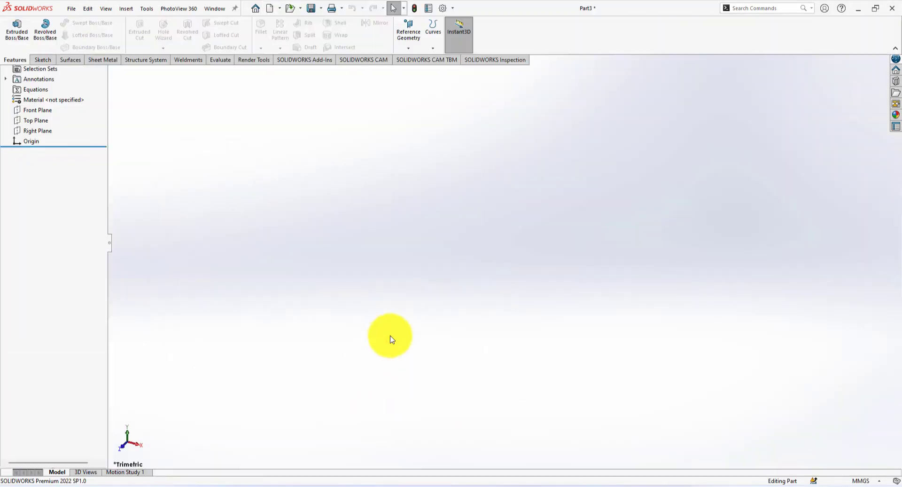
left_click(434, 242)
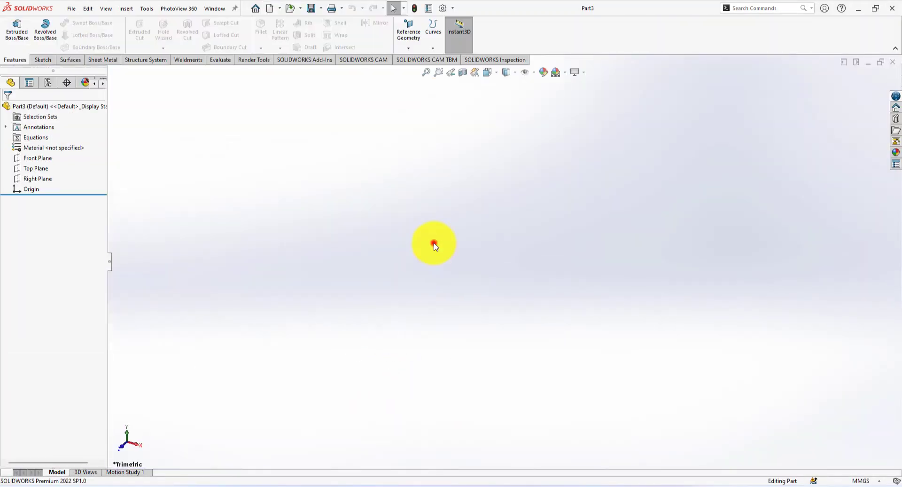
- Apply the Plain White scene as the background of the part
left_click(566, 73)
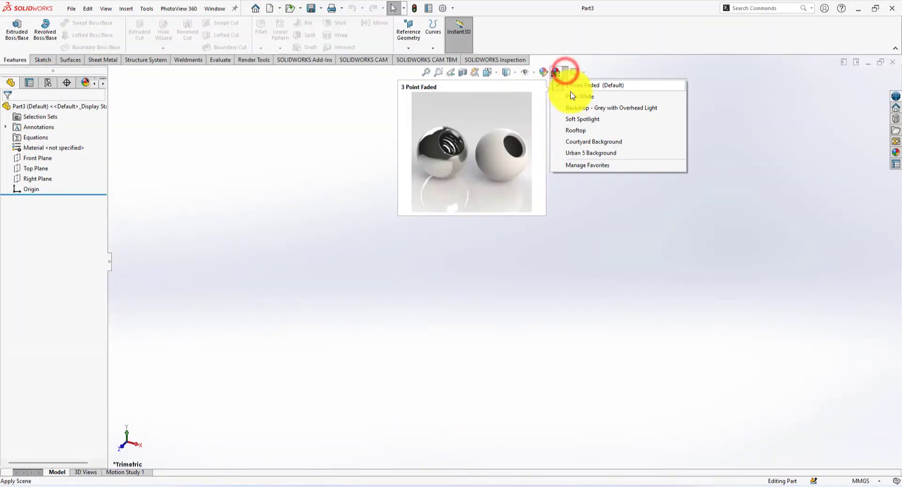
left_click(573, 96)
left_click(461, 177)
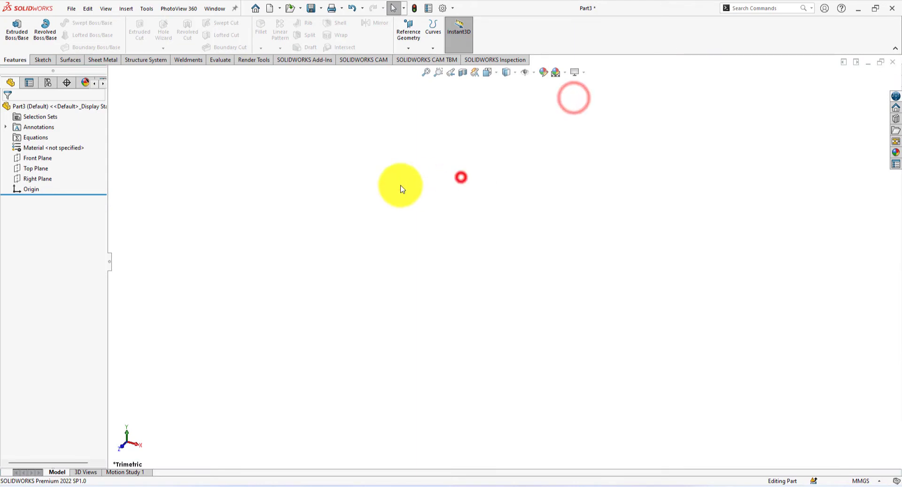
- Raise both the shaded and the wireframe image quality of the document to the high end of their ranges
left_click(443, 8)
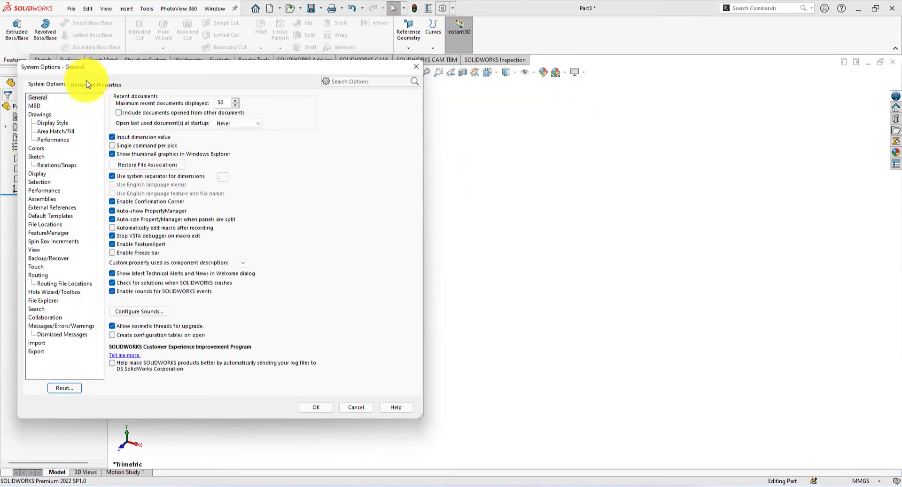
left_click(93, 85)
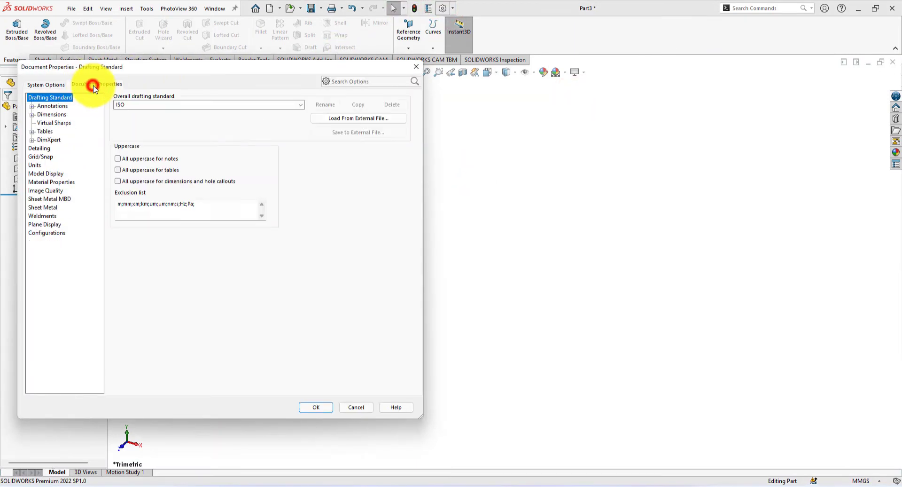
left_click(43, 192)
left_click_drag(193, 113, 286, 111)
left_click_drag(199, 203, 302, 358)
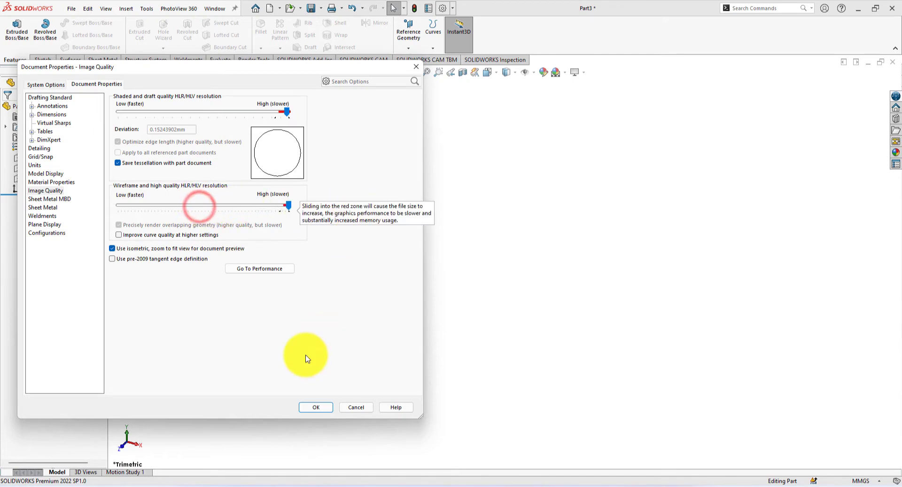
left_click(316, 407)
left_click(360, 352)
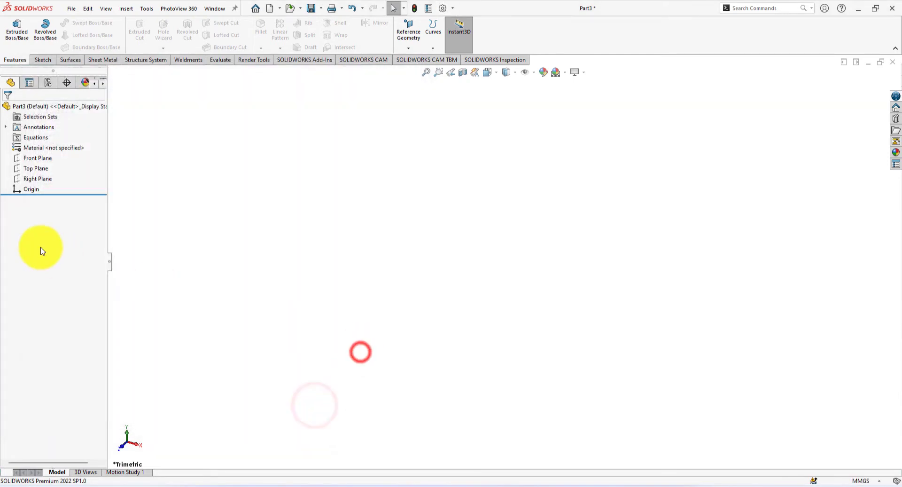
- Assign Brass as the material of the part
right_click(46, 150)
left_click(71, 248)
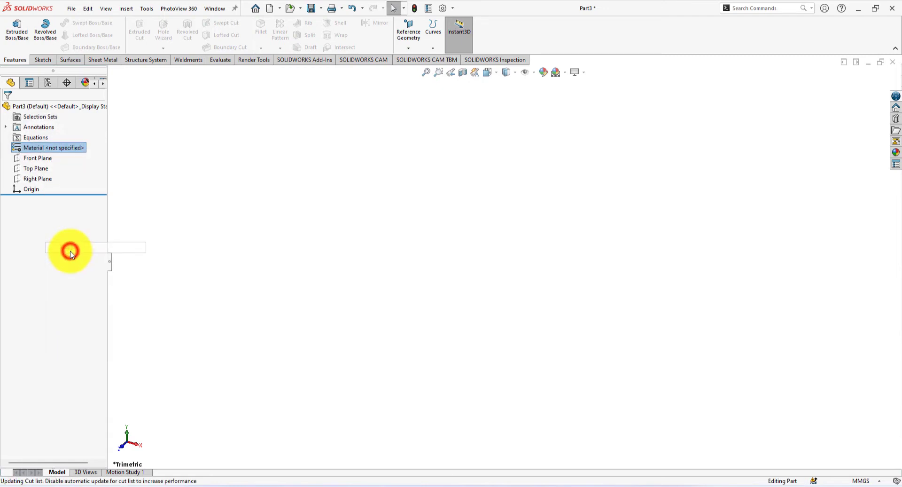
left_click(256, 229)
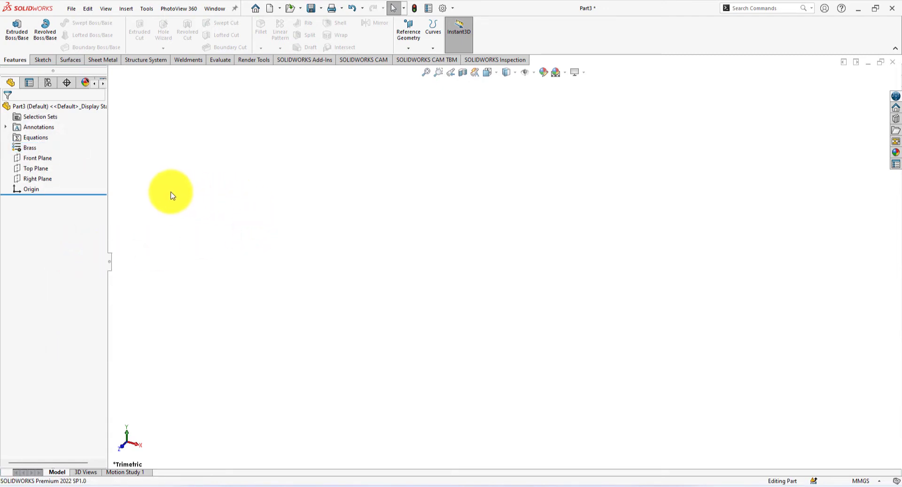
- Sketch two concentric circles about 130 mm and 49 mm in diameter, centred on the origin of the Front Plane
left_click(37, 158)
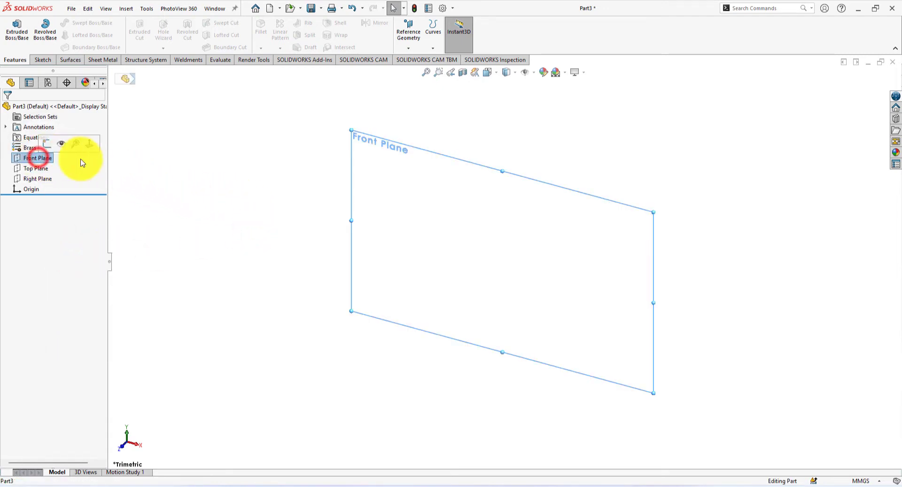
left_click(188, 223)
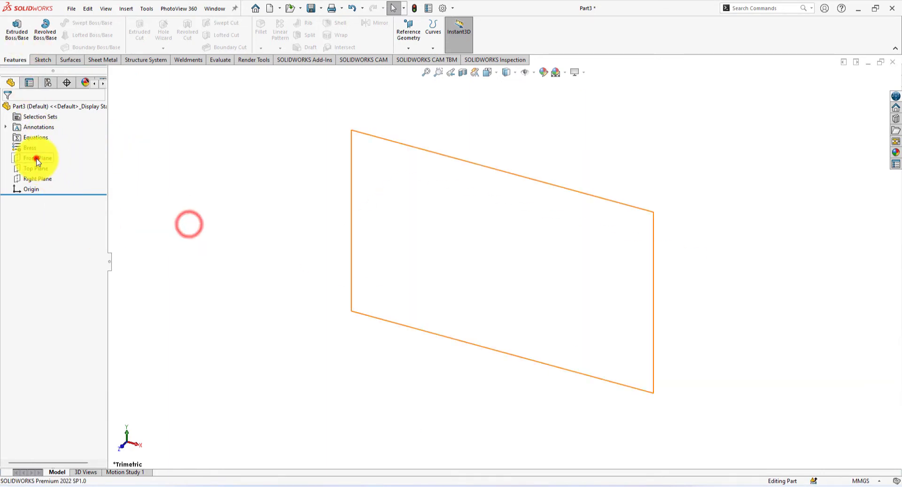
left_click(37, 158)
left_click(44, 145)
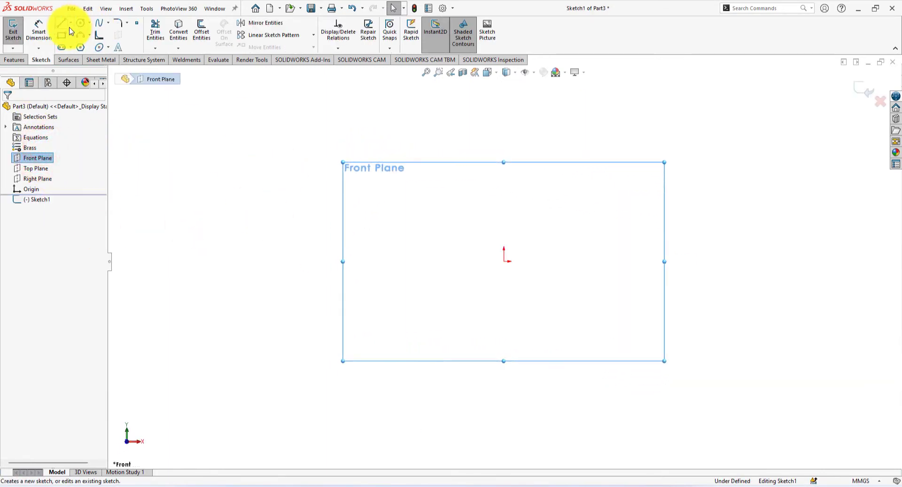
left_click(81, 28)
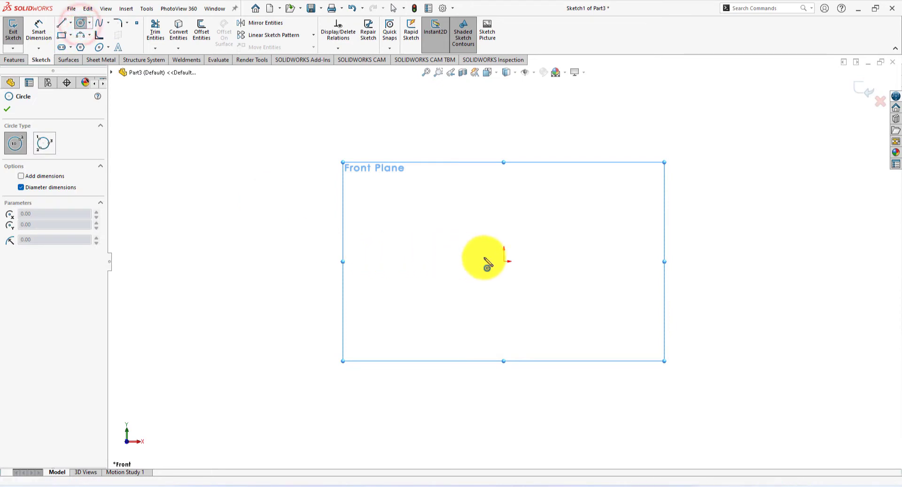
left_click(504, 261)
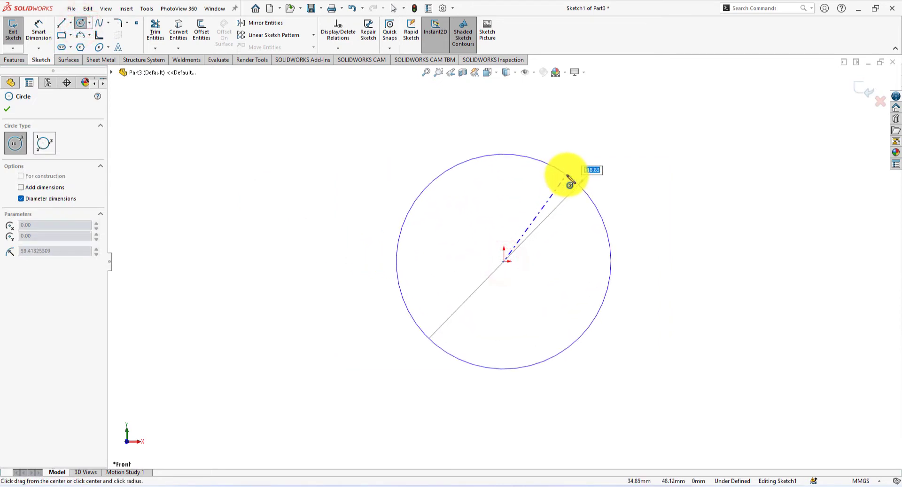
left_click(572, 166)
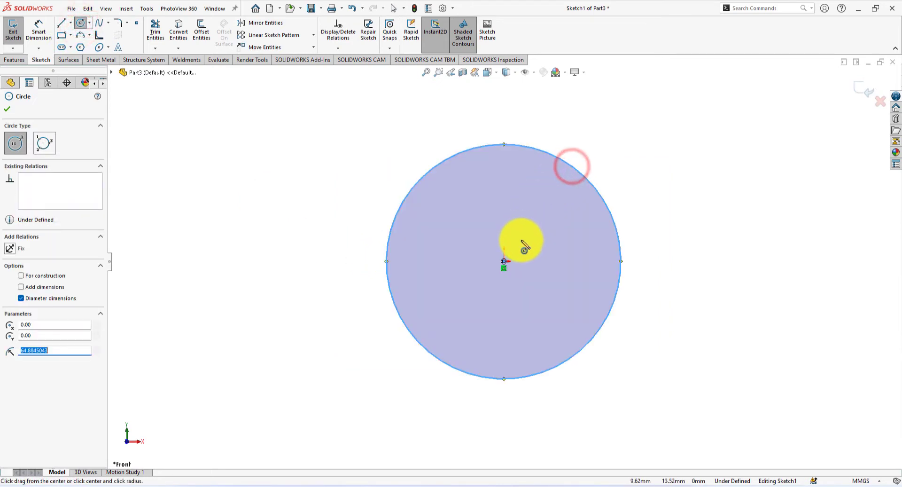
left_click(504, 262)
left_click(503, 217)
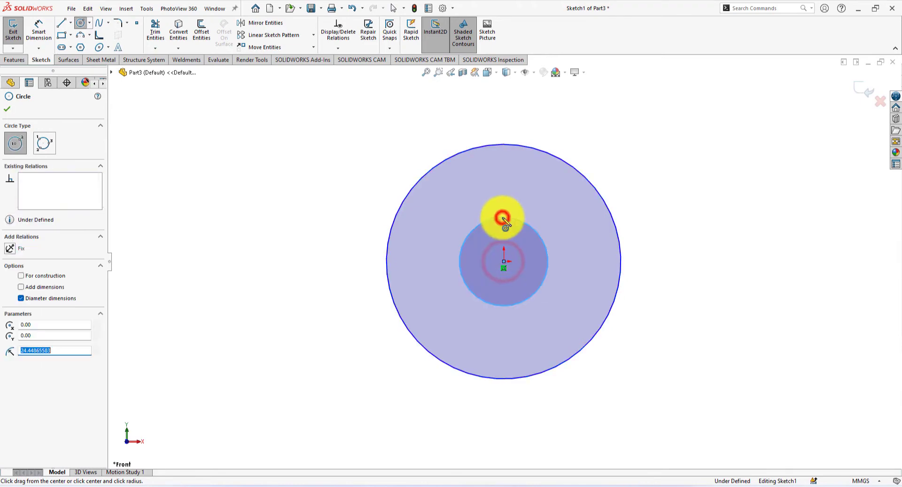
- Dimension the outer circle to 180 mm and the inner circle to 70 mm in diameter
left_click(37, 26)
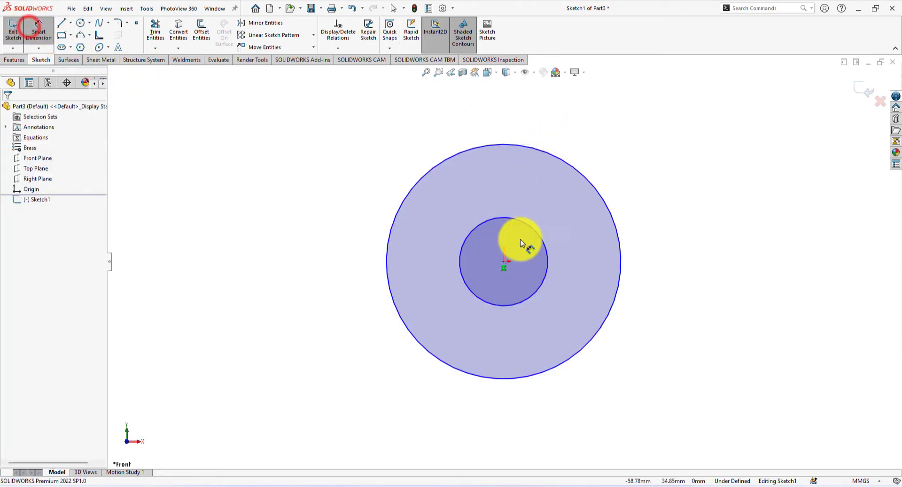
left_click(619, 278)
left_click(671, 227)
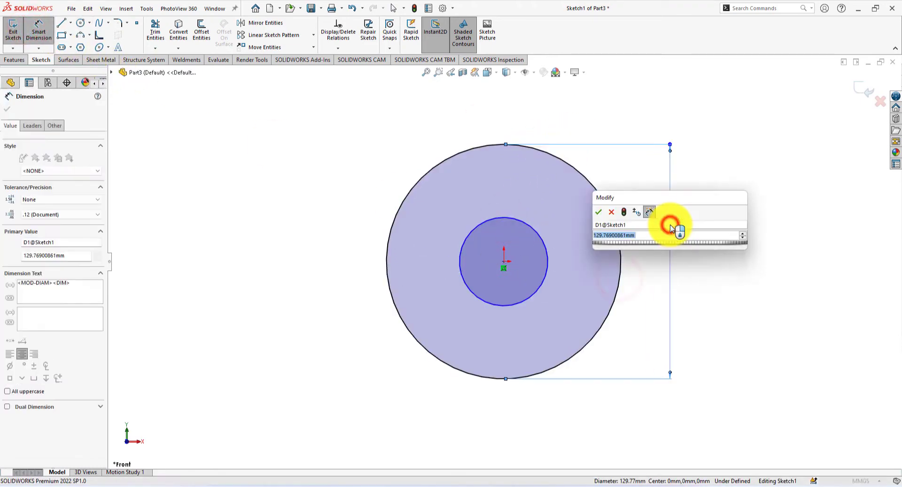
key("Return")
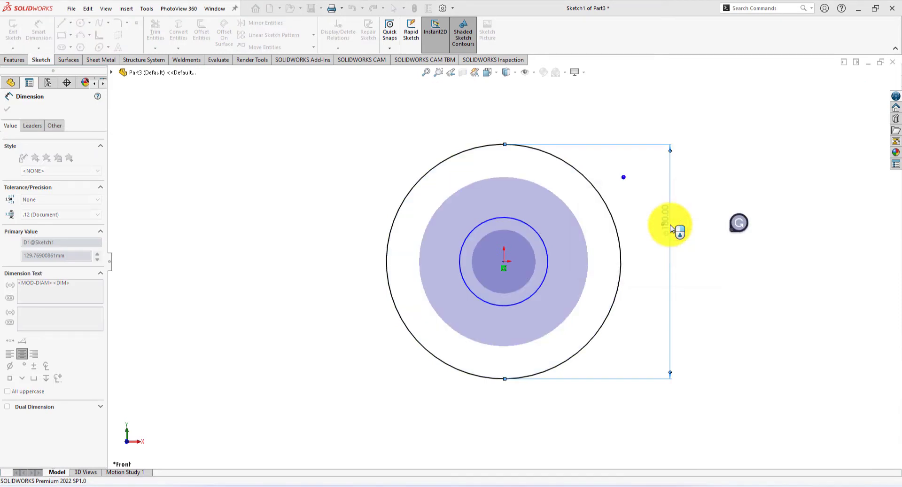
left_click(549, 268)
left_click(642, 277)
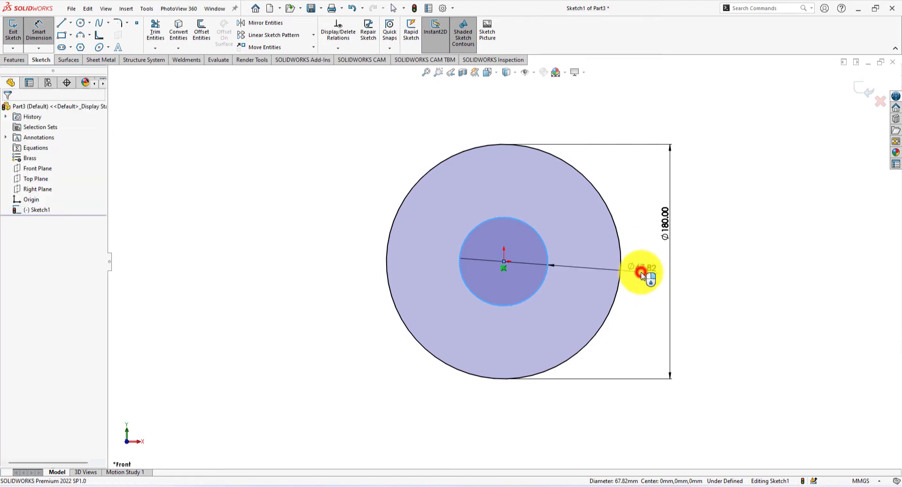
type("70")
key("Return")
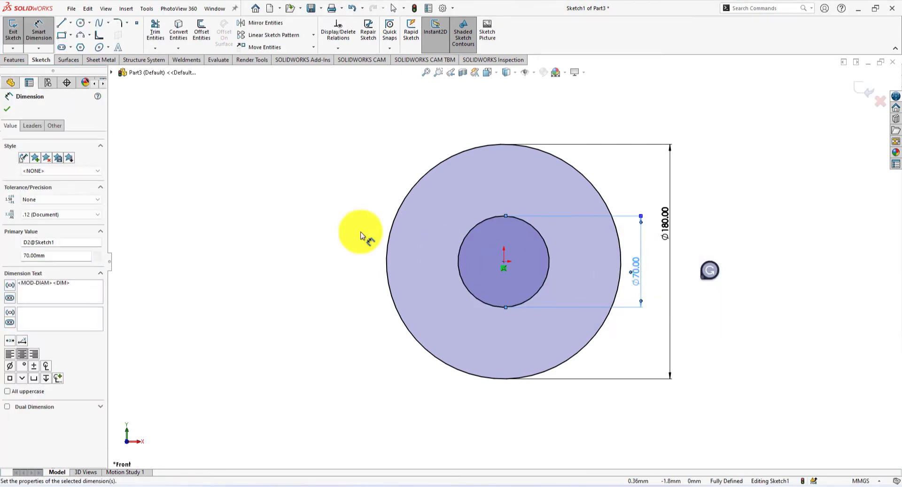
- Extrude the ring between the two circles as a blind boss 25 mm deep
left_click(7, 61)
left_click(16, 36)
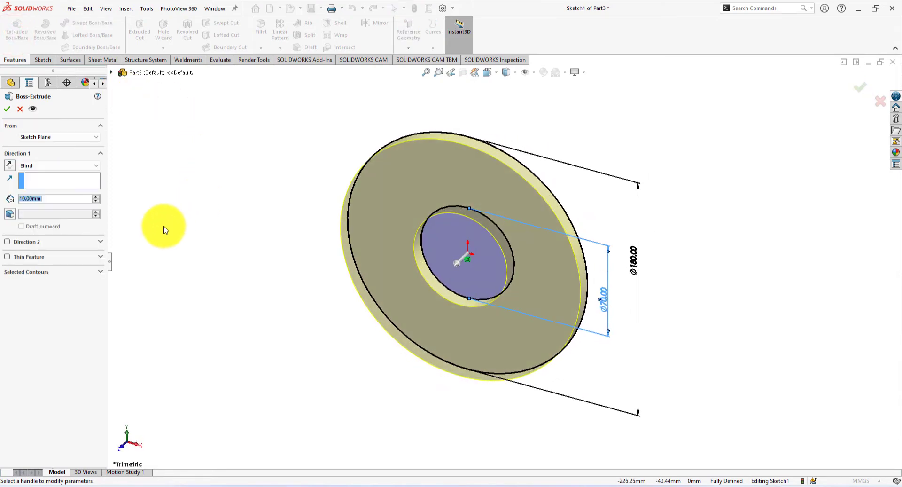
type("25")
key("Return")
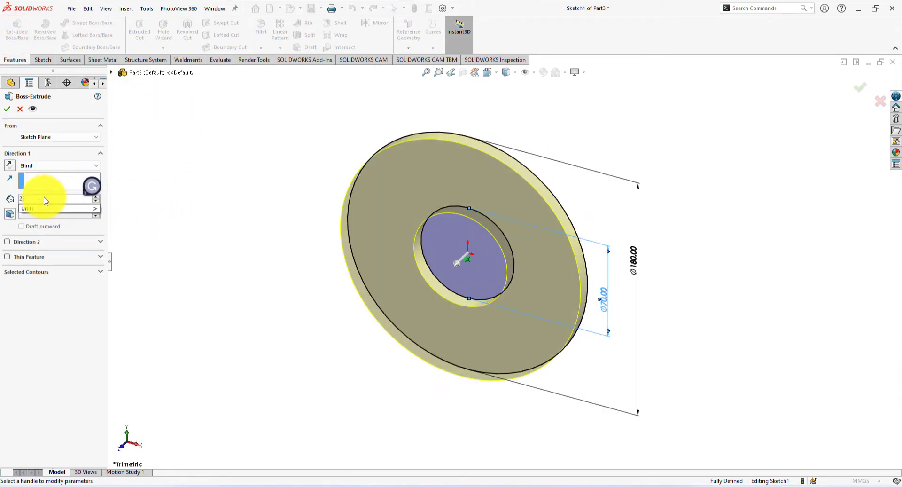
left_click(5, 110)
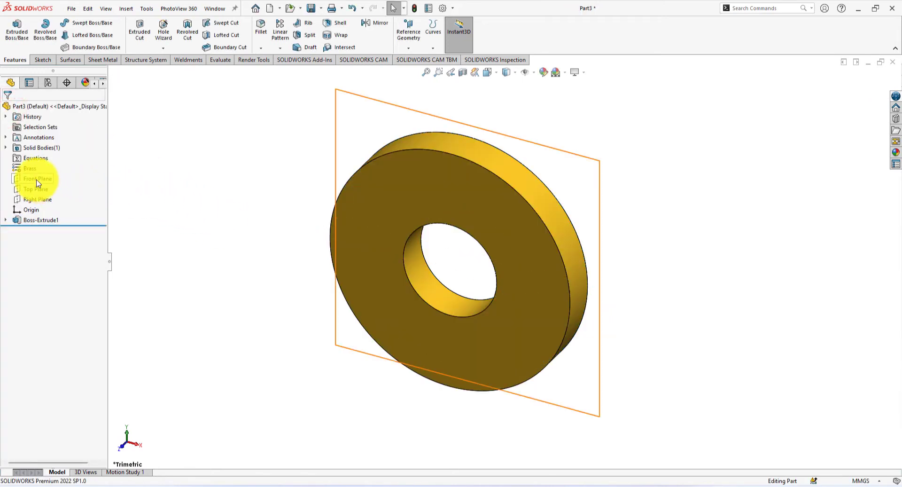
- Start a sketch on the Front Plane and convert the disc's outer circular edge into it
left_click(44, 166)
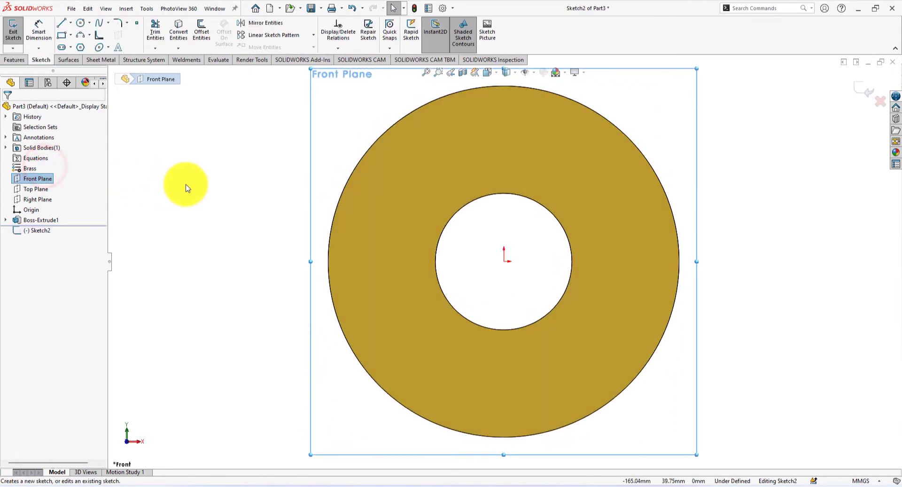
left_click(179, 28)
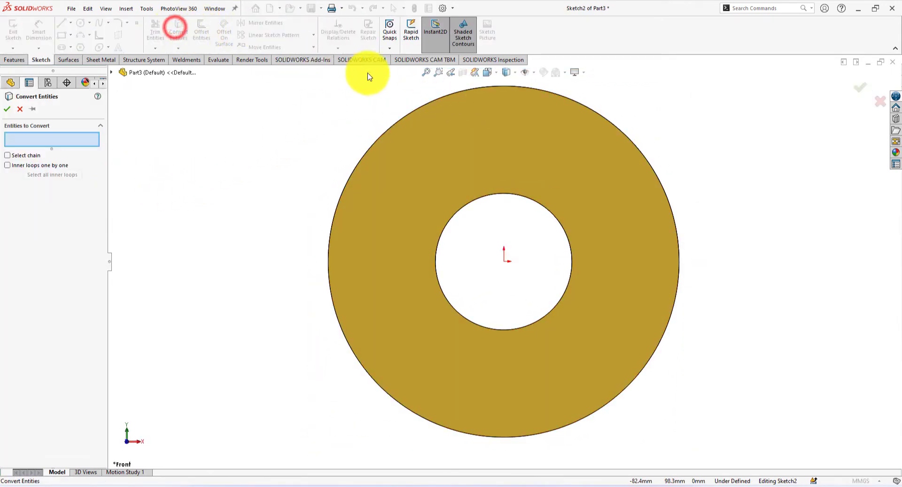
left_click(500, 87)
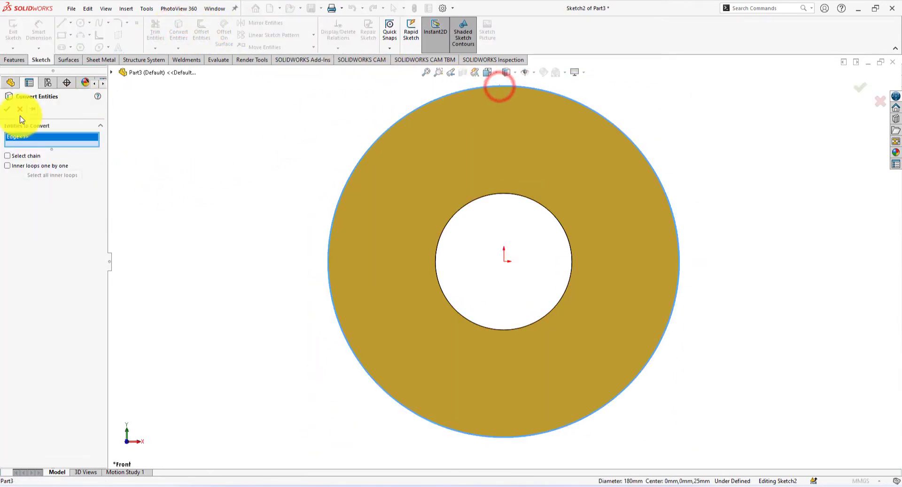
left_click(5, 111)
- Sketch a circle about 211 mm in diameter around the disc, centred on the origin
scroll(525, 155, "up", 3)
scroll(536, 190, "down", 1)
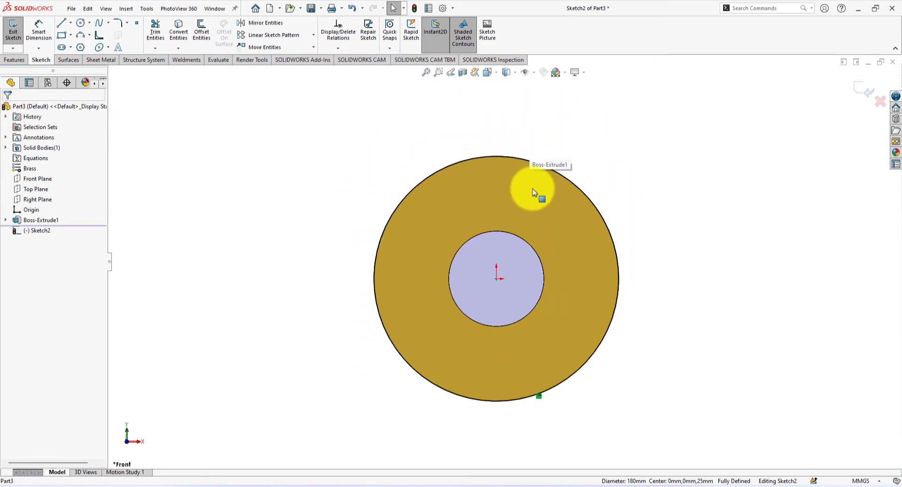
left_click(81, 23)
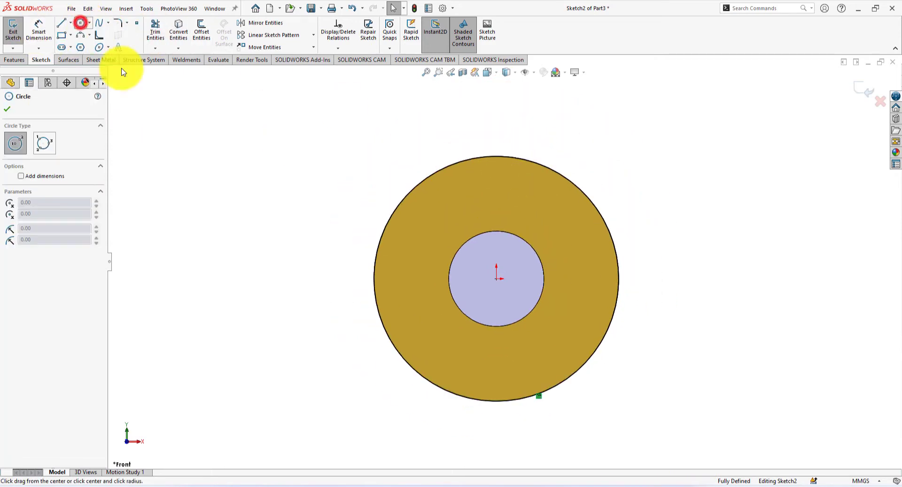
left_click(496, 279)
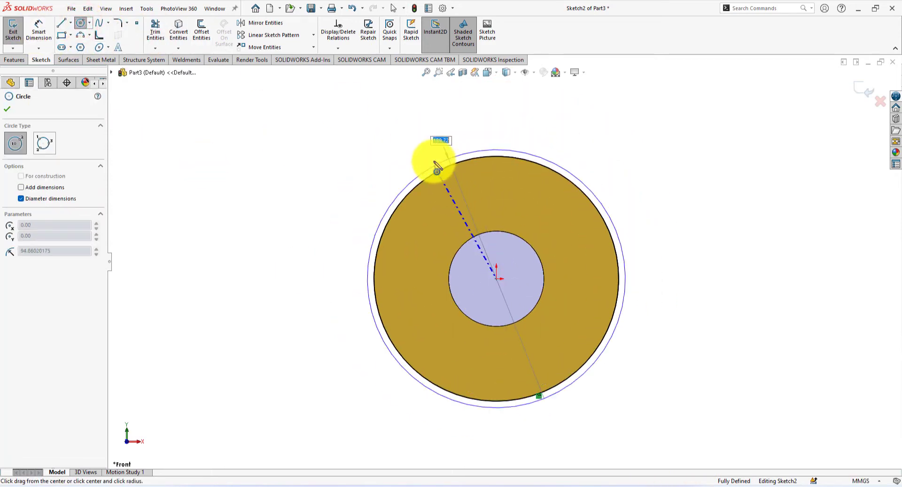
left_click(430, 150)
- Dimension the outer sketch circle to 200 mm in diameter
left_click(37, 29)
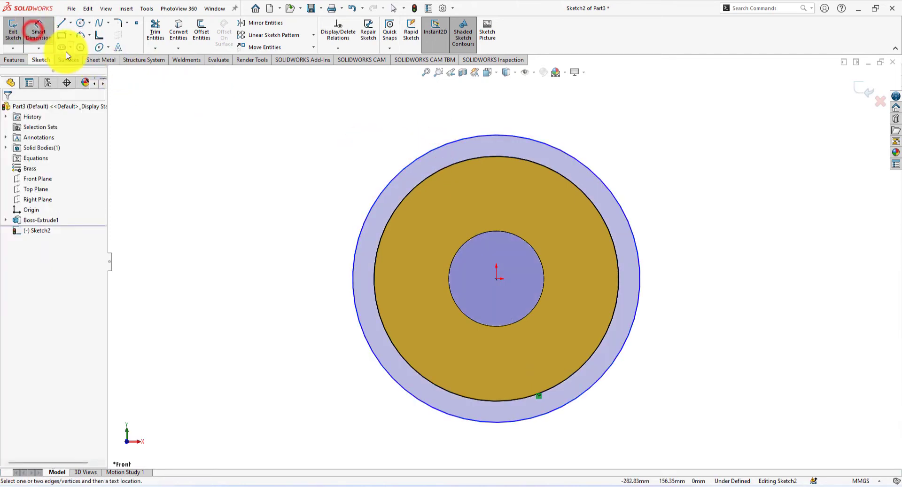
left_click(575, 160)
left_click(613, 124)
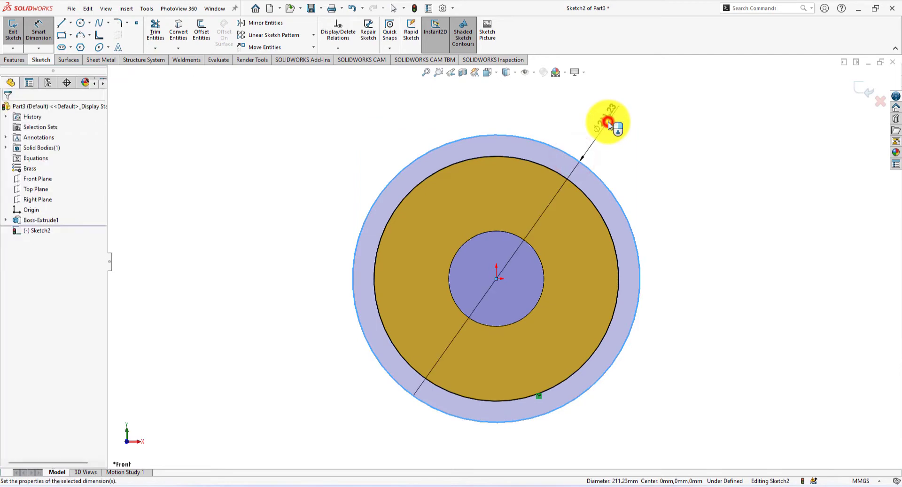
type("200")
key("Return")
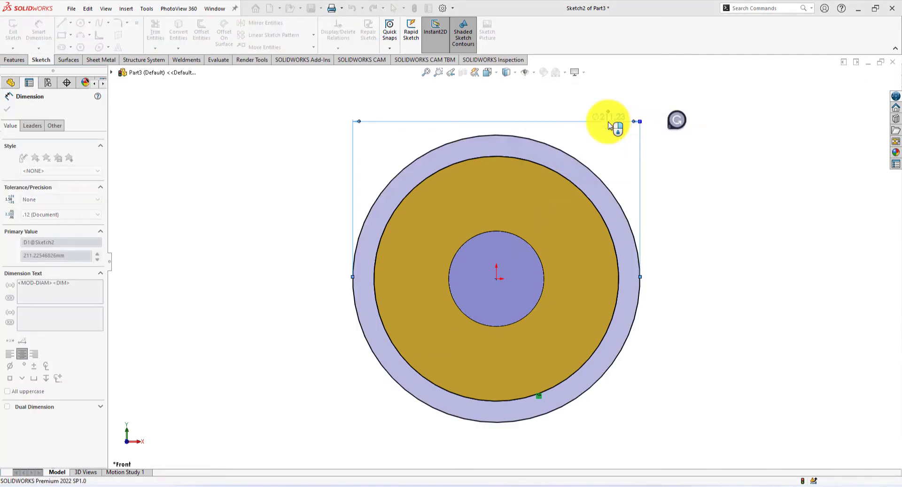
- Draw a vertical centerline from the origin up to the top of the 200 mm circle
scroll(534, 171, "down", 2)
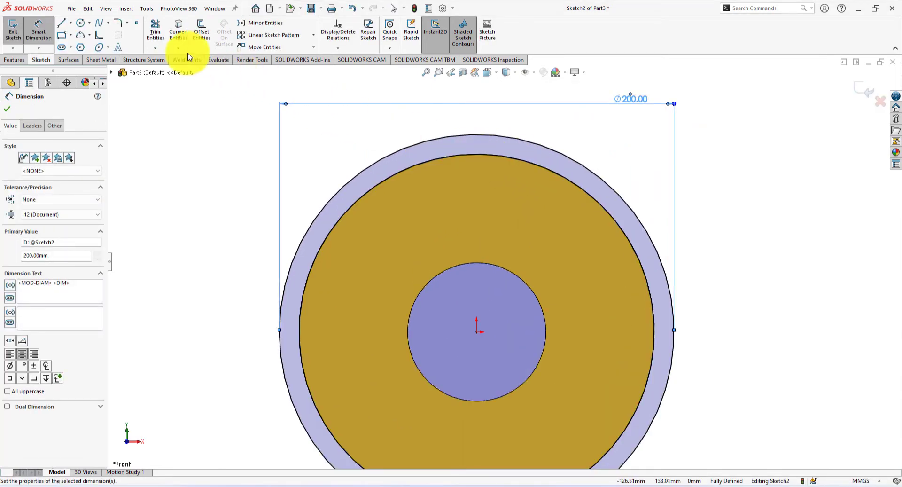
left_click(71, 22)
left_click(78, 35)
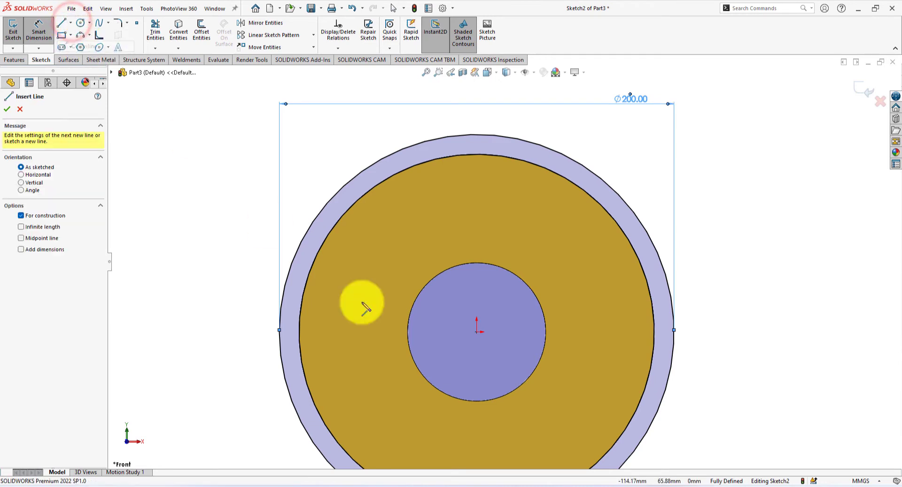
left_click(477, 333)
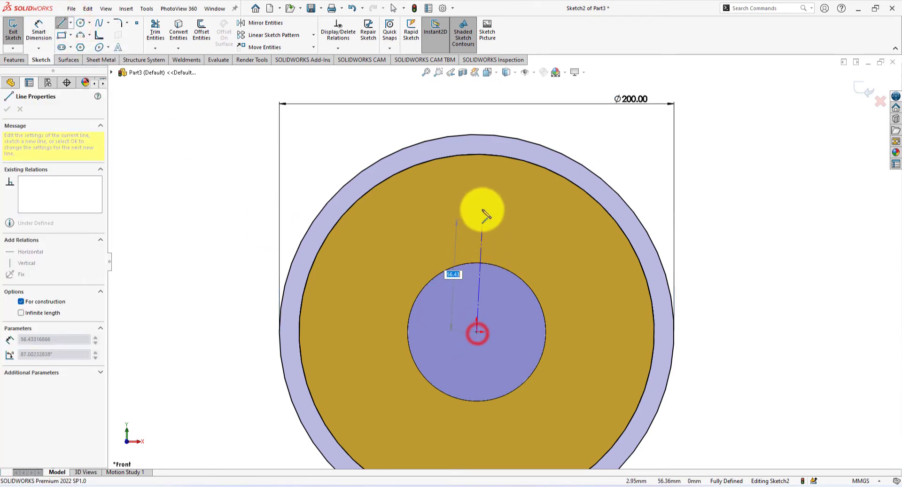
left_click(478, 137)
right_click(552, 117)
left_click(568, 121)
- Sketch a three-point arc left of the centerline between disc edge and outer circle, its ends about 10.2 mm and 4.6 mm from the centerline
scroll(480, 226, "down", 3)
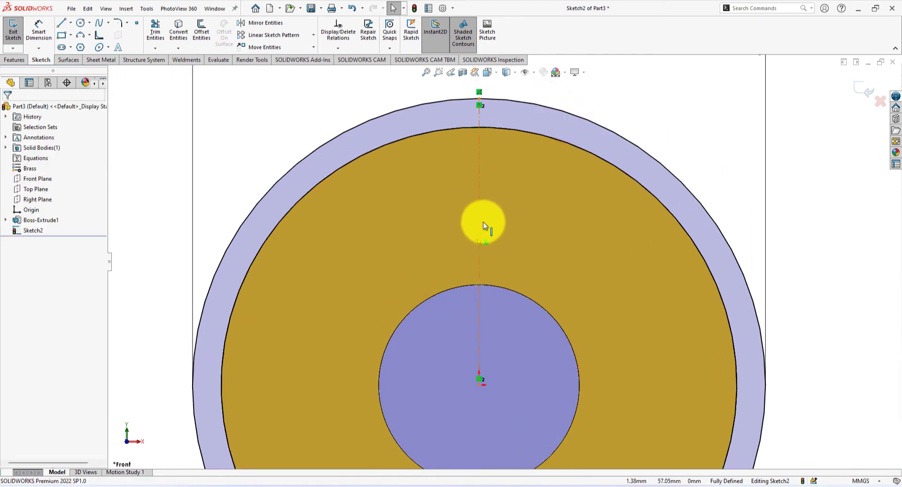
left_click(84, 37)
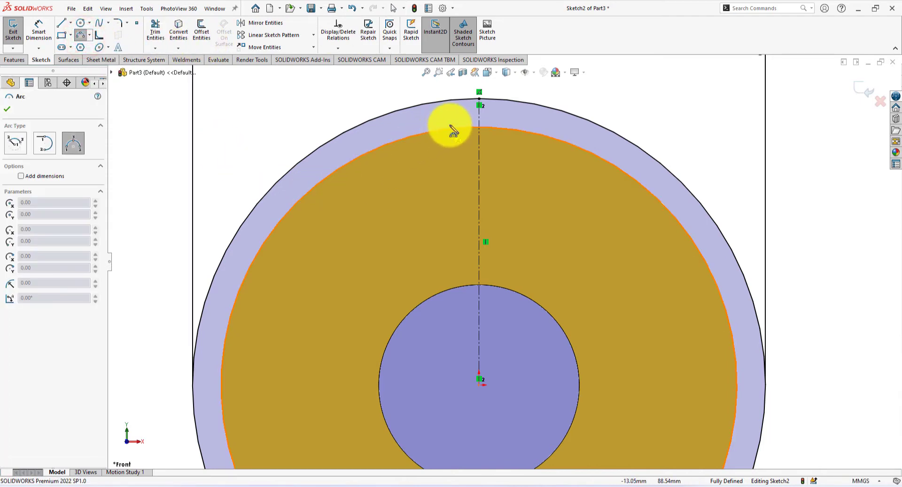
scroll(453, 124, "down", 2)
scroll(449, 128, "down", 2)
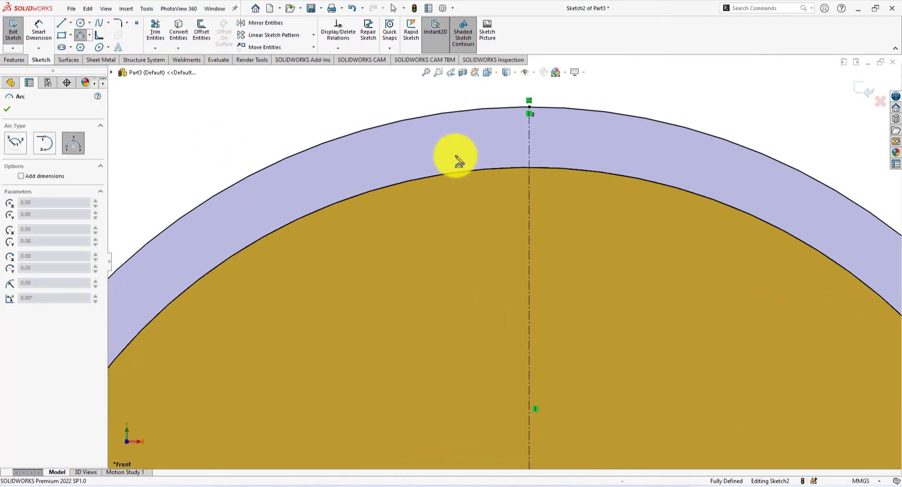
left_click(468, 171)
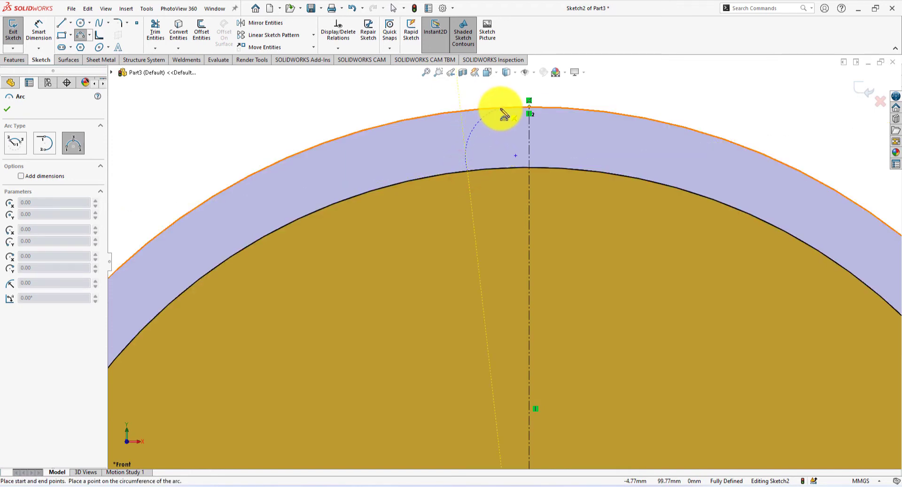
left_click(469, 133)
right_click(444, 96)
left_click(460, 105)
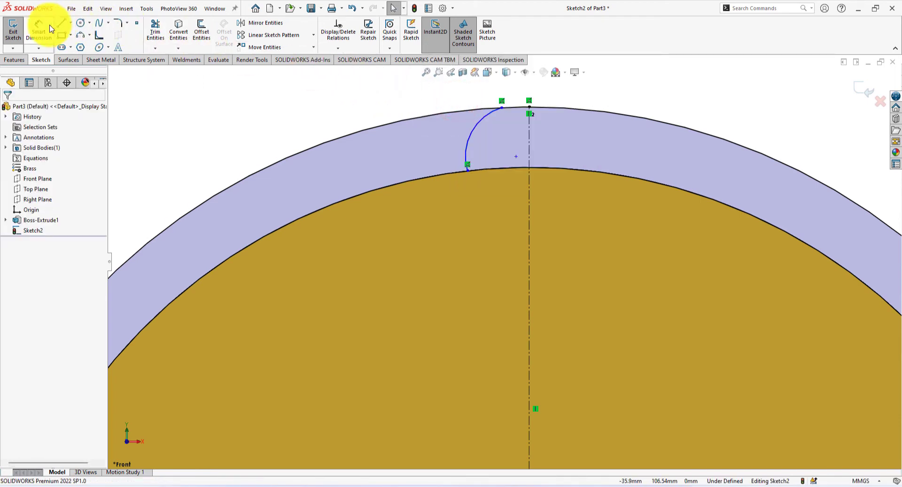
- Dimension the arc's upper endpoint 2 mm from the centerline
scroll(423, 86, "down", 3)
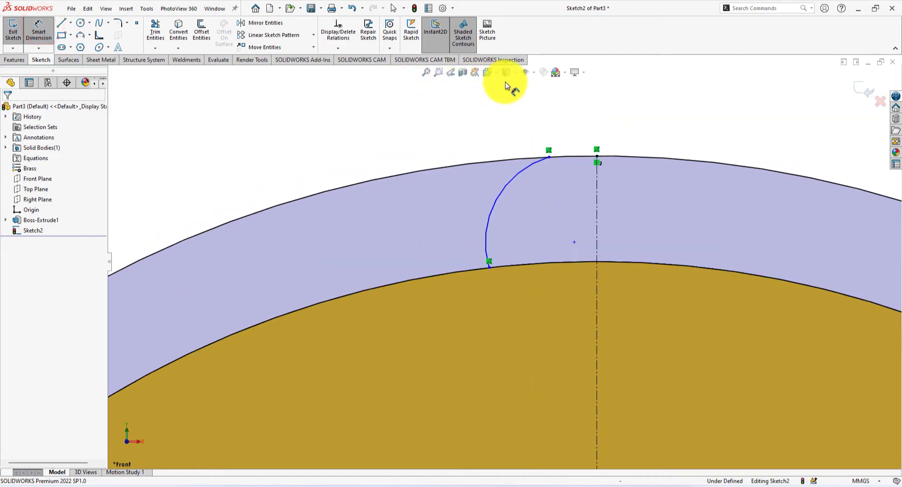
left_click(549, 157)
left_click(598, 164)
left_click(582, 138)
type("2")
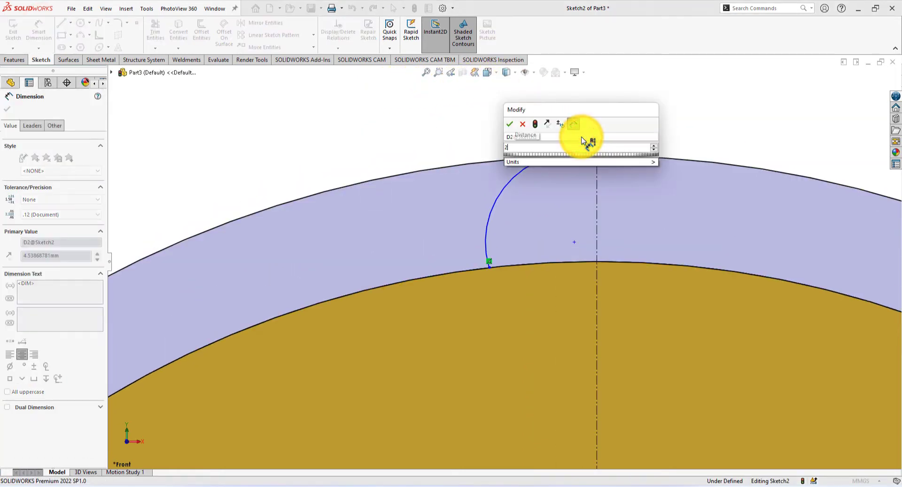
key("Return")
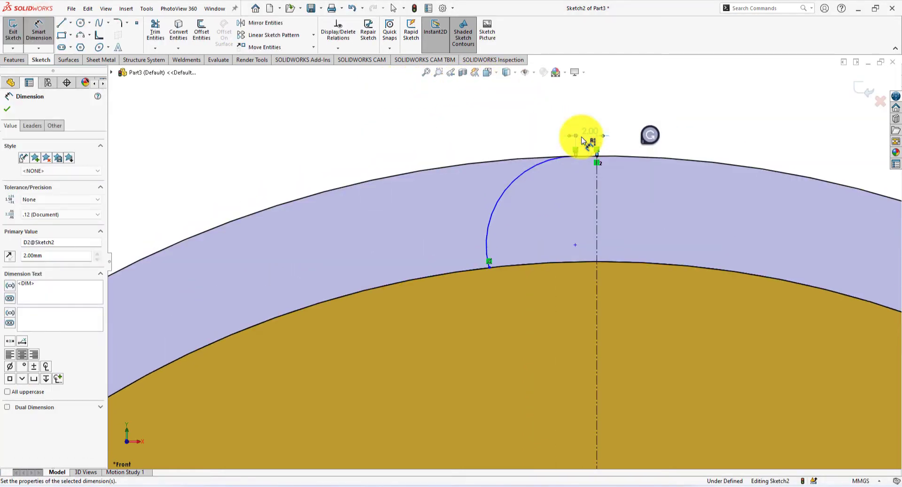
- Dimension the arc's lower endpoint 5 mm from the centerline
left_click(492, 267)
left_click(597, 288)
left_click(540, 304)
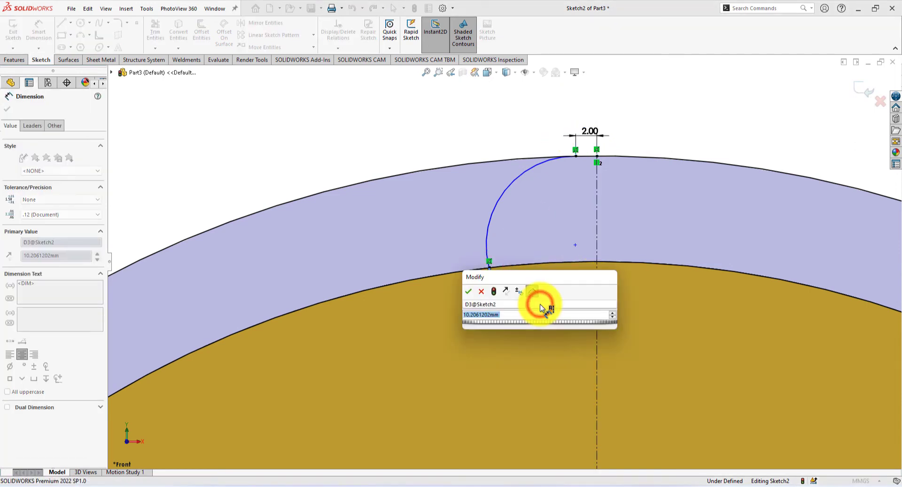
type("5")
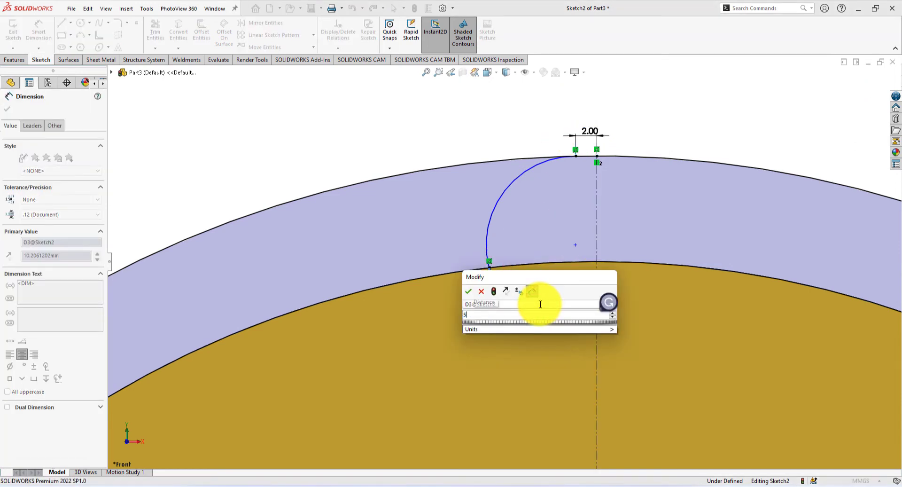
key("Return")
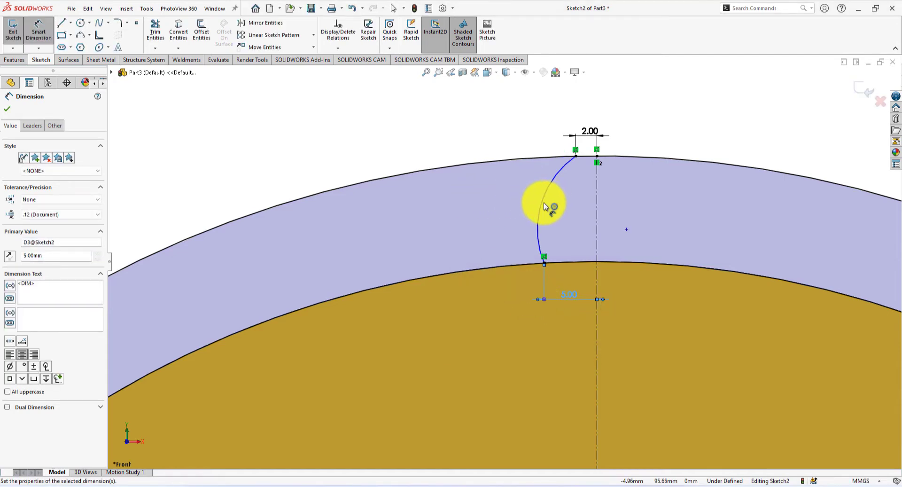
- Dimension the tooth flank arc to a radius of 15 mm
left_click(542, 205)
left_click(582, 215)
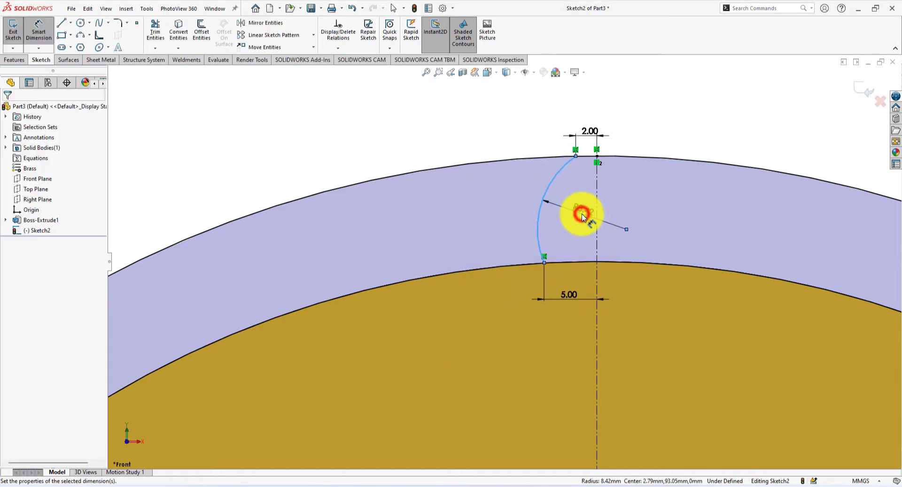
type("15")
key("Return")
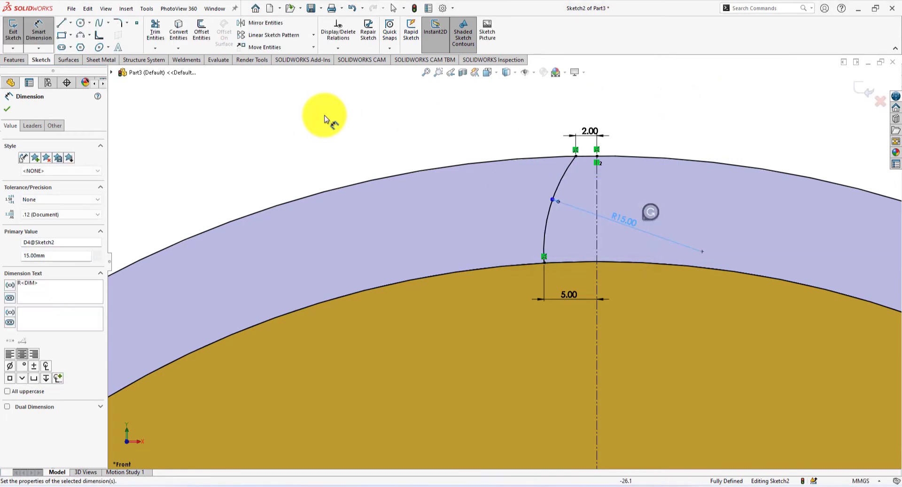
- Mirror the 15 mm radius arc about the vertical centerline, keeping the original
scroll(532, 123, "up", 3)
scroll(534, 160, "up", 1)
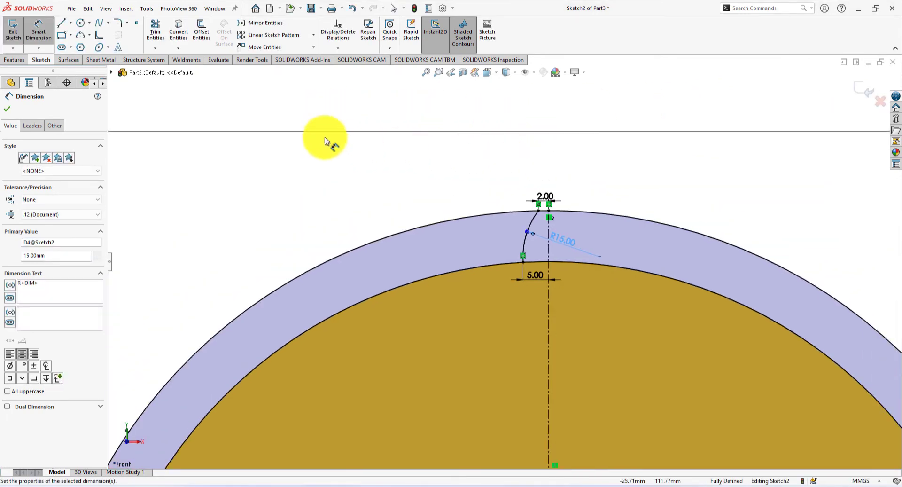
left_click(275, 26)
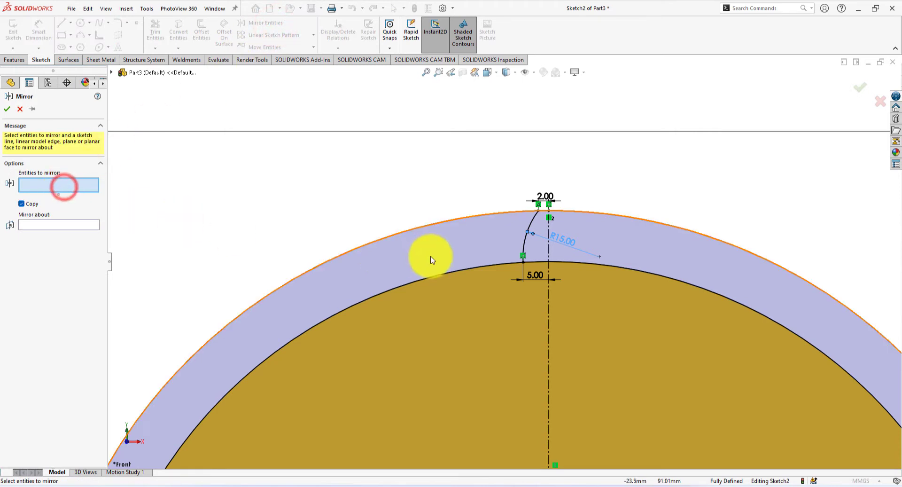
left_click(523, 241)
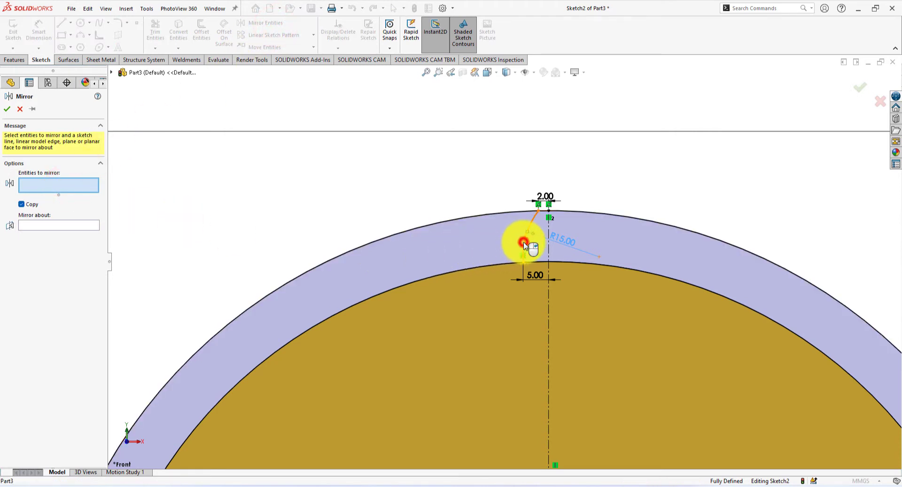
left_click(74, 225)
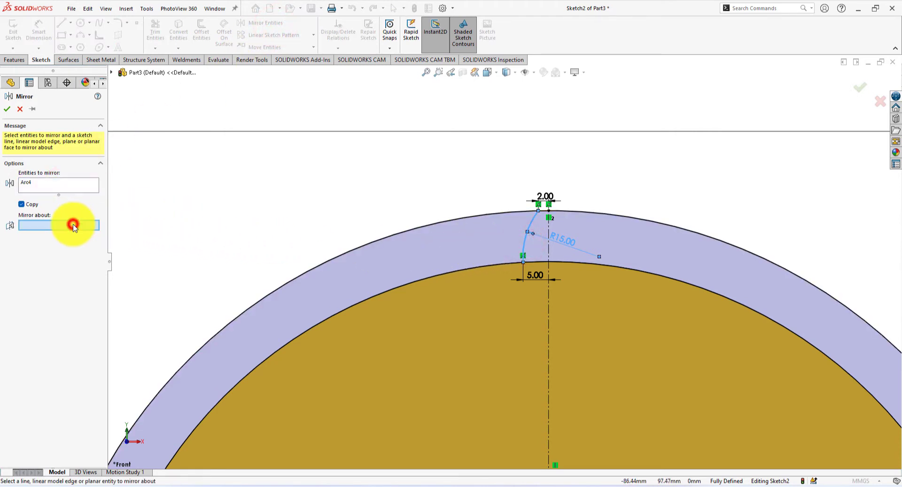
left_click(549, 323)
left_click(5, 109)
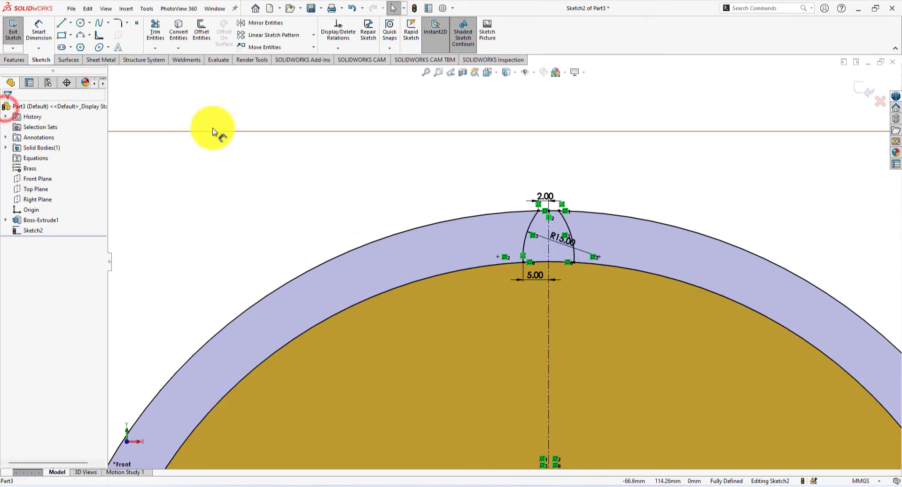
- Trim both circles outside the two arcs so only the closed tooth profile on the disc's rim remains
left_click(155, 27)
mouse_move(451, 181)
left_mouse_down()
mouse_move(478, 207)
mouse_move(478, 287)
mouse_move(544, 278)
left_mouse_up()
scroll(604, 272, "down", 2)
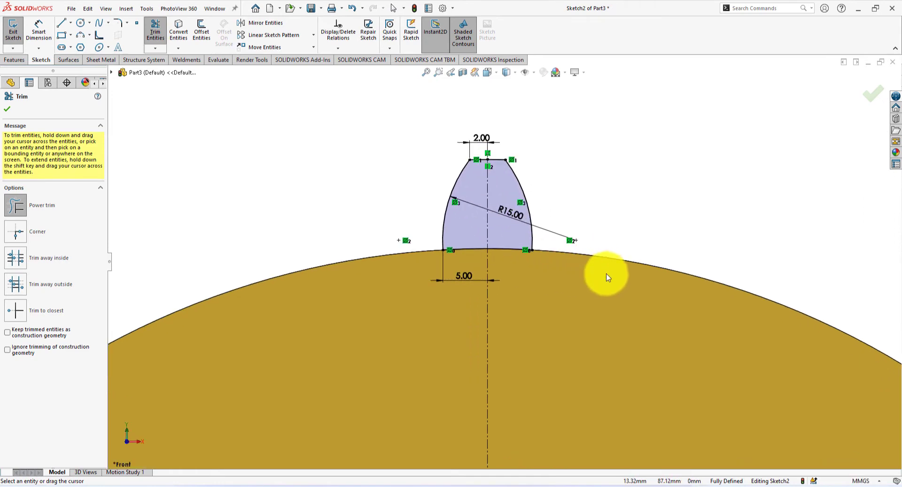
- Extrude the tooth profile as a blind boss 25 mm deep, merged with the disc
scroll(605, 191, "up", 2)
mouse_move(605, 191)
middle_mouse_down()
mouse_move(550, 198)
mouse_move(570, 196)
middle_mouse_up()
left_click(4, 57)
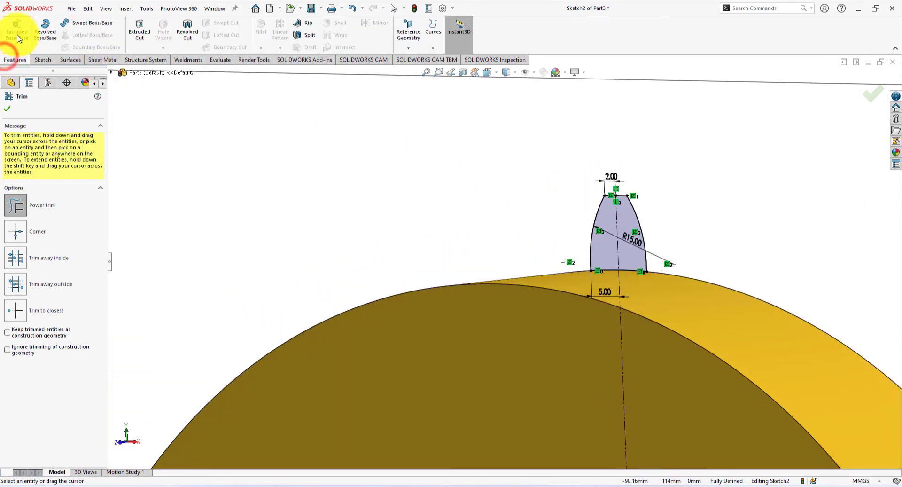
left_click(17, 30)
scroll(503, 145, "down", 5)
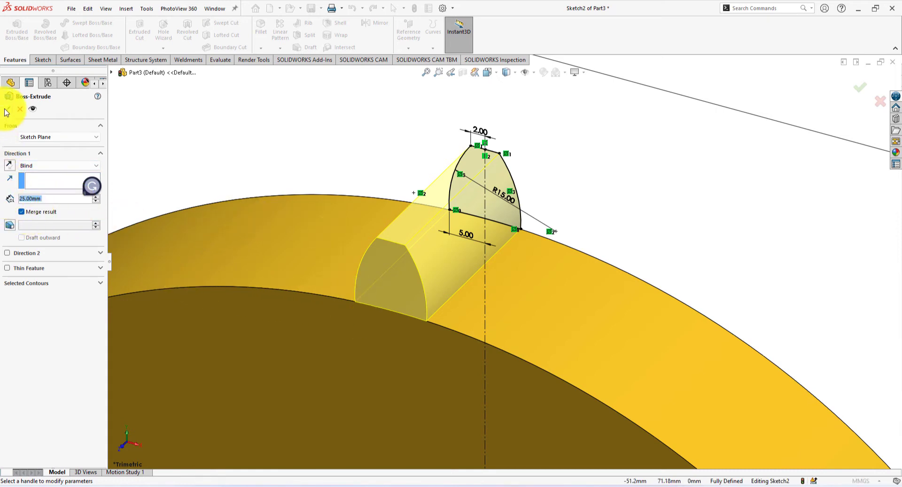
left_click(225, 107)
- Start a circular pattern that uses the inner cylindrical face of the disc's central hole as its rotation reference
scroll(246, 145, "down", 3)
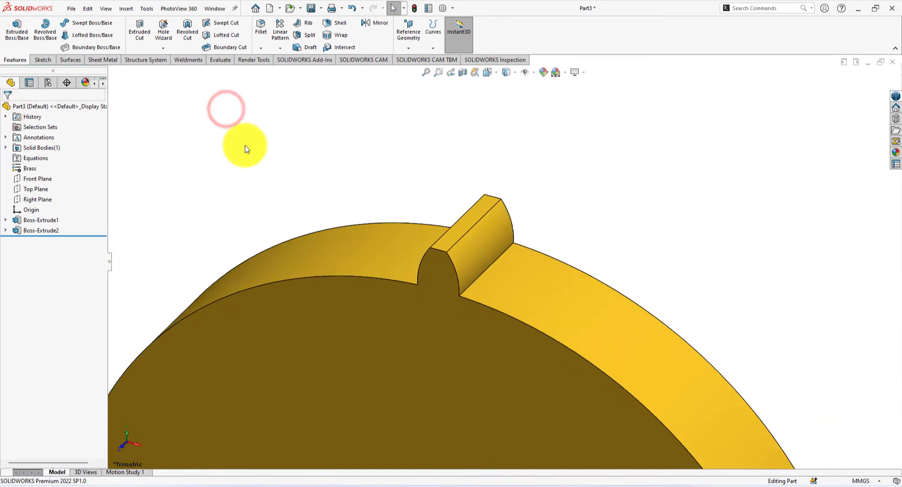
scroll(304, 151, "down", 3)
key("space")
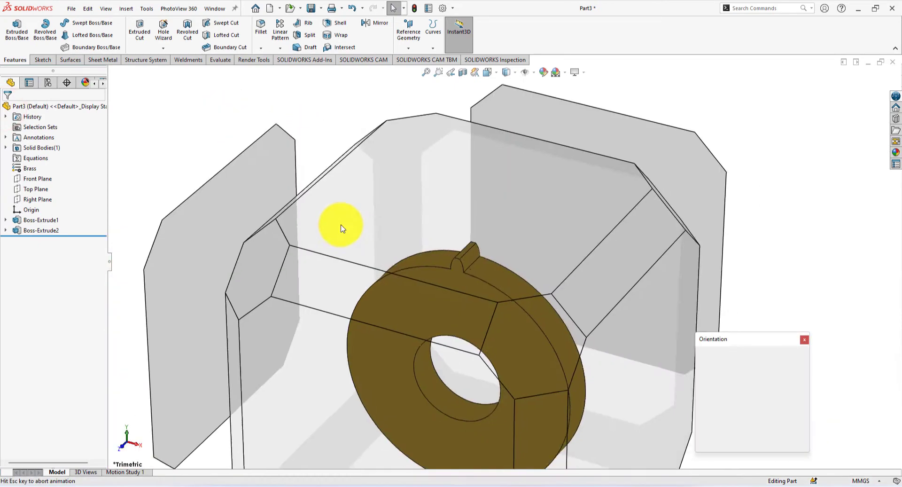
left_click(796, 369)
scroll(685, 277, "up", 3)
left_click(687, 276)
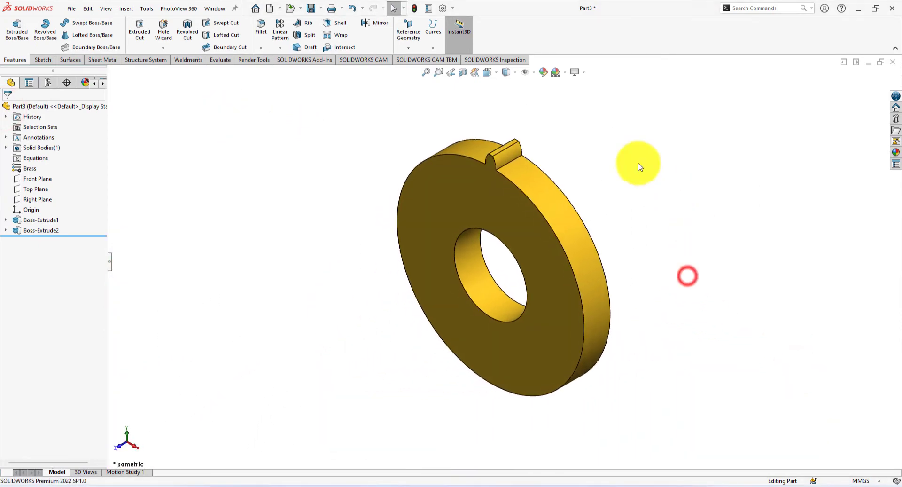
left_click(280, 48)
left_click(287, 73)
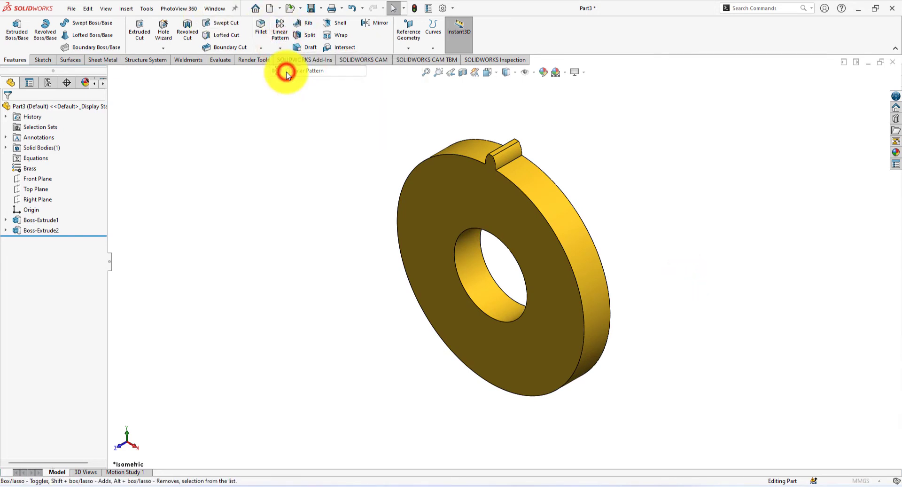
left_click(47, 139)
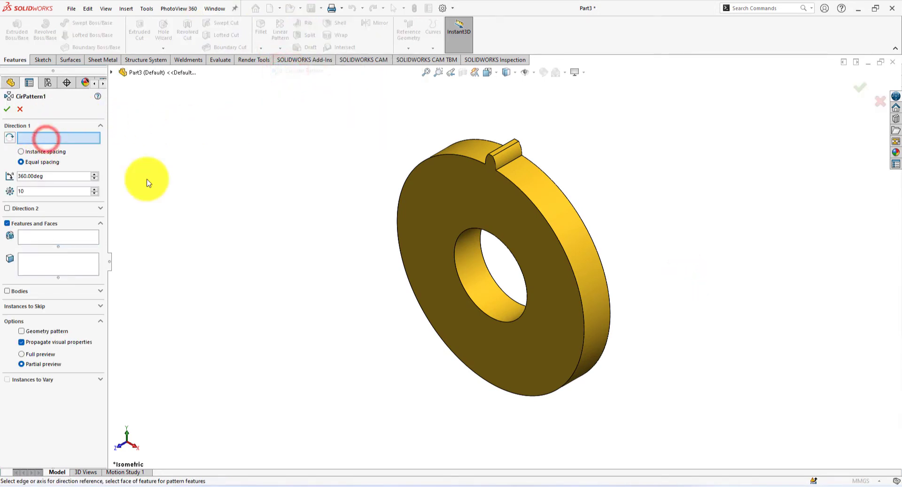
left_click(472, 274)
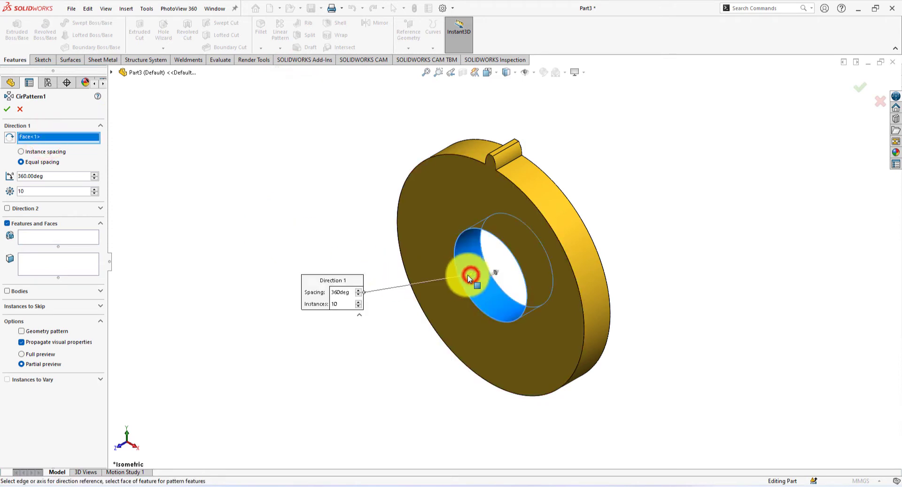
- Pattern the tooth extrusion around the rim with 45 instances equally spaced over 360 degrees
left_click(46, 238)
left_click(112, 72)
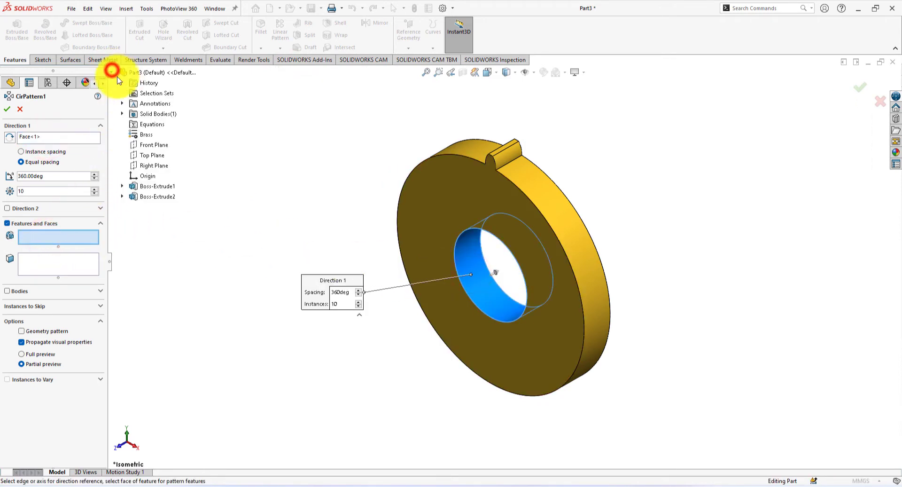
left_click(147, 199)
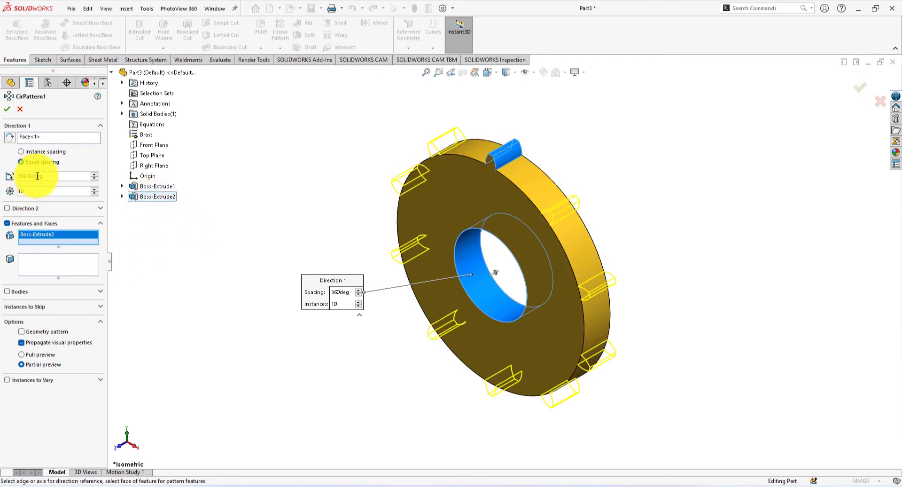
double_click(37, 191)
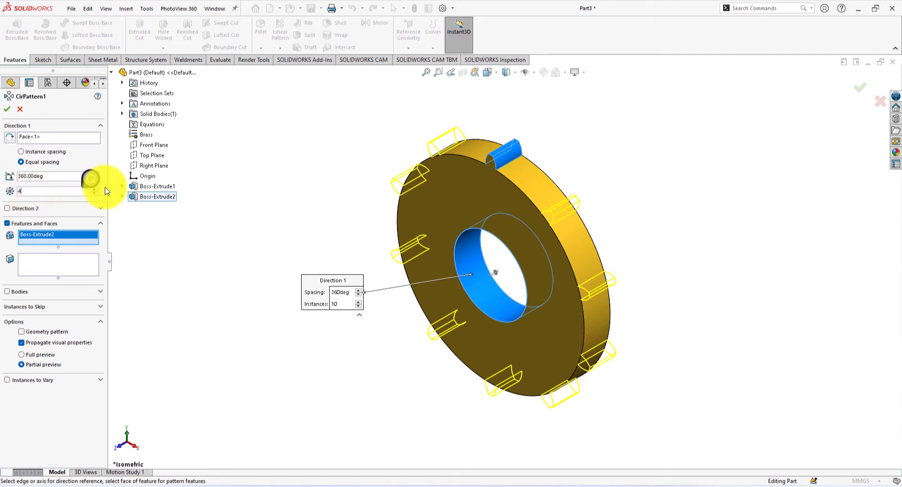
key("Return")
middle_click_drag(329, 207, 353, 165)
scroll(524, 157, "down", 5)
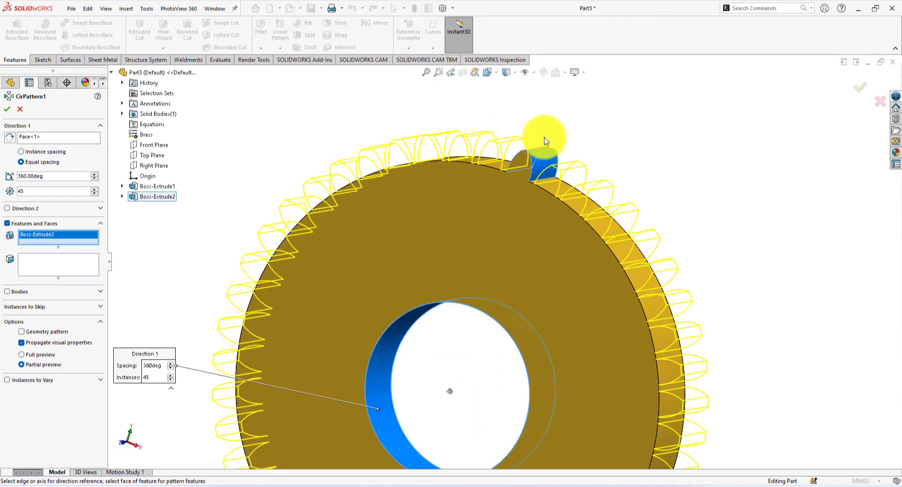
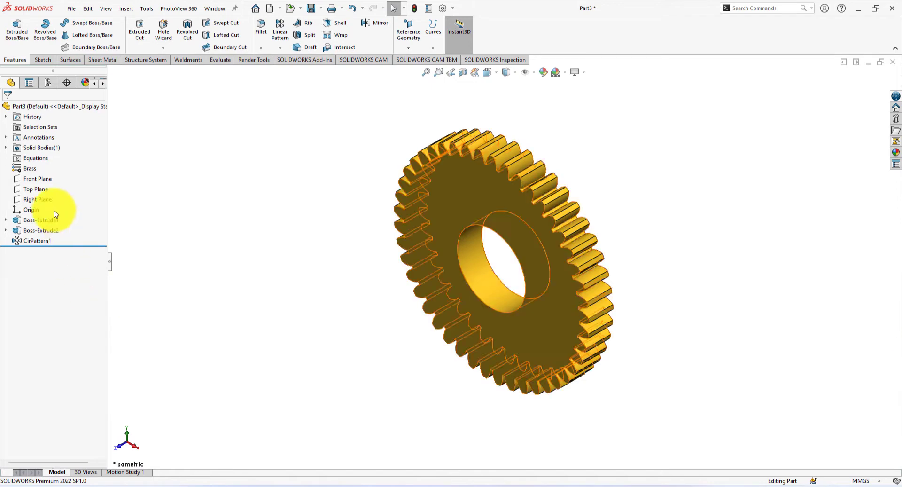
- Start a sketch on the Right Plane and widen the plane's displayed boundary on both sides of the gear
left_click(32, 198)
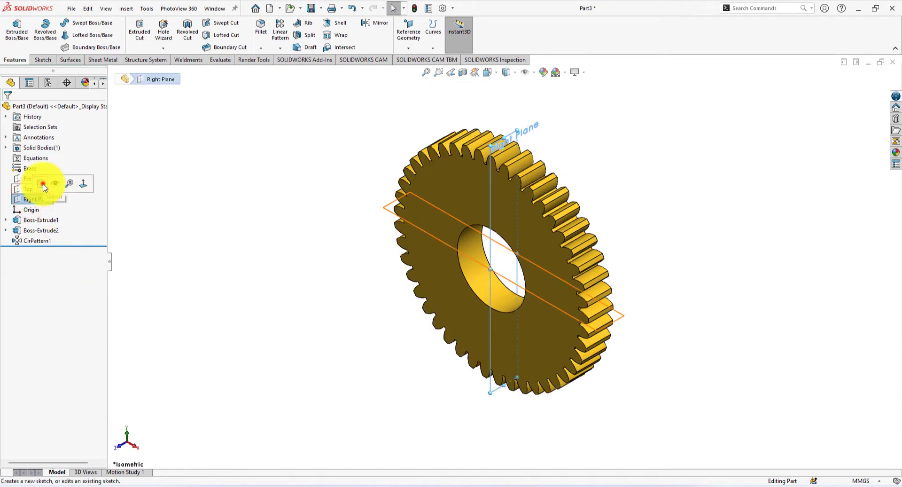
left_click(43, 184)
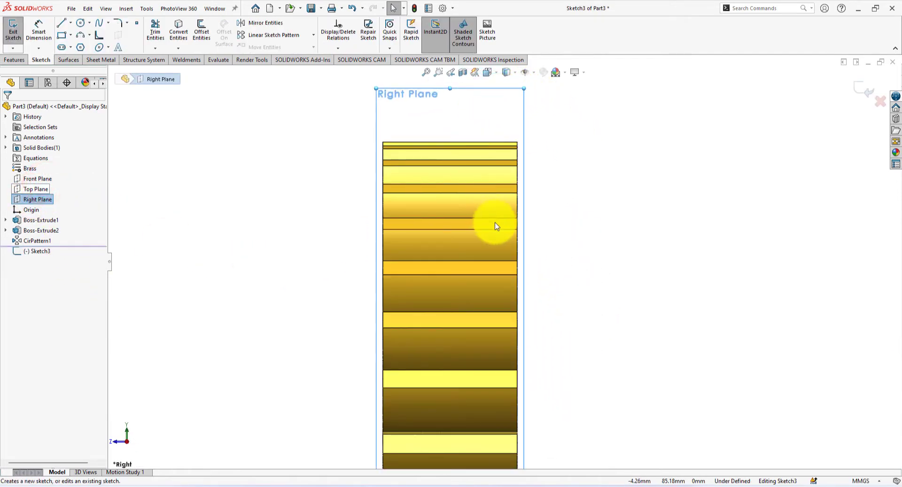
scroll(503, 262, "up", 4)
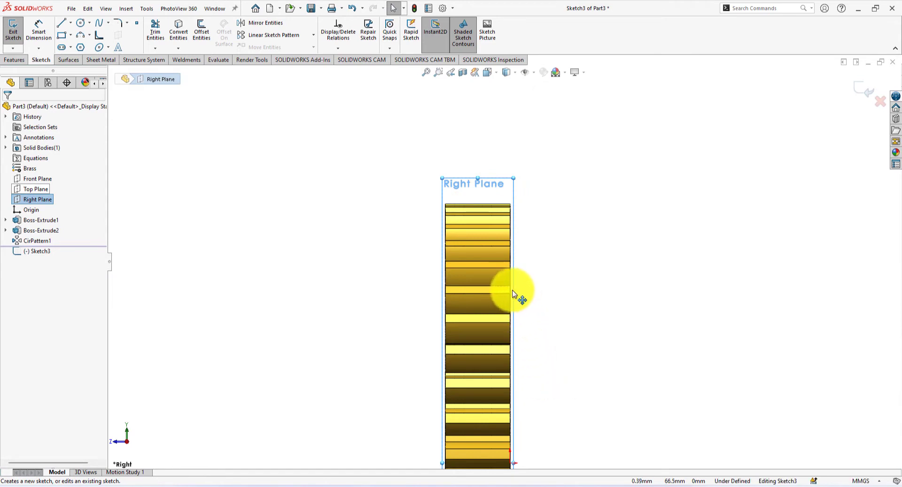
scroll(536, 413, "up", 3)
scroll(516, 367, "down", 2)
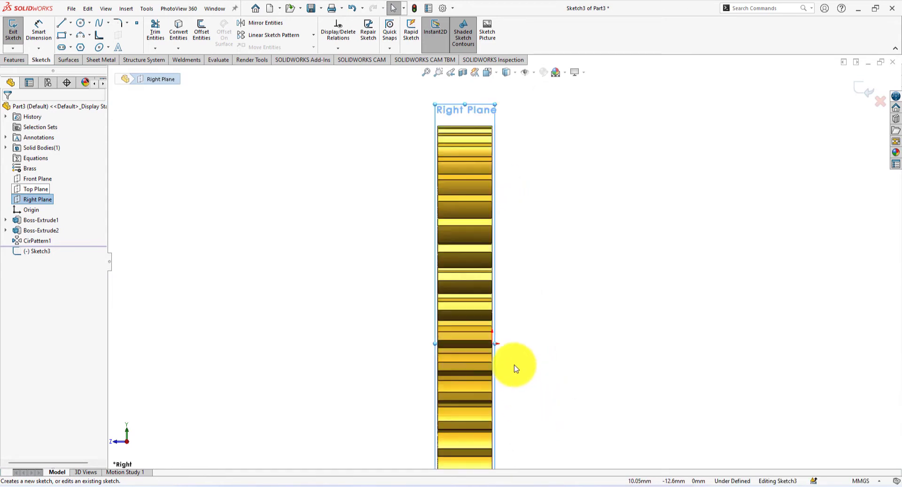
left_click_drag(436, 344, 342, 329)
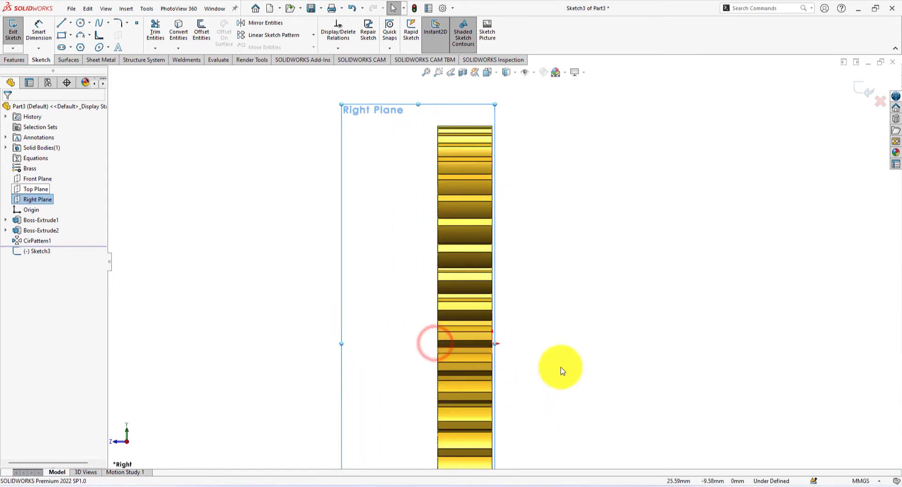
left_click_drag(497, 344, 596, 354)
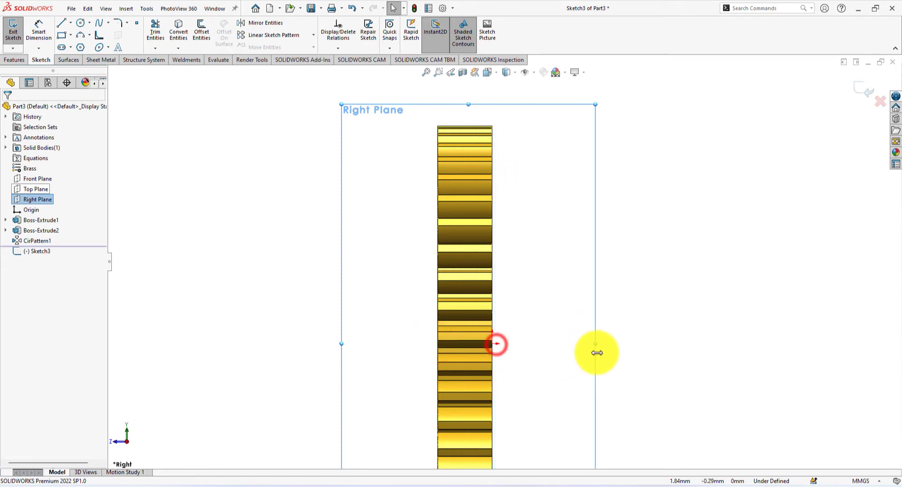
scroll(531, 289, "up", 2)
scroll(493, 253, "down", 2)
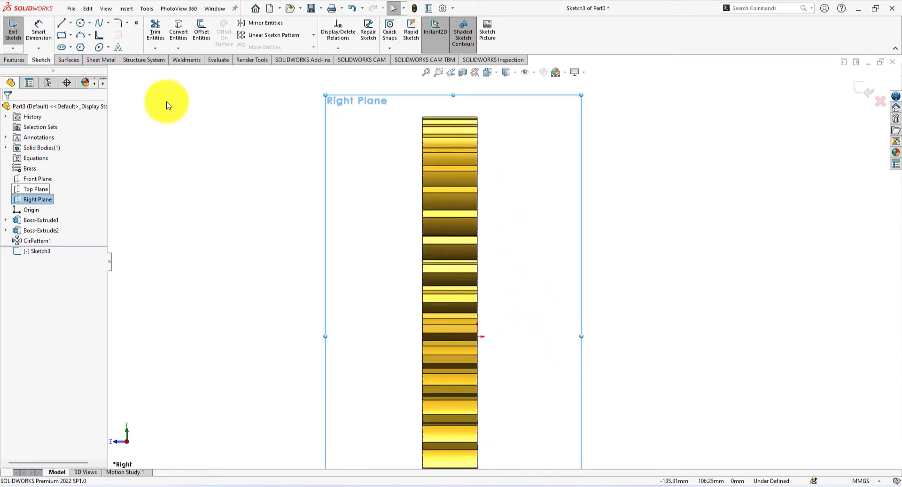
- Sketch a vertical centerline about 200 mm long through the middle of the gear's thickness, from its upper edge to its lower edge
left_click(73, 46)
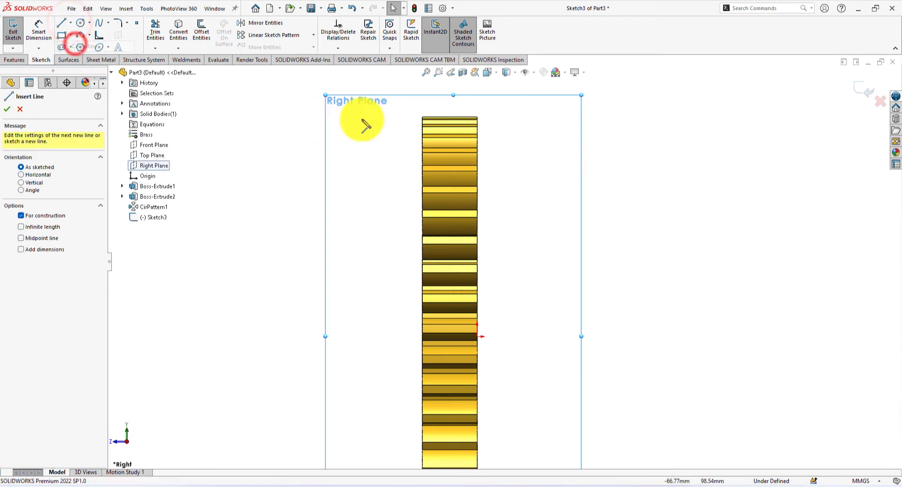
left_click(451, 117)
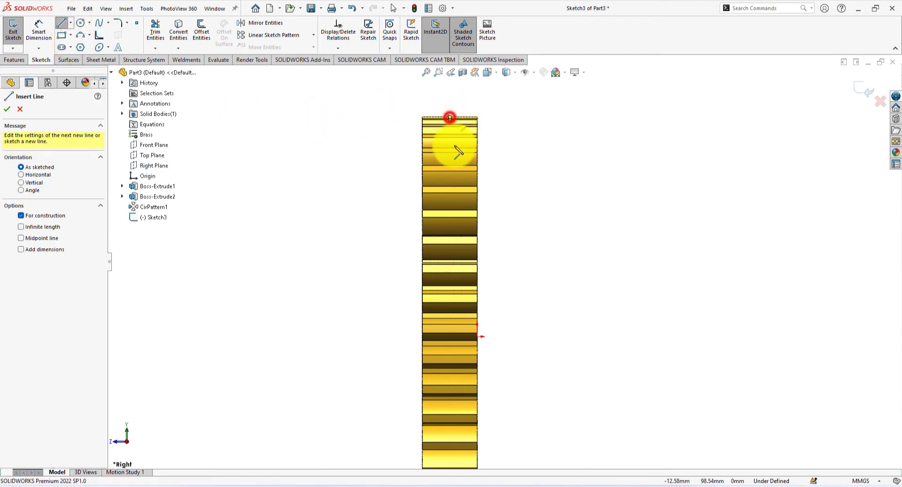
scroll(467, 252, "up", 2)
scroll(467, 292, "down", 5)
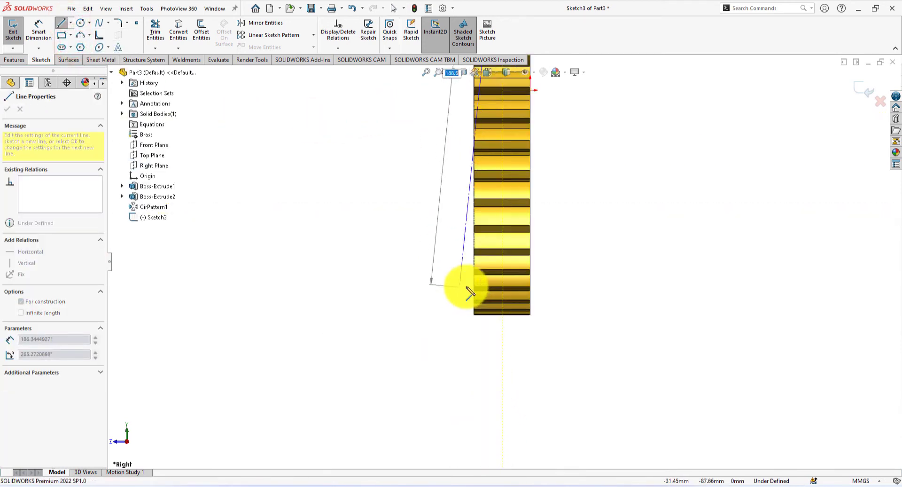
scroll(493, 303, "up", 2)
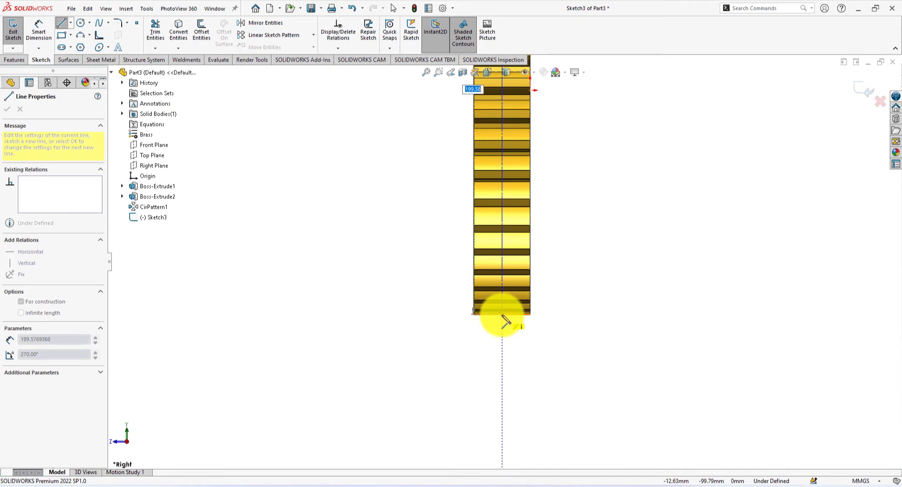
left_click(502, 315)
right_click(629, 263)
left_click(655, 272)
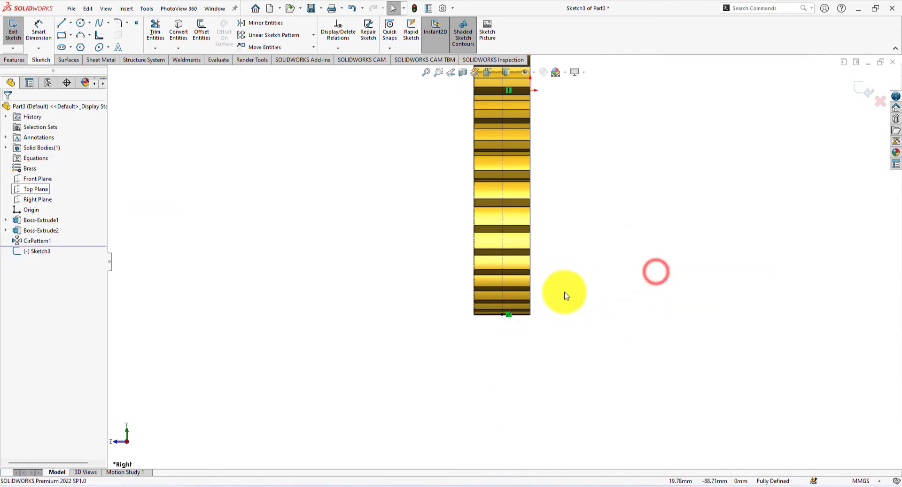
- Sketch a closed right triangle over the gear's upper left corner, with a vertical side about 20.5 mm and a sloped side about 22.9 mm
scroll(508, 94, "down", 4)
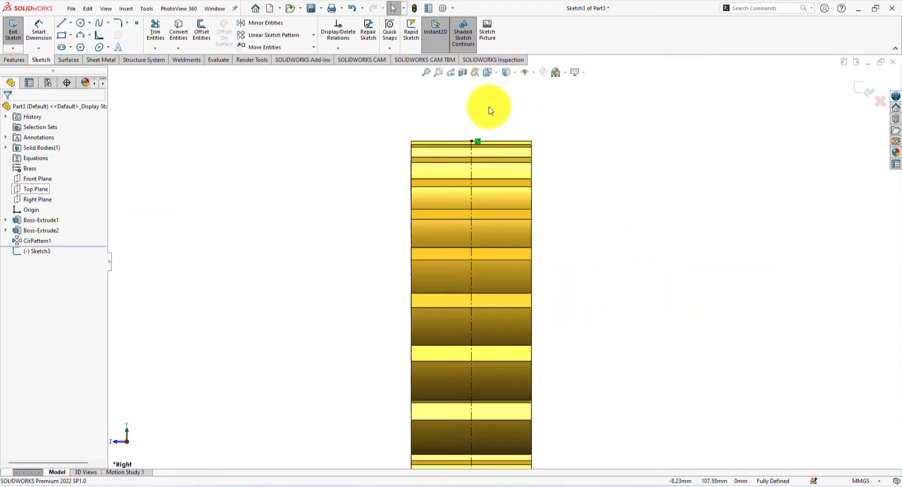
scroll(470, 113, "down", 3)
scroll(429, 145, "up", 2)
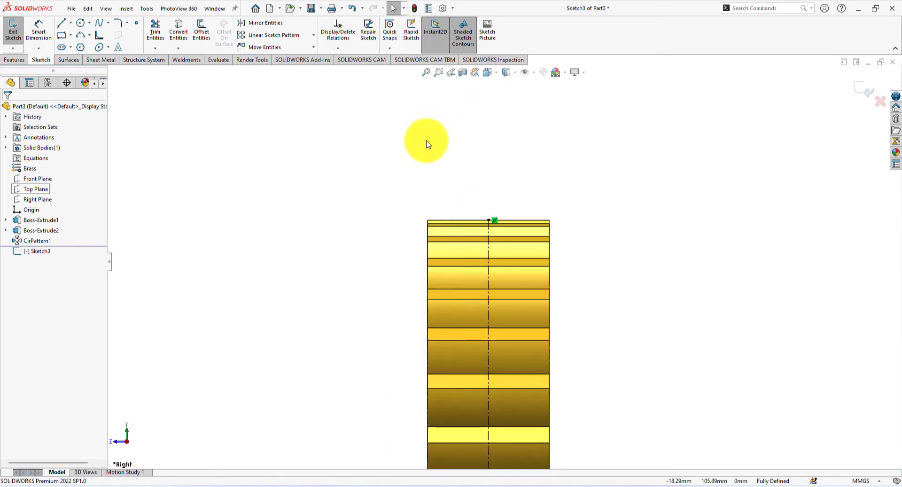
left_click(62, 25)
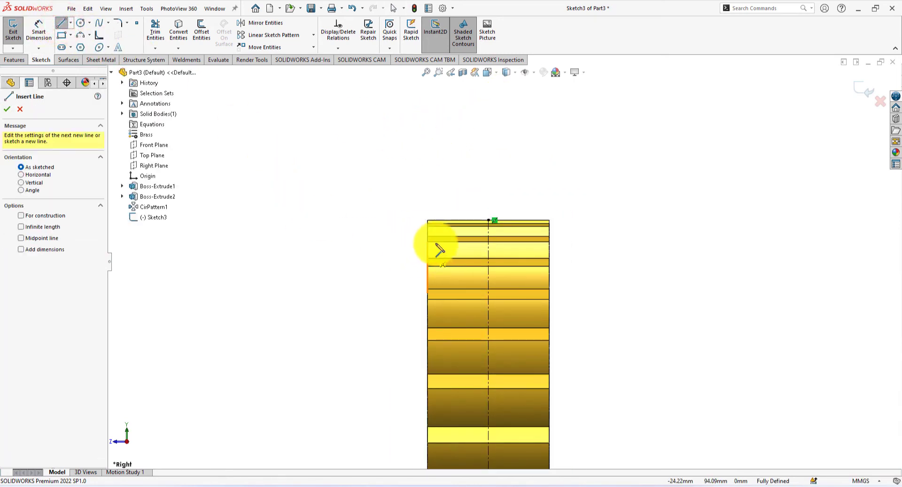
scroll(446, 217, "down", 1)
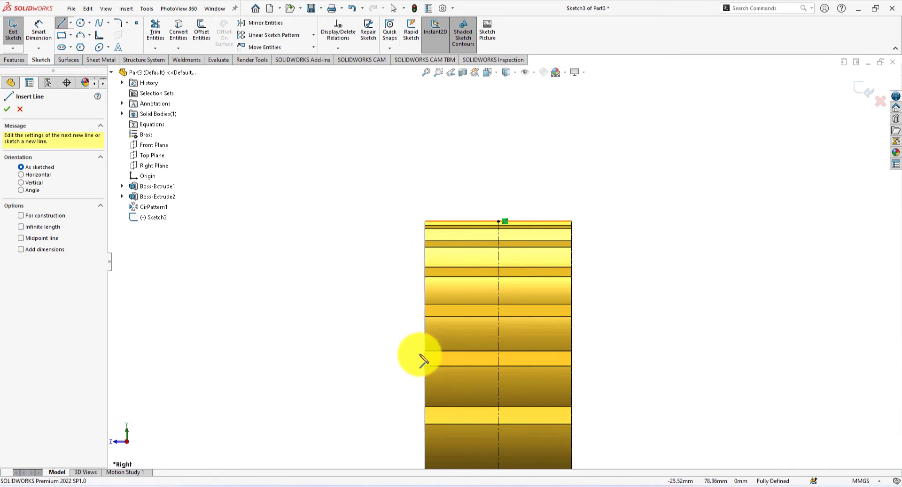
middle_click_drag(382, 358, 384, 266)
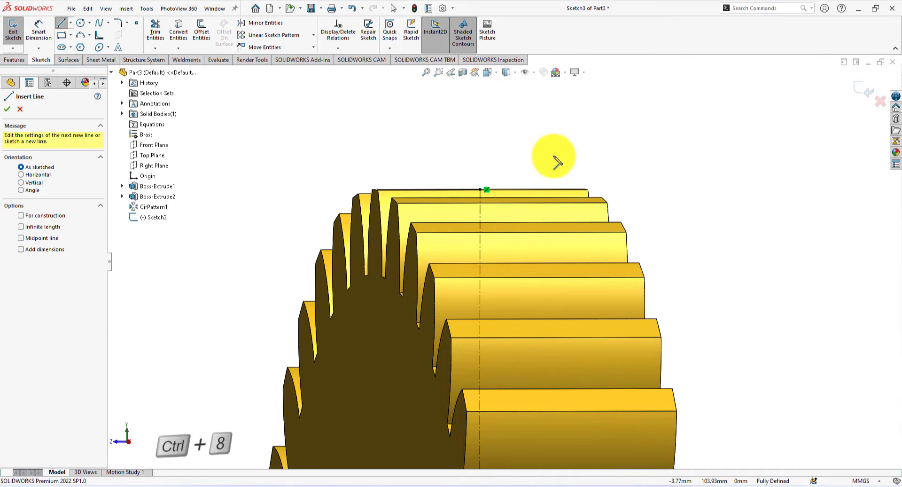
scroll(493, 103, "down", 5)
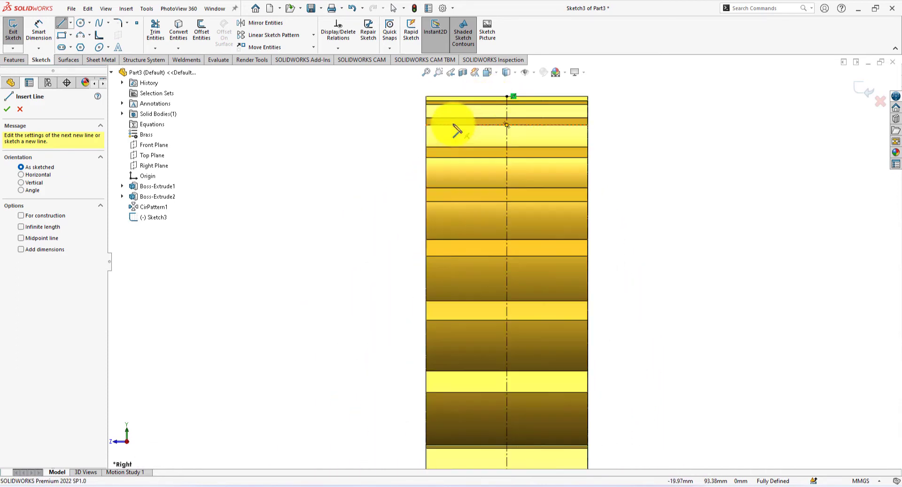
left_click(425, 218)
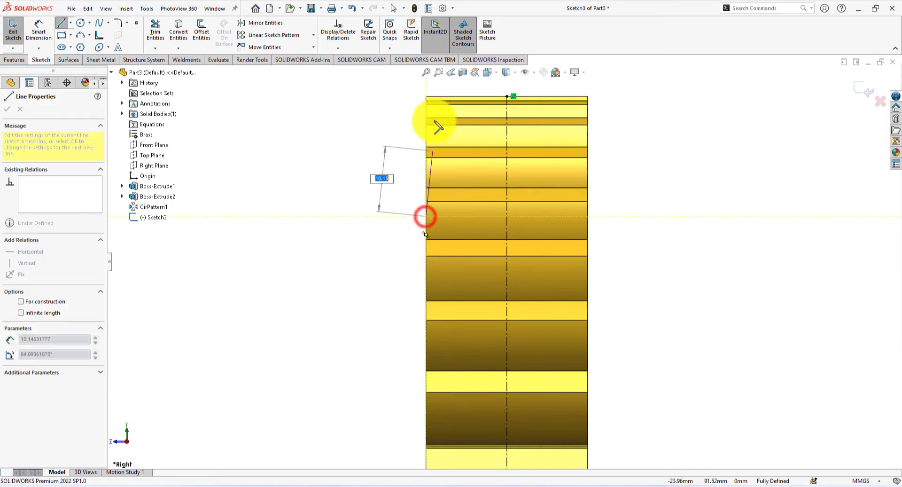
left_click(426, 91)
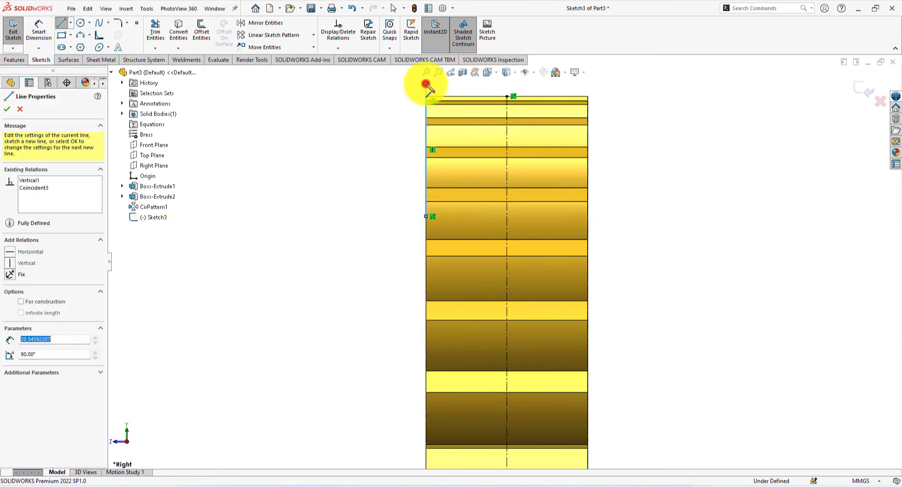
left_click(426, 84)
left_click(491, 83)
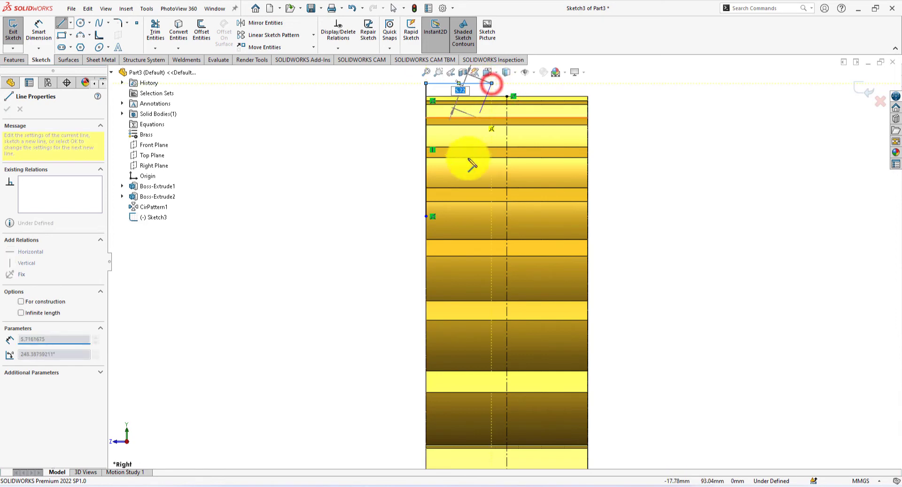
left_click(427, 216)
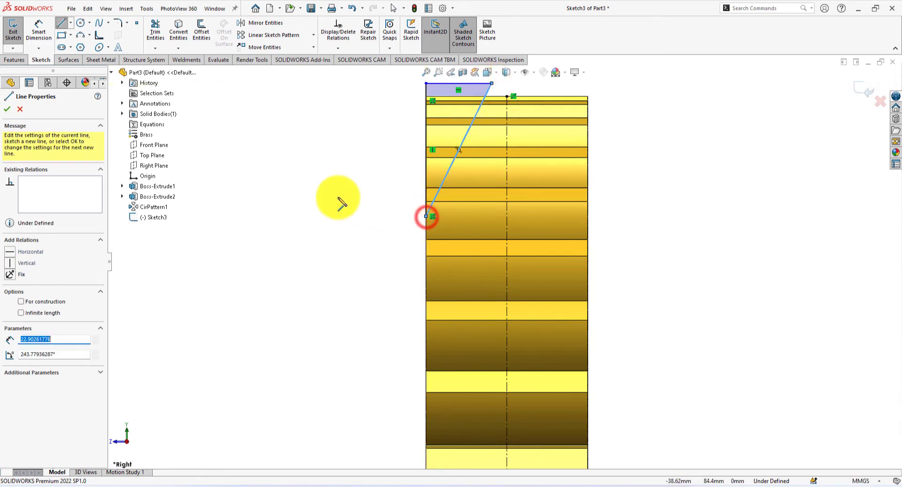
right_click(359, 195)
left_click(362, 202)
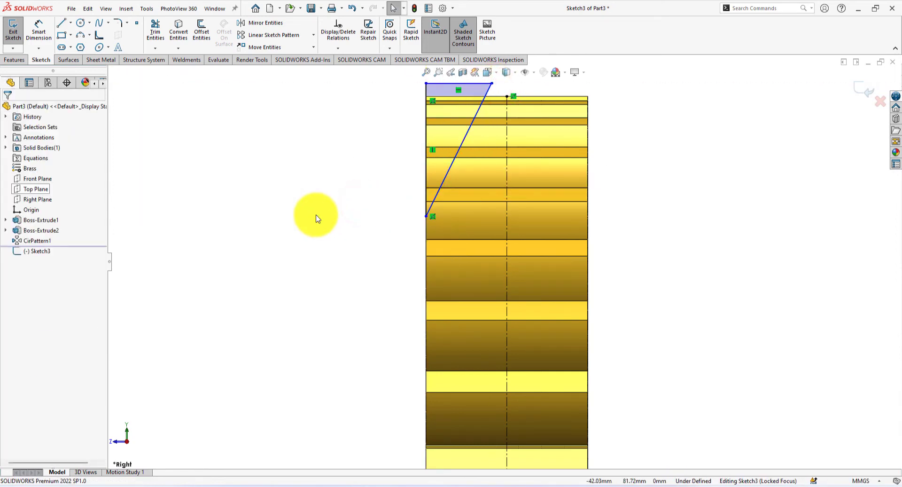
scroll(316, 213, "down", 3)
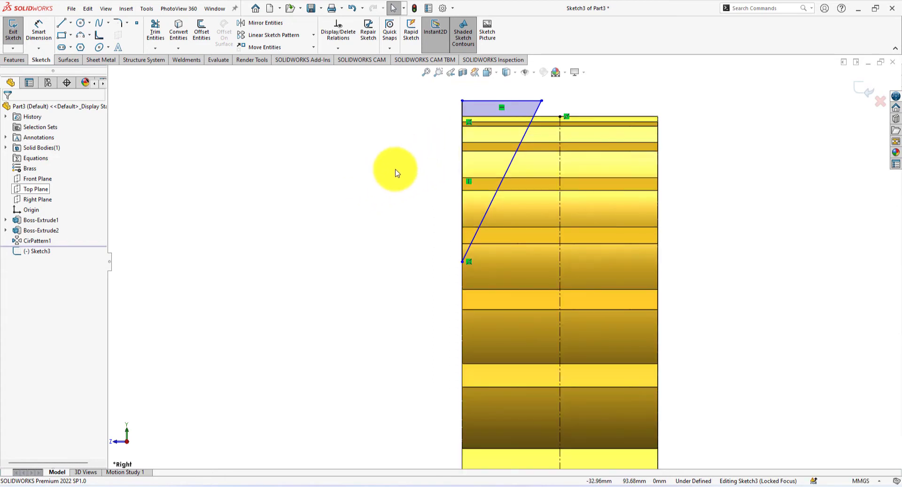
- Dimension the angle between the triangle's vertical and sloped sides and set it to 15 degrees
left_click(34, 30)
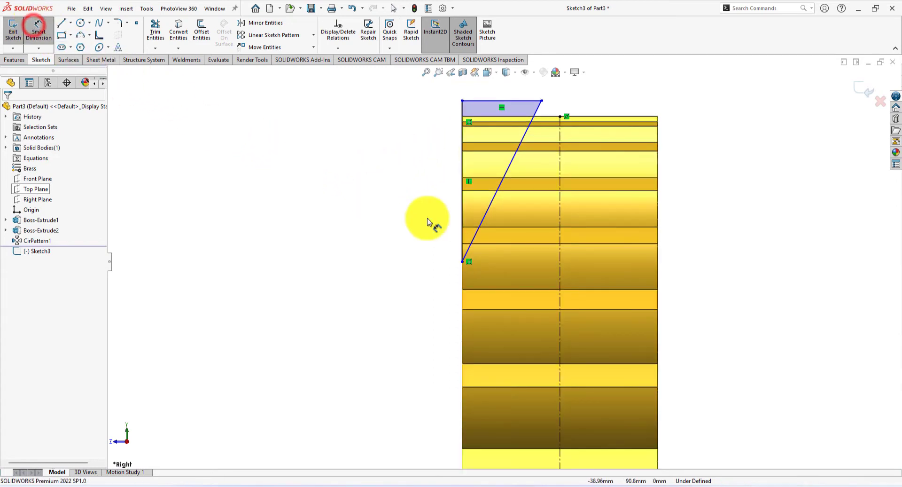
left_click(486, 219)
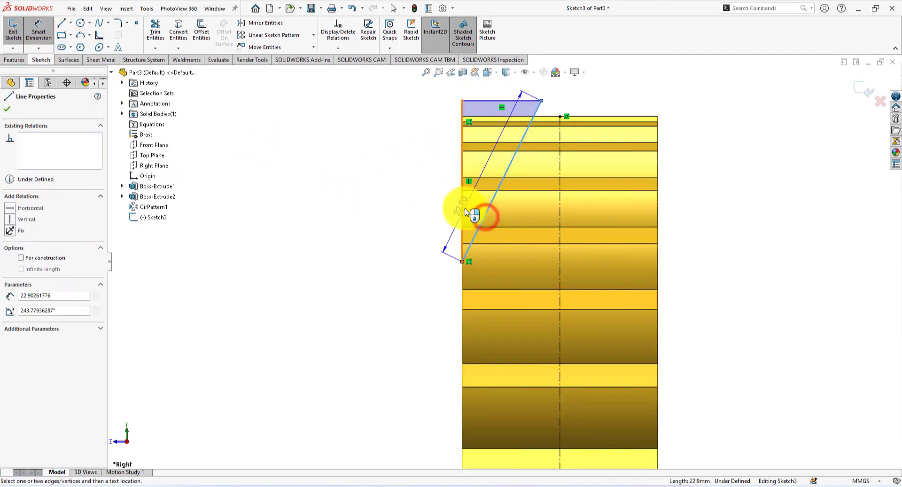
left_click(463, 208)
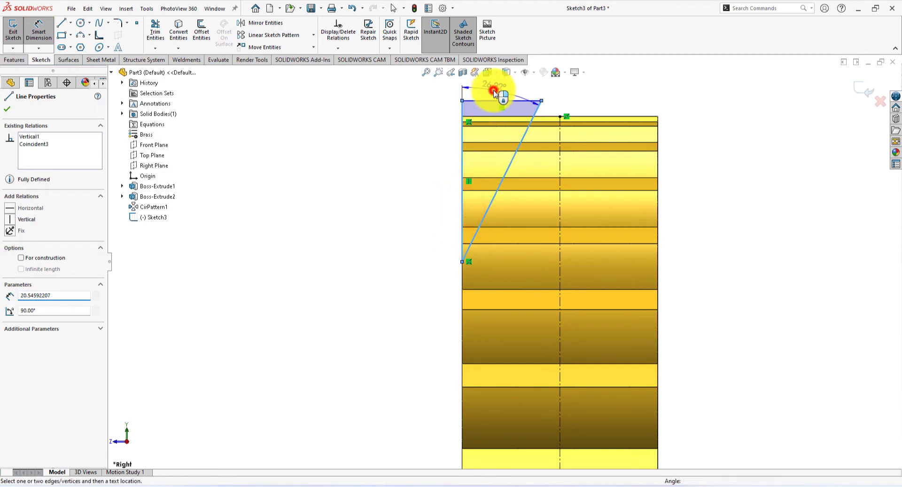
left_click(494, 92)
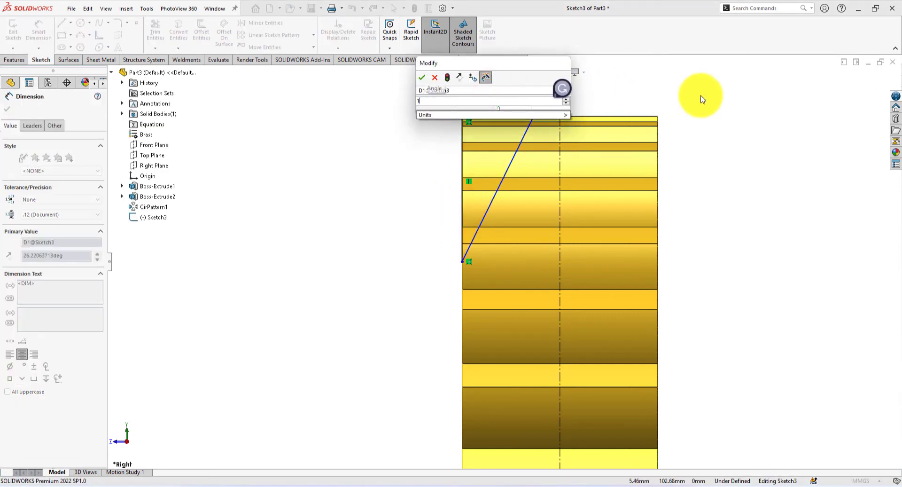
type("15")
key("Return")
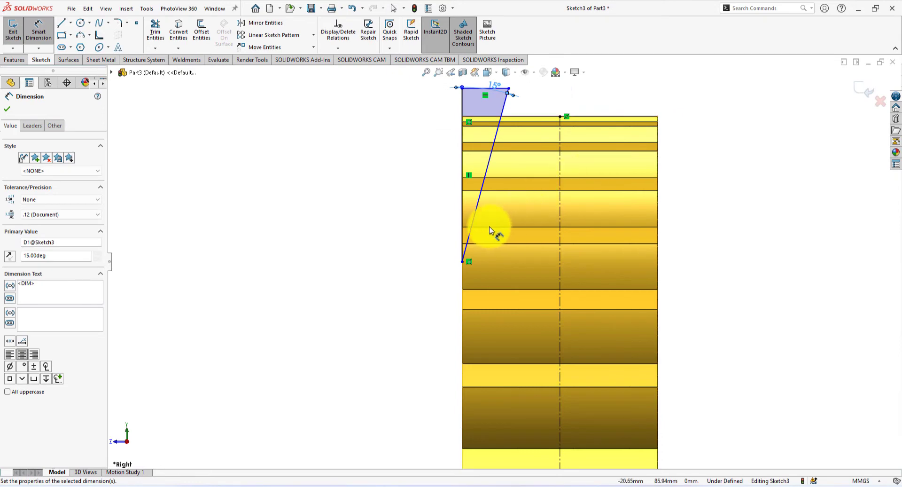
scroll(474, 217, "down", 3)
key("Right")
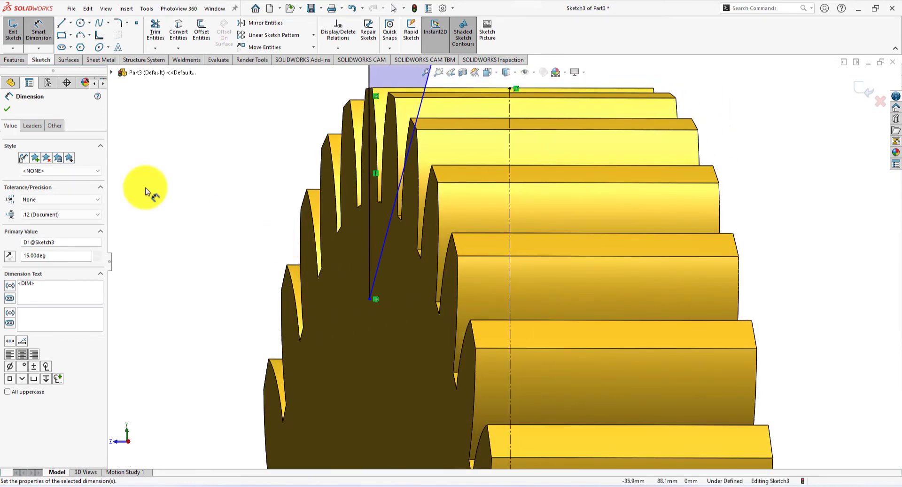
left_click(11, 114)
- Make the triangle's lower vertex coincident with the root edge between two neighbouring teeth
scroll(427, 288, "up", 3)
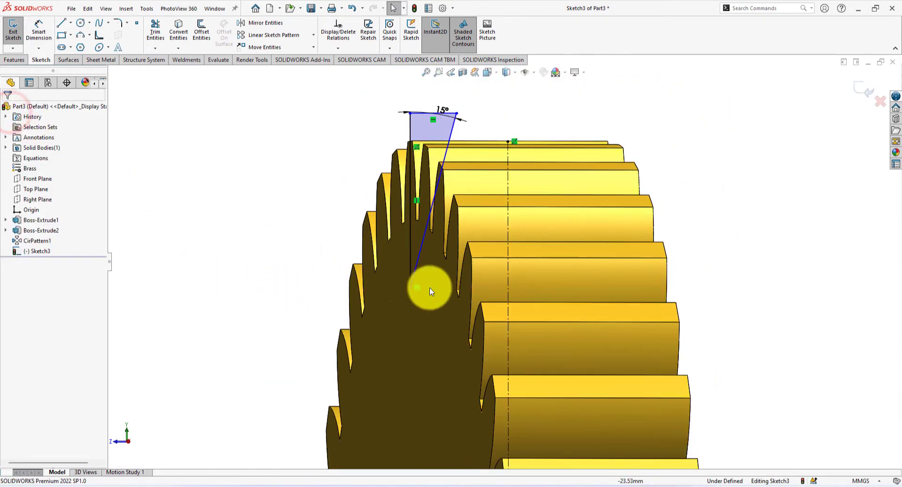
scroll(442, 249, "down", 2)
scroll(454, 282, "down", 3)
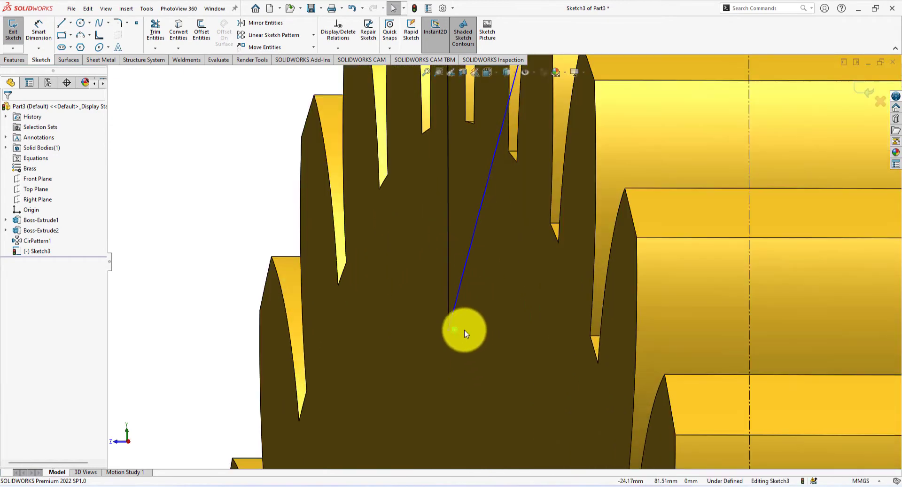
left_click(448, 329)
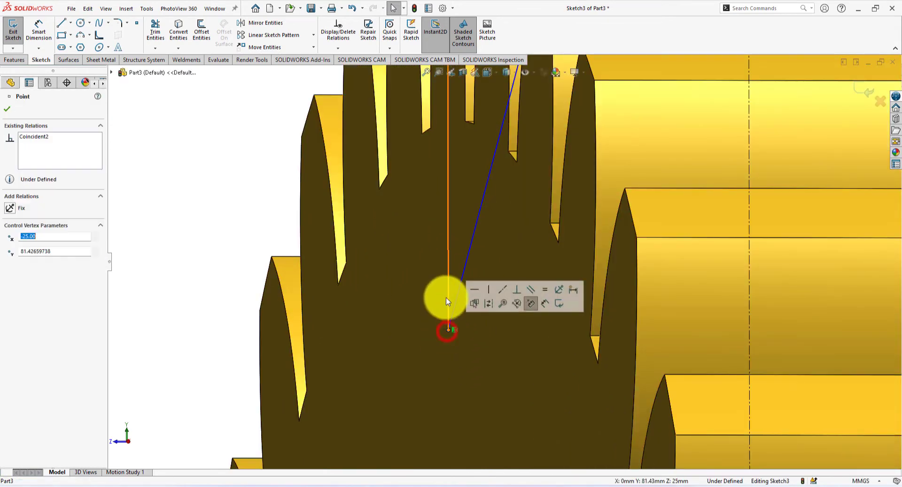
scroll(463, 136, "down", 3)
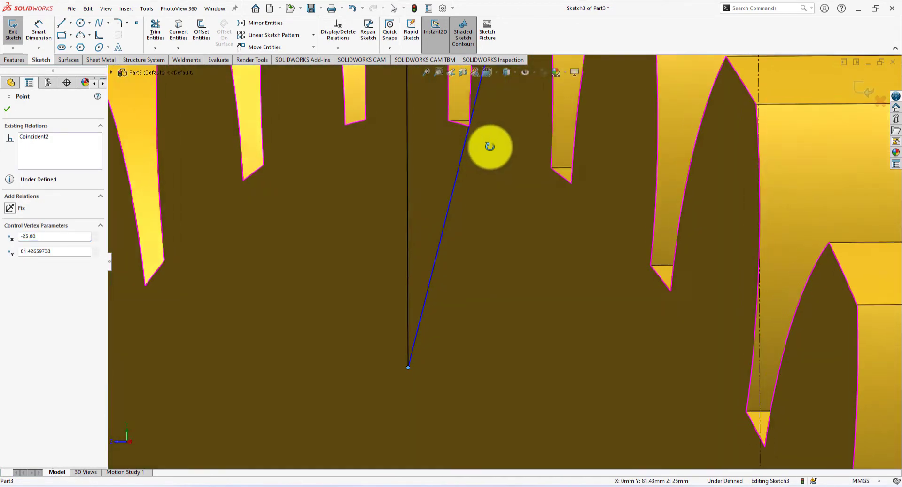
scroll(450, 122, "down", 3)
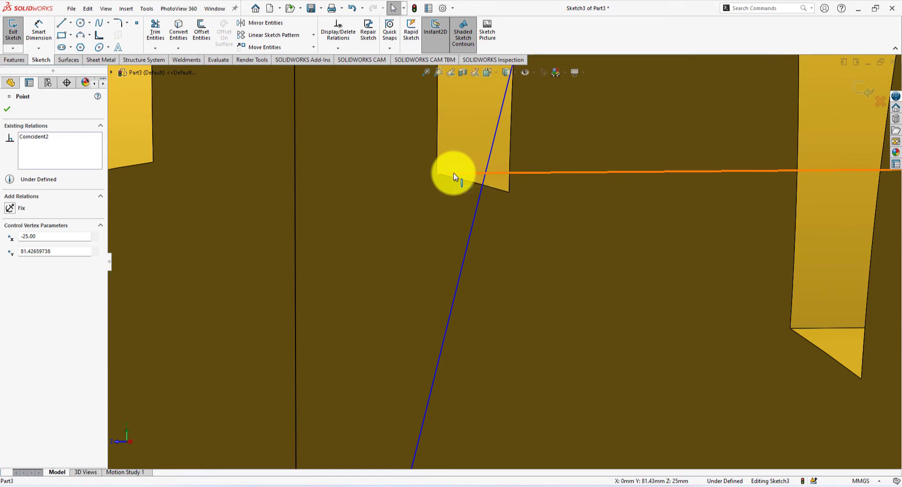
left_click(455, 173, "ctrl")
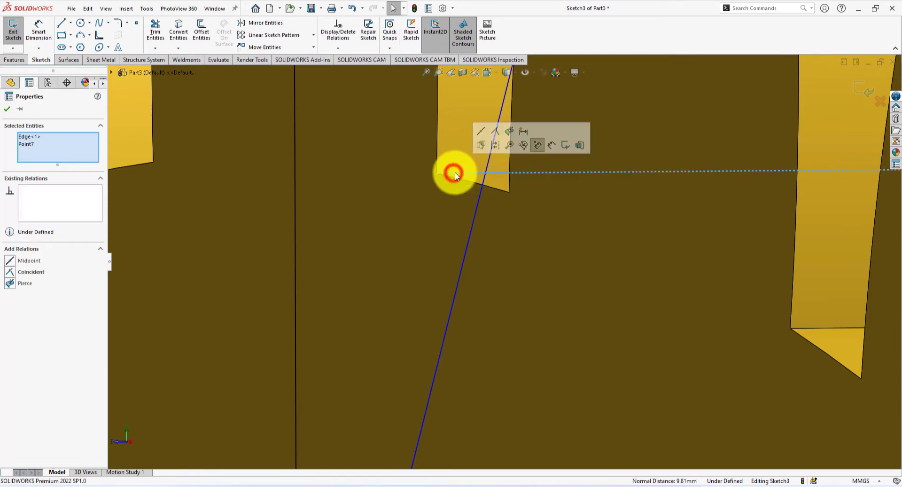
left_click(496, 133)
scroll(448, 162, "up", 5)
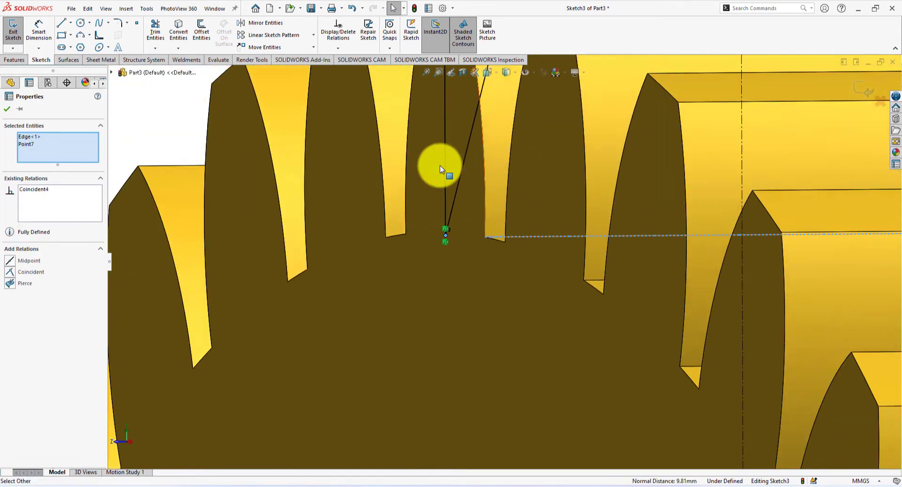
scroll(499, 175, "up", 6)
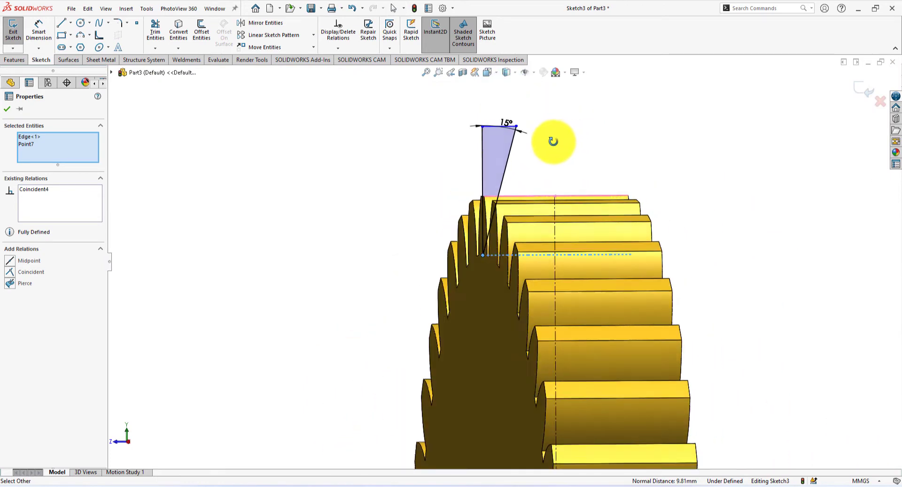
left_click(7, 111)
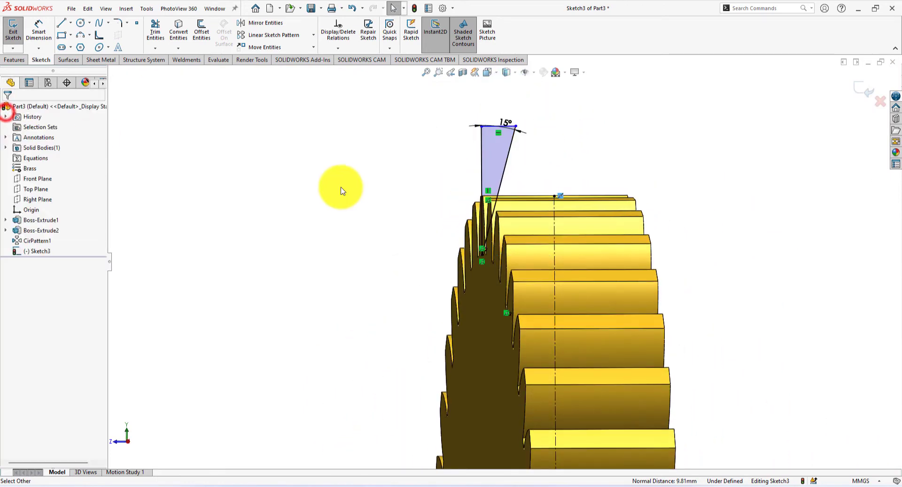
- Mirror the triangle's three lines about the vertical centerline, keeping the original, to get a matching triangle on the gear's opposite side
scroll(517, 134, "down", 5)
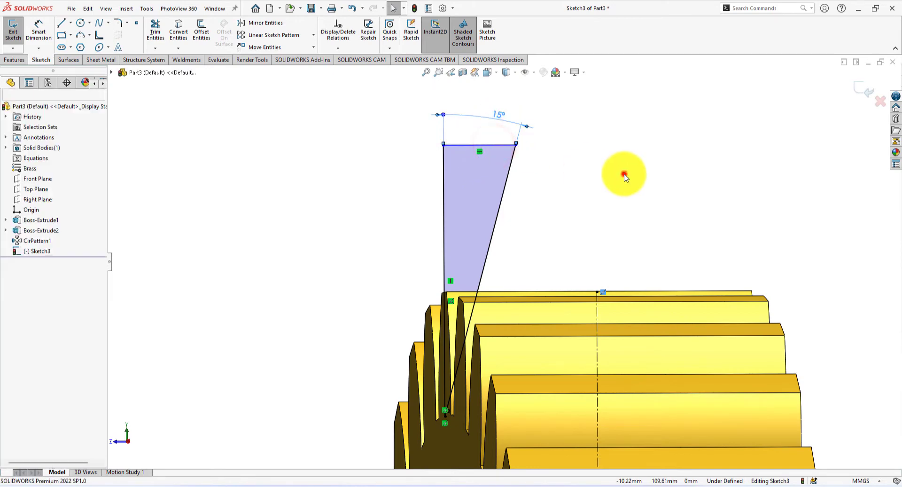
scroll(627, 188, "up", 8)
middle_click_drag(643, 252, 630, 257)
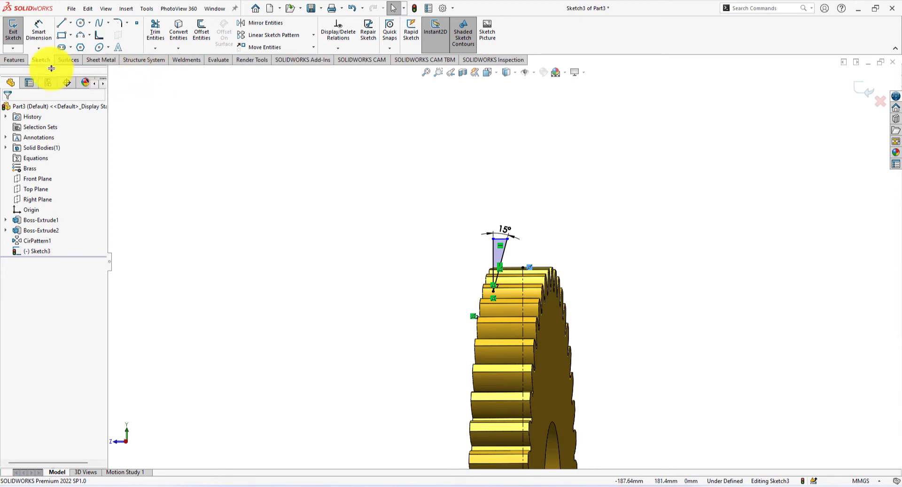
left_click(7, 61)
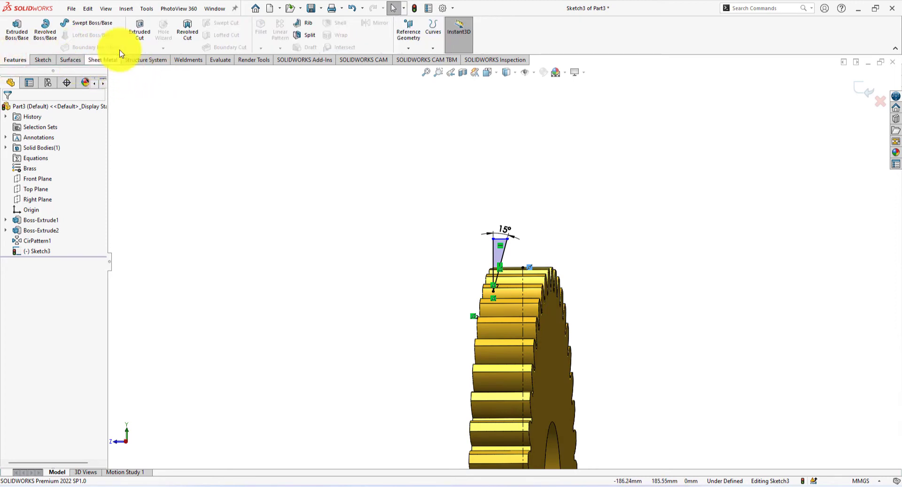
left_click(40, 62)
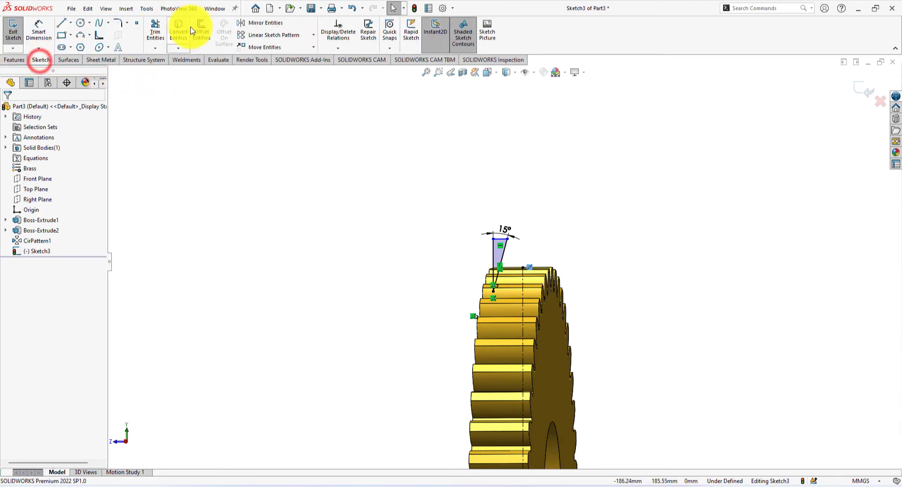
left_click(263, 24)
left_click(47, 185)
scroll(413, 232, "down", 2)
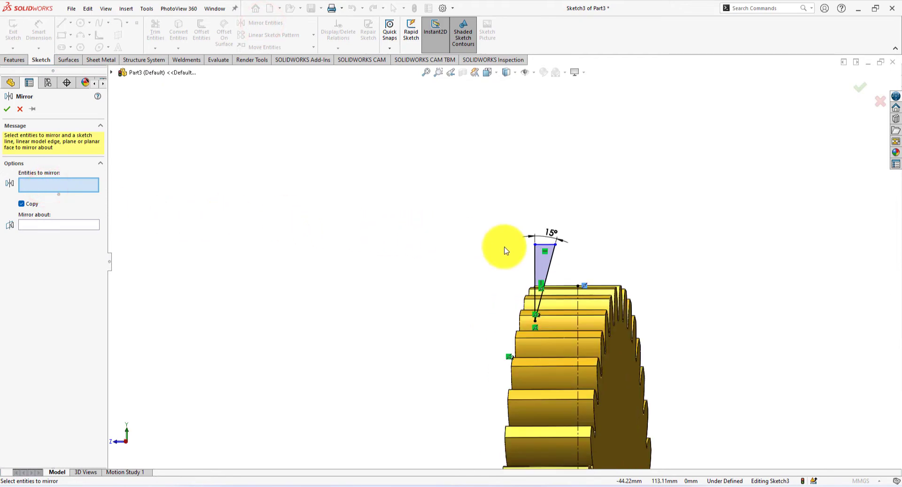
left_click_drag(576, 270, 494, 225)
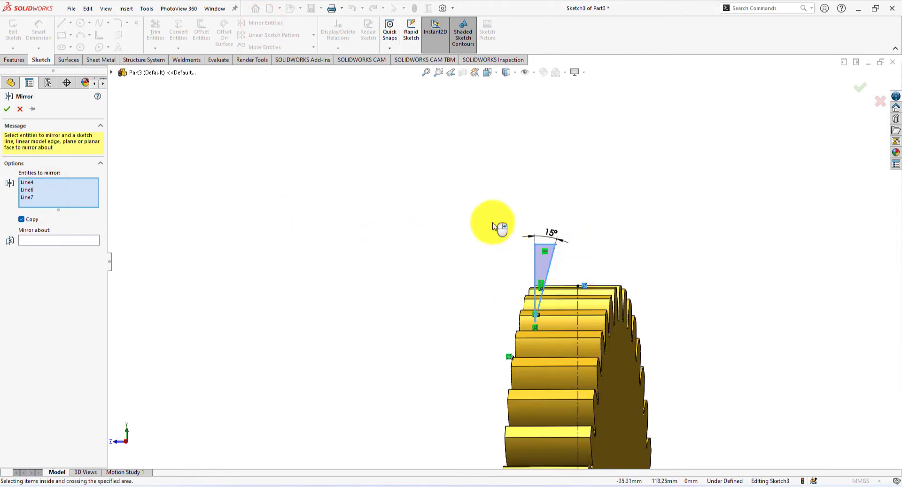
left_click(71, 240)
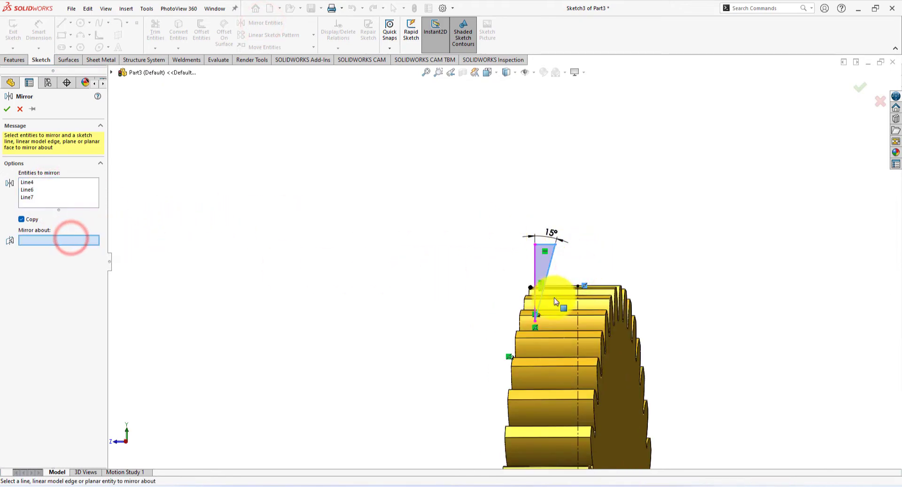
left_click(579, 307)
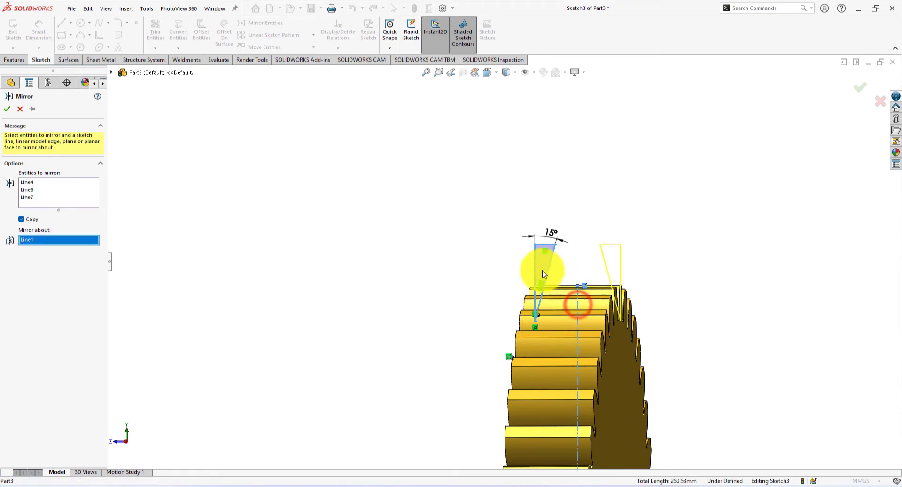
middle_click_drag(538, 268, 463, 328)
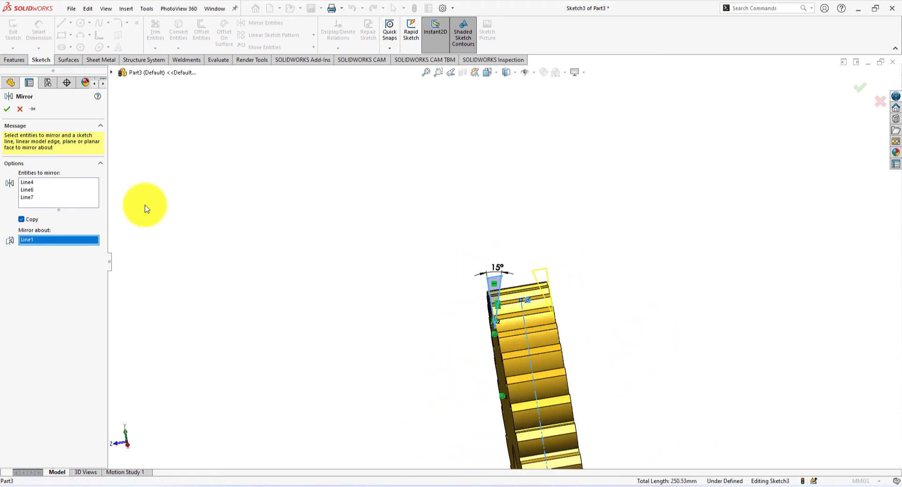
left_click(7, 110)
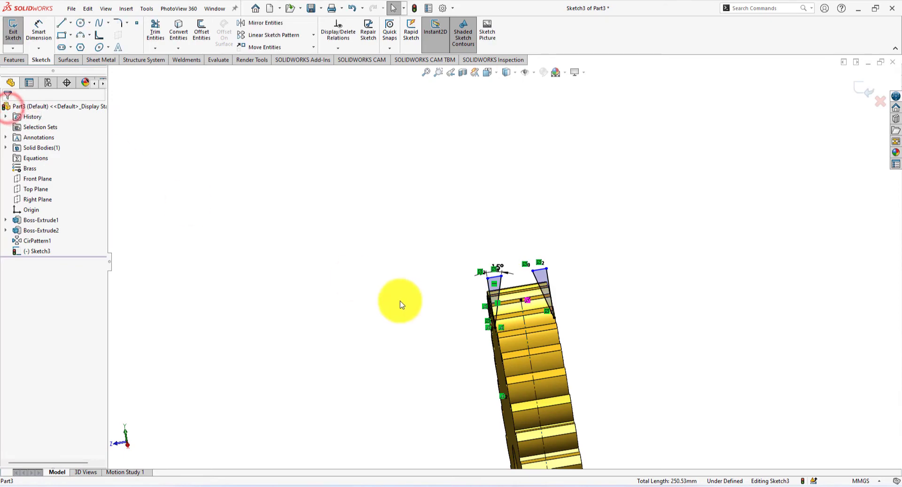
- Turn on the display of temporary axes for the gear
scroll(461, 289, "down", 4)
middle_click_drag(465, 286, 530, 247)
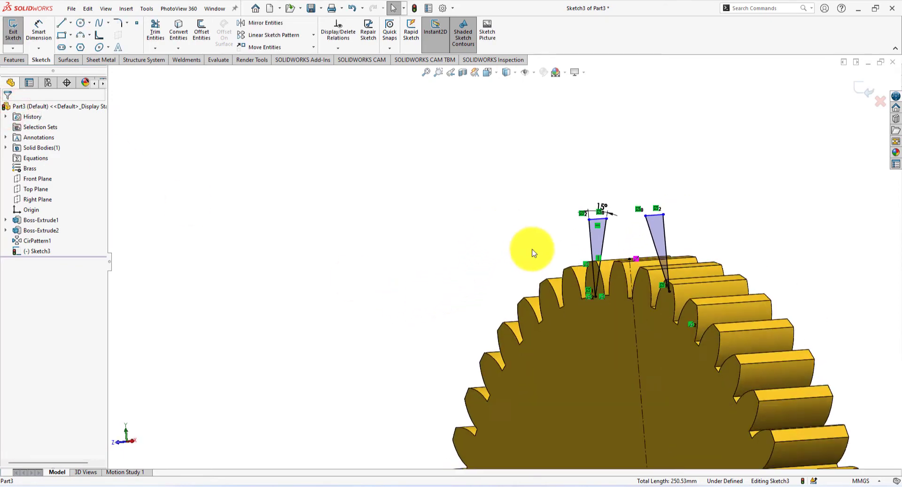
scroll(521, 263, "up", 4)
scroll(511, 327, "down", 2)
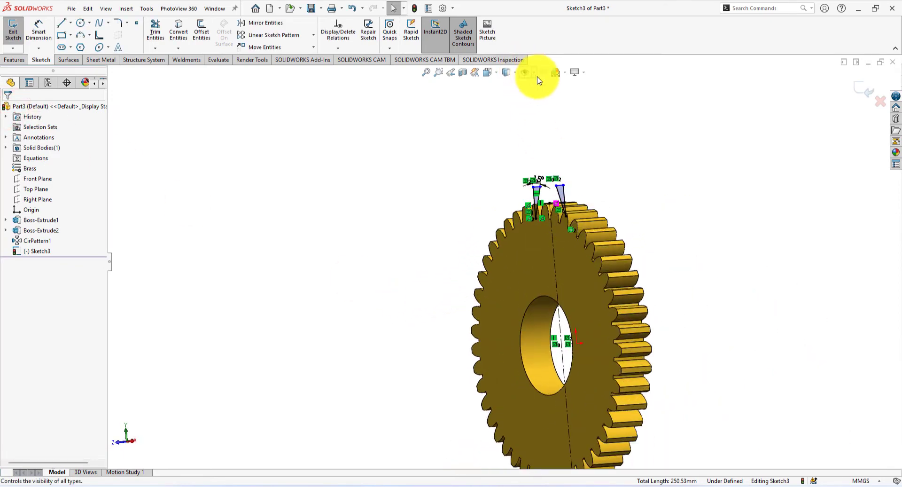
left_click(538, 74)
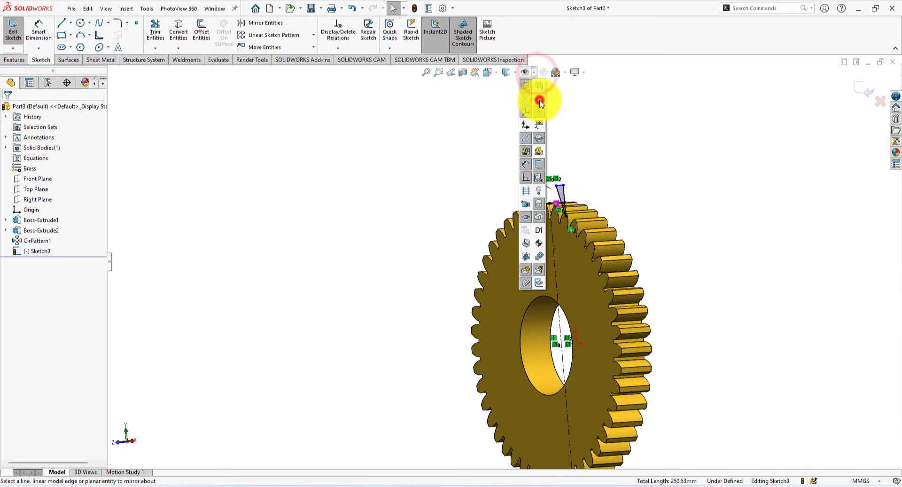
left_click(540, 103)
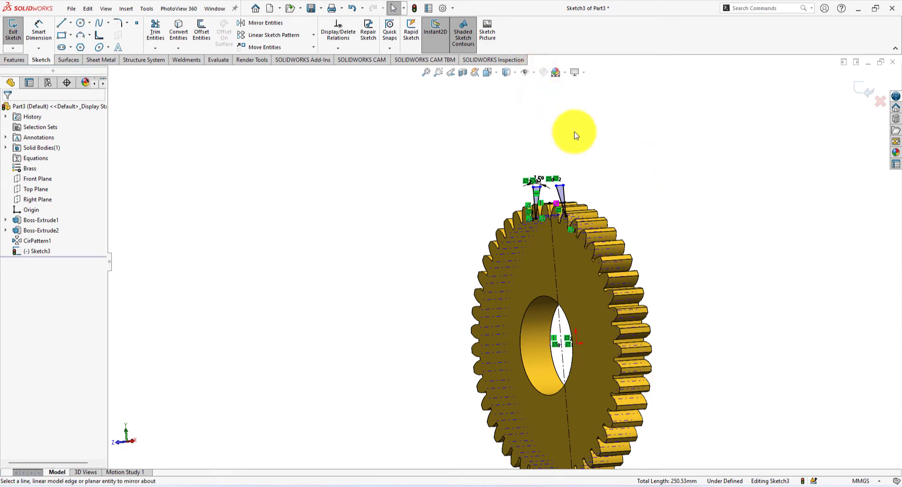
- Revolve-cut the two triangles 360 degrees about the temporary axis through the bore's center, replacing the vertical centerline as the revolution axis
left_click(19, 60)
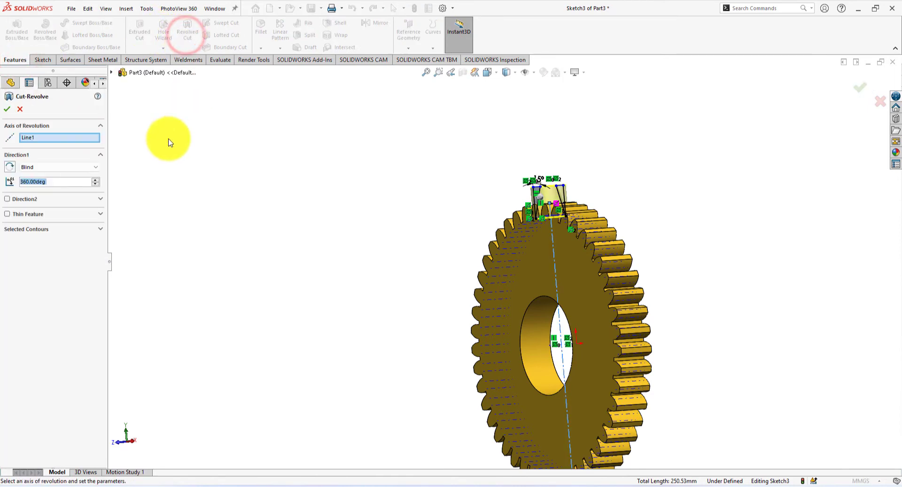
scroll(376, 268, "down", 3)
scroll(598, 187, "down", 4)
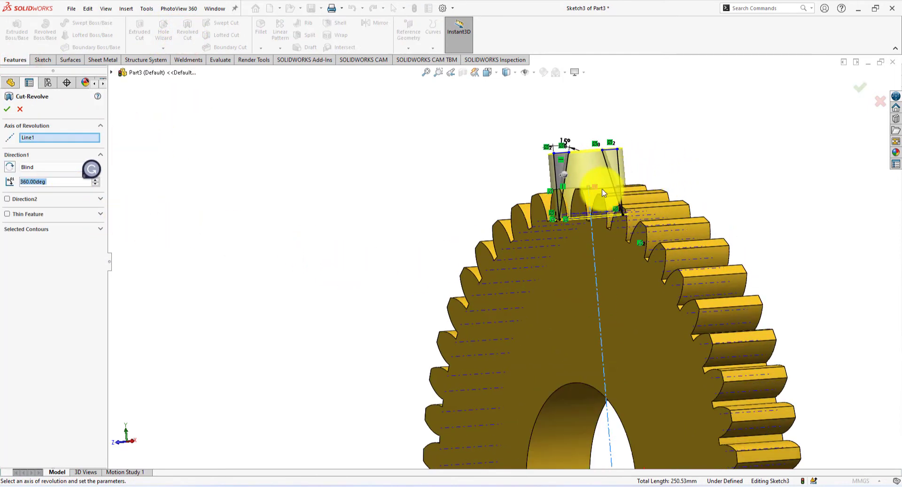
middle_click_drag(480, 132, 488, 165)
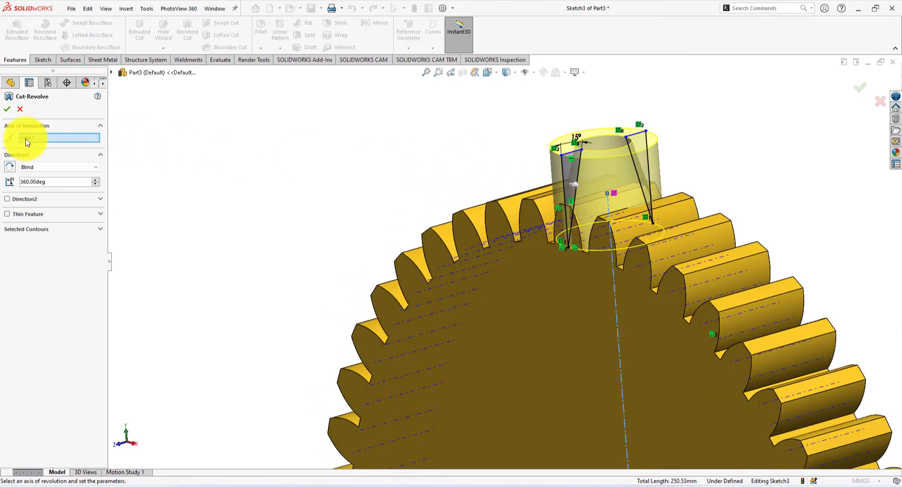
left_click(62, 147)
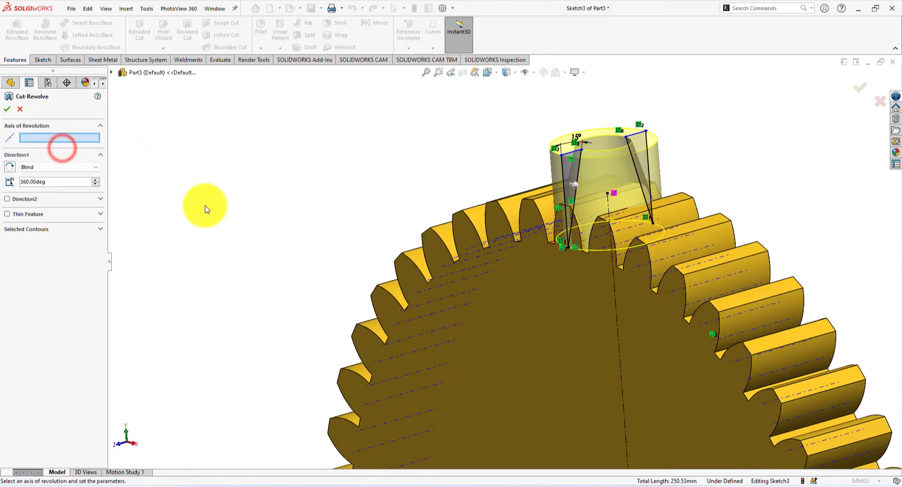
scroll(423, 288, "up", 3)
scroll(529, 361, "down", 2)
scroll(627, 370, "up", 1)
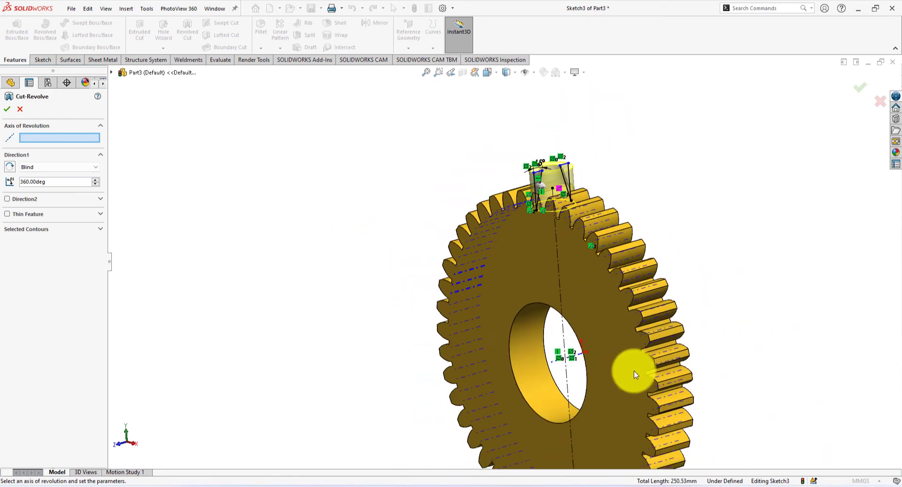
scroll(630, 369, "down", 3)
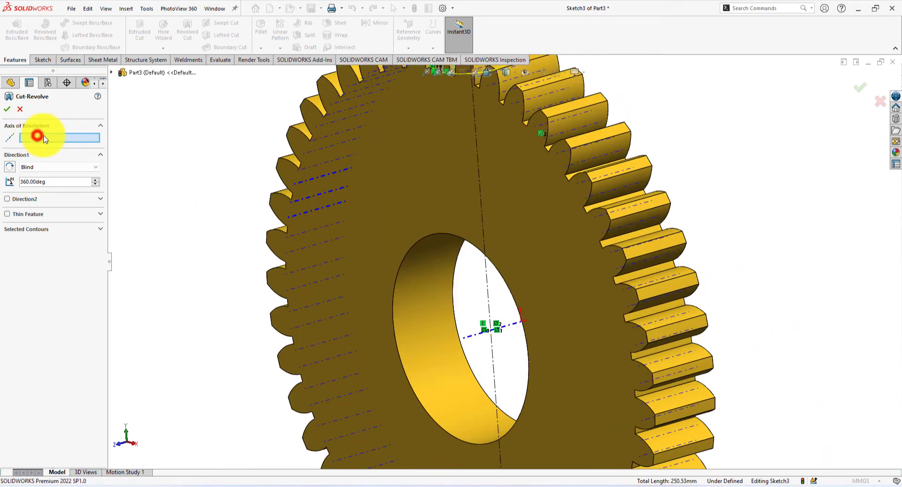
left_click(472, 337)
scroll(473, 337, "up", 5)
mouse_move(647, 222)
middle_mouse_down()
mouse_move(604, 222)
mouse_move(736, 201)
mouse_move(628, 221)
middle_mouse_up()
scroll(591, 229, "down", 1)
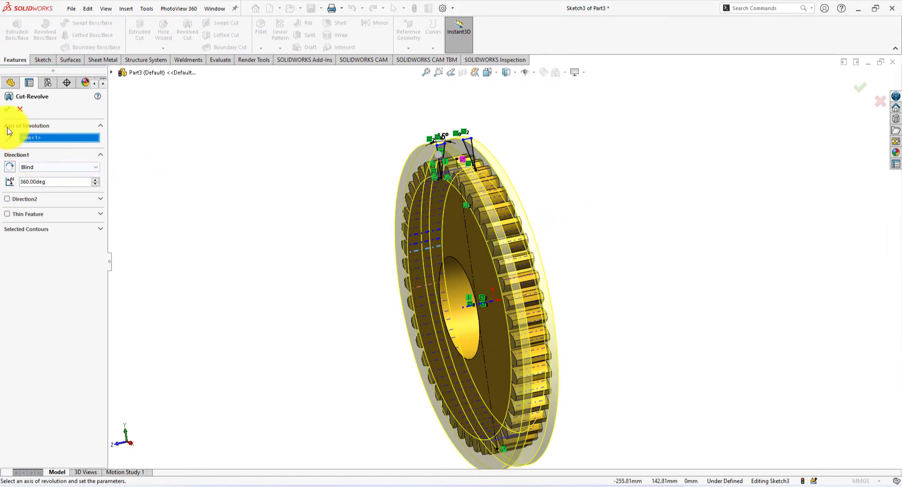
left_click(6, 109)
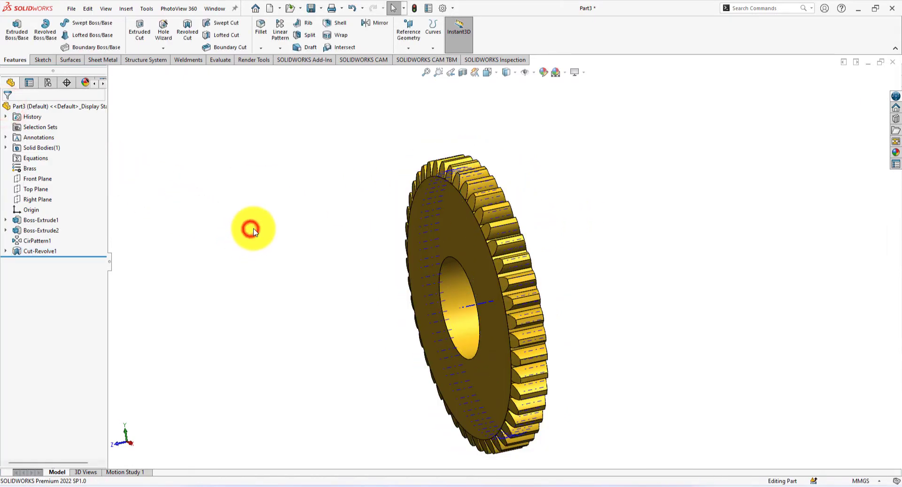
- Hide the temporary axes and show the gear in isometric view
left_click(536, 75)
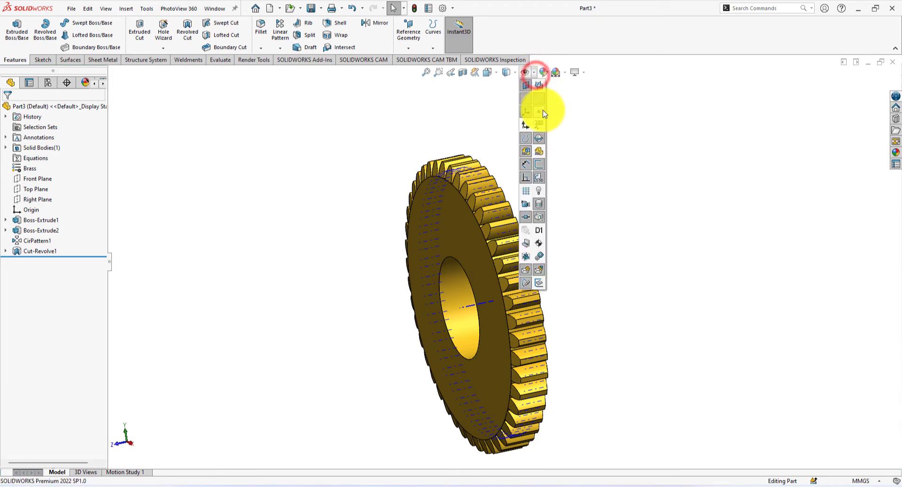
left_click(542, 100)
left_click(627, 171)
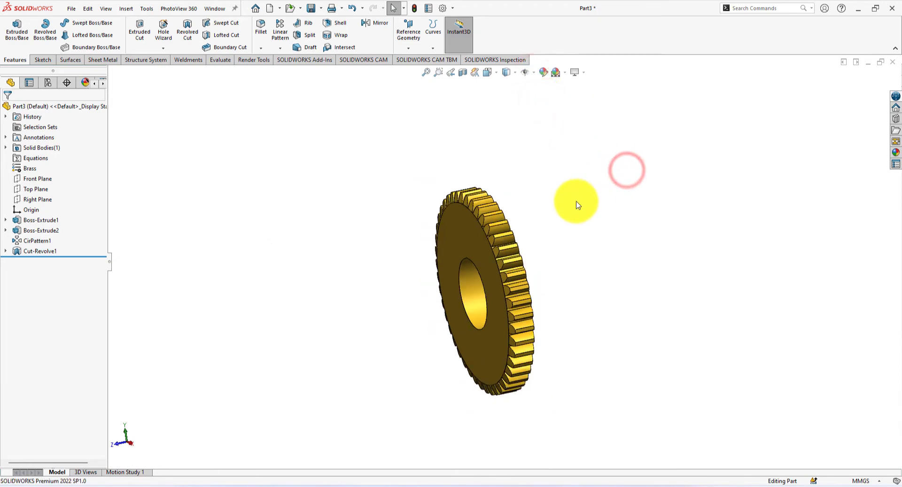
key("space")
left_click(797, 370)
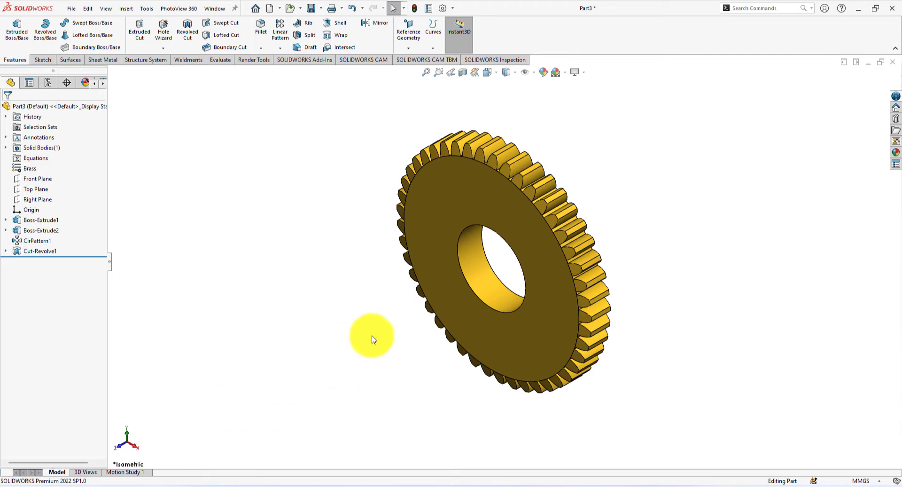
- Start a sketch on the Front Plane and convert the bore's circular edge into it
left_click(54, 171)
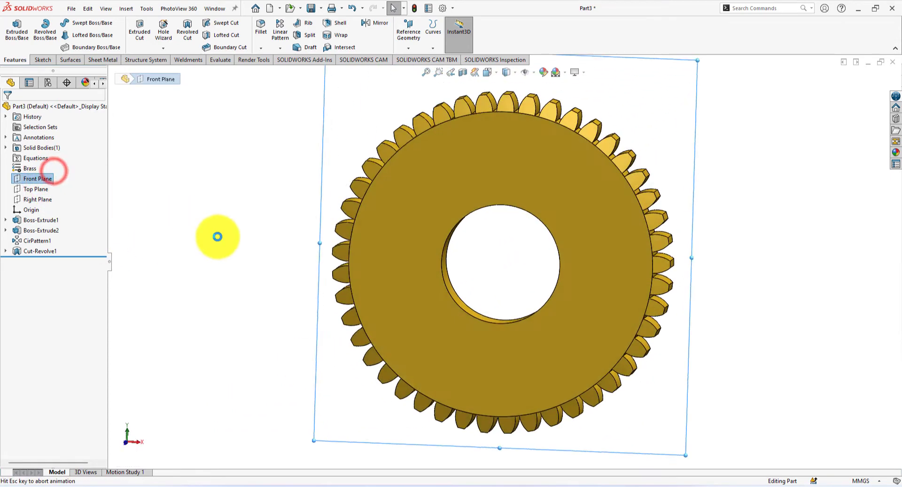
left_click(179, 28)
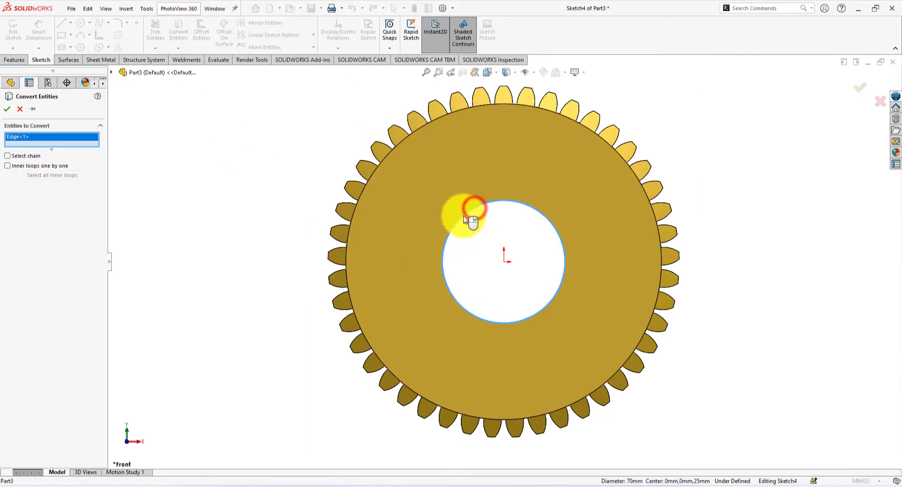
left_click(7, 109)
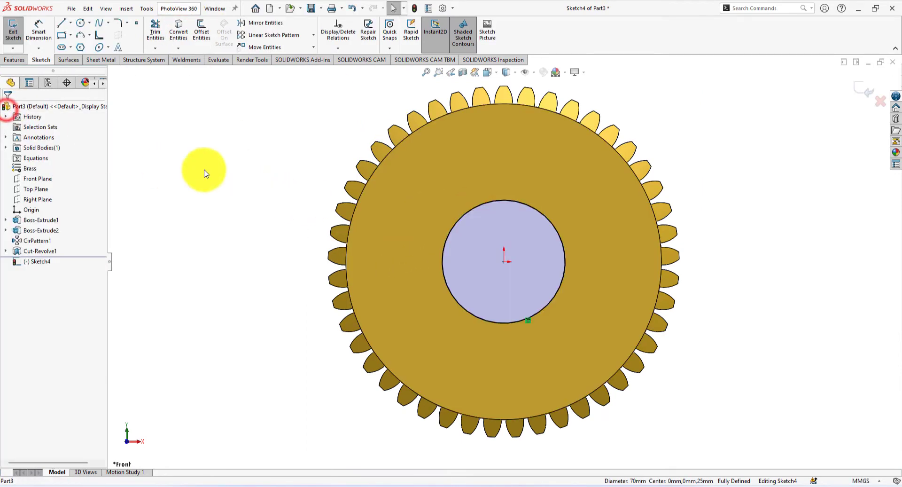
left_click(202, 168)
- Sketch a circle inside the bore centered on the origin and dimension its diameter to 60 mm
left_click(82, 23)
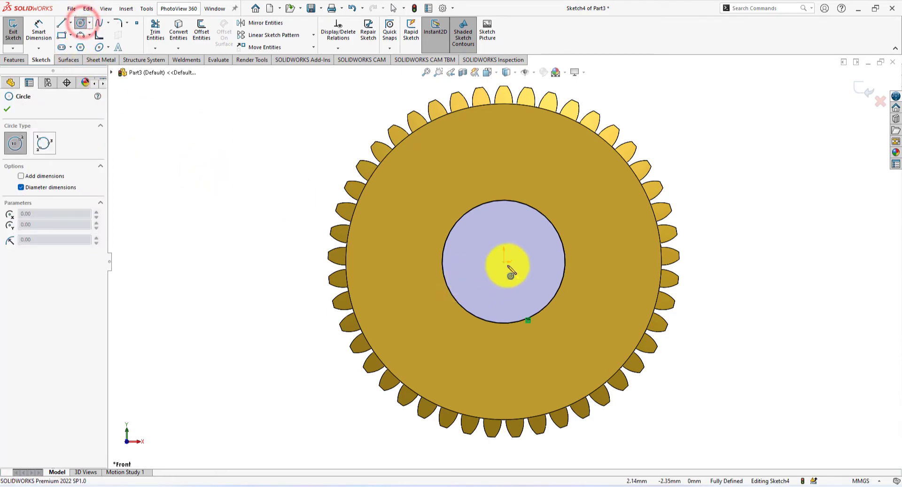
left_click(504, 263)
left_click(485, 236)
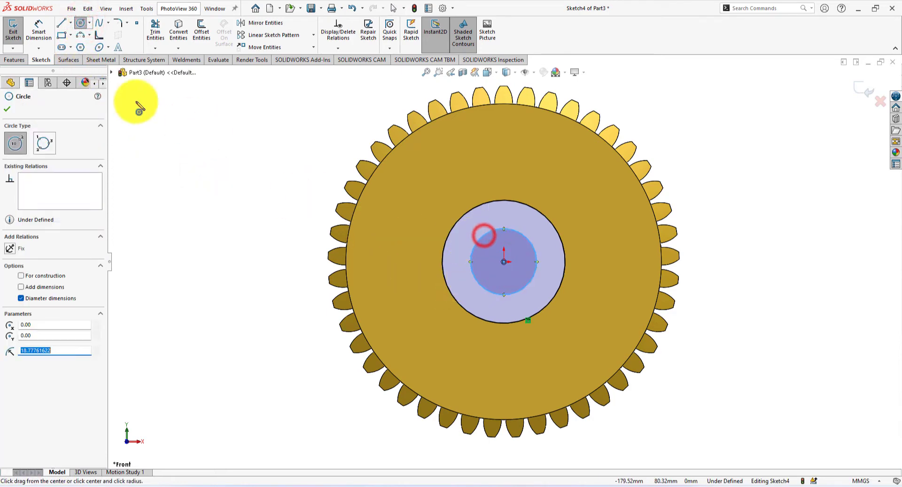
left_click(38, 30)
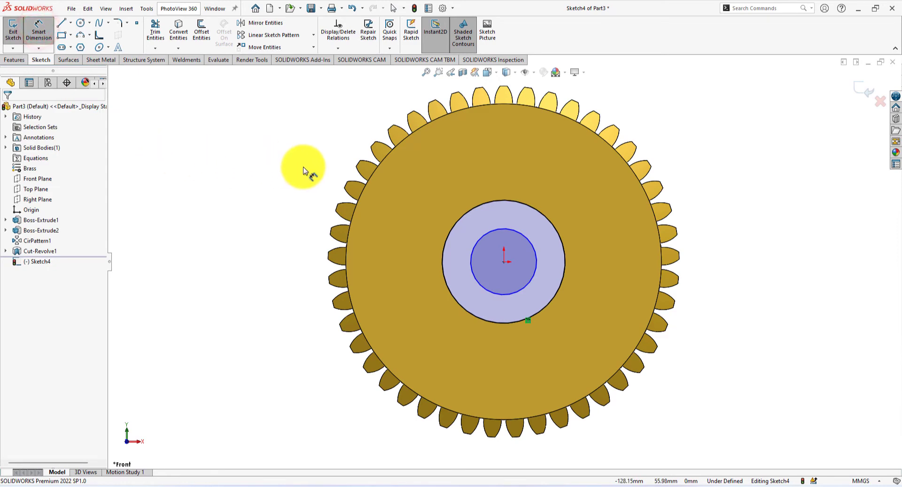
left_click(537, 258)
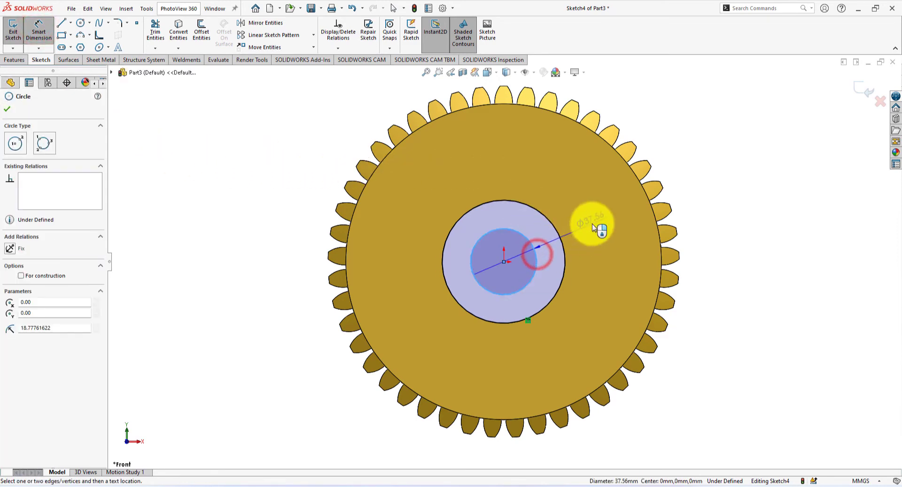
left_click(599, 256)
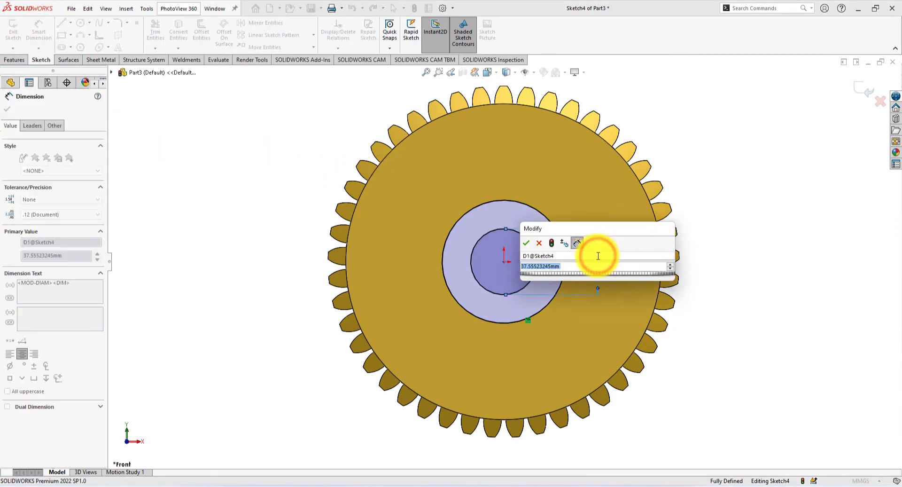
key("Return")
- Draw a construction centerline about 49 mm long from the origin up past both circles and make it vertical
scroll(507, 217, "down", 5)
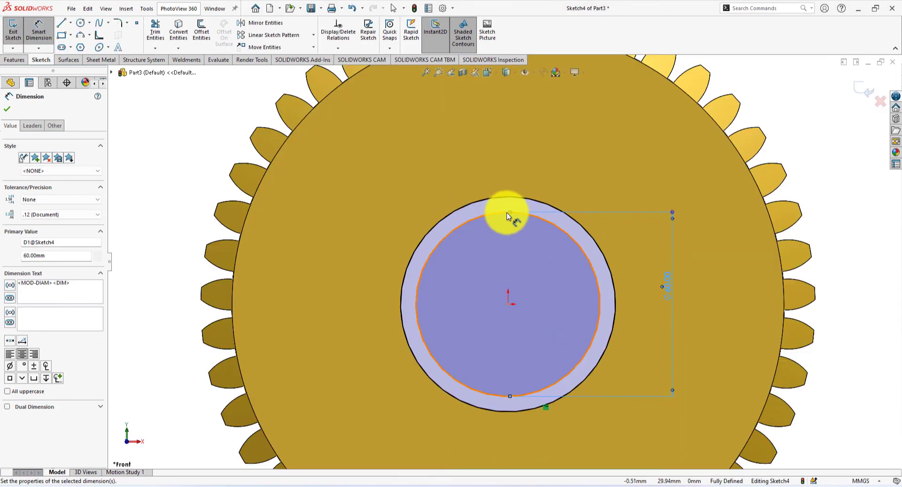
left_click(70, 23)
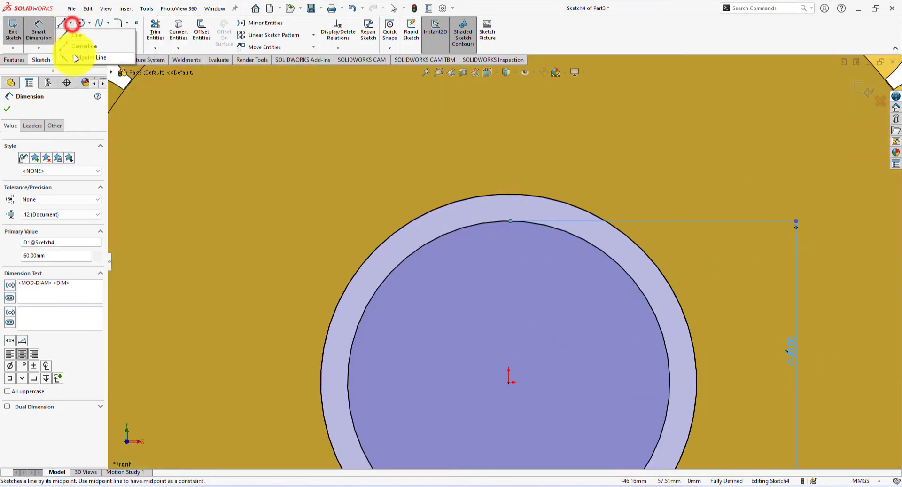
left_click(81, 47)
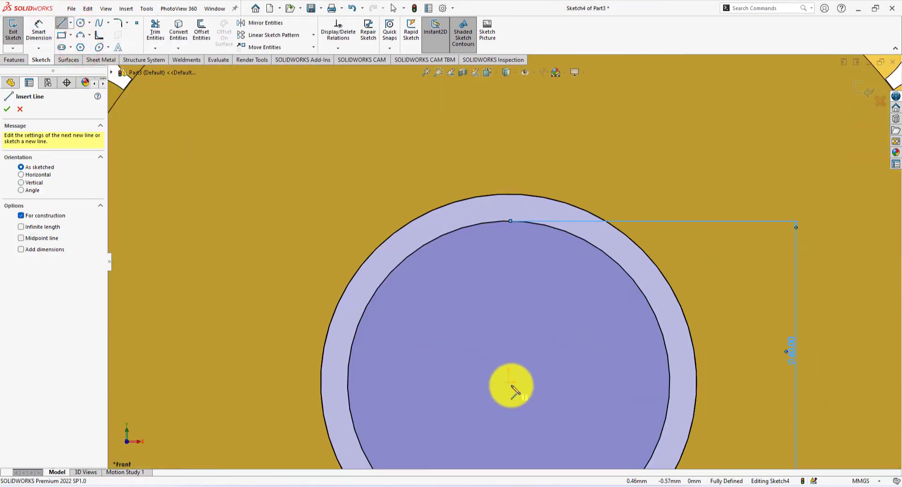
left_click(511, 384)
left_click(530, 119)
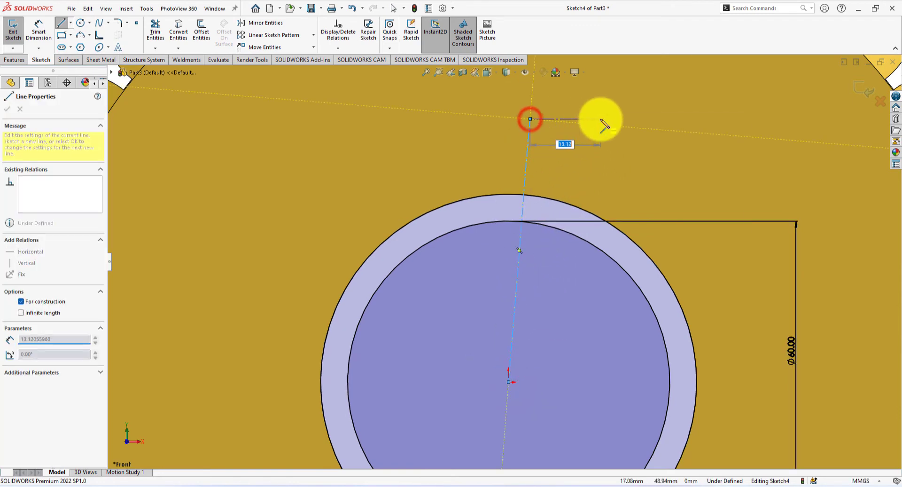
right_click(633, 129)
left_click(633, 128)
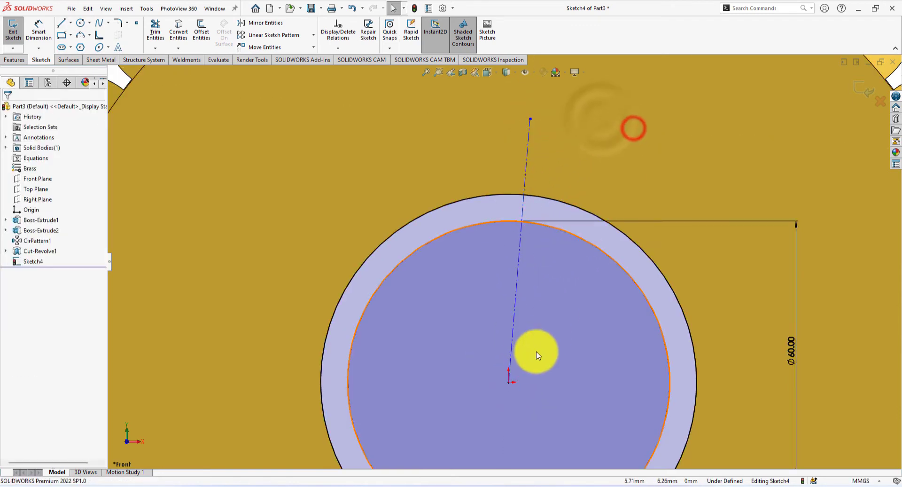
left_click(516, 292)
scroll(682, 235, "up", 3)
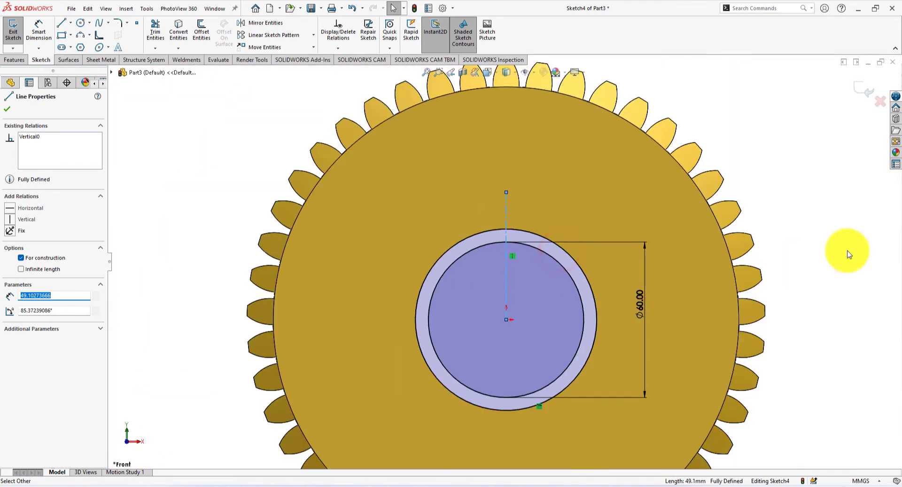
left_click(838, 244)
- Draw a short line from the bore circle to the 60 mm circle, just left of the vertical centerline
scroll(624, 348, "up", 1)
scroll(623, 348, "down", 1)
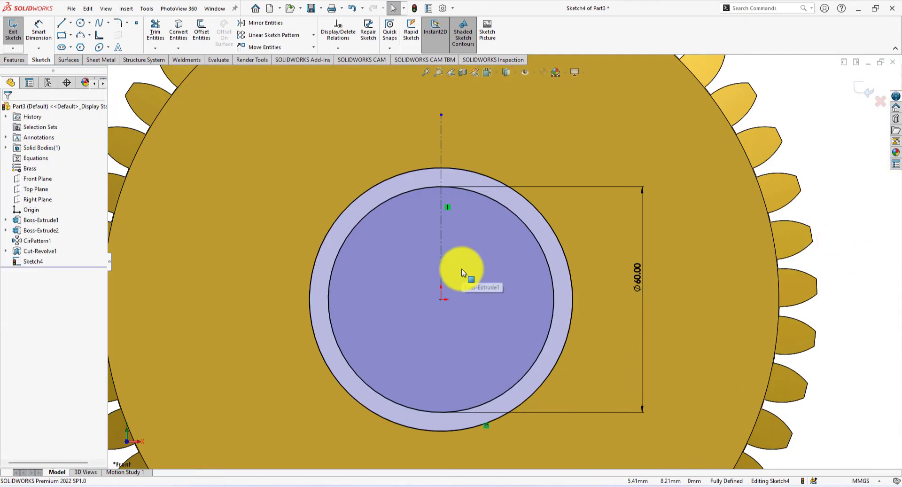
left_click(63, 22)
scroll(401, 210, "down", 3)
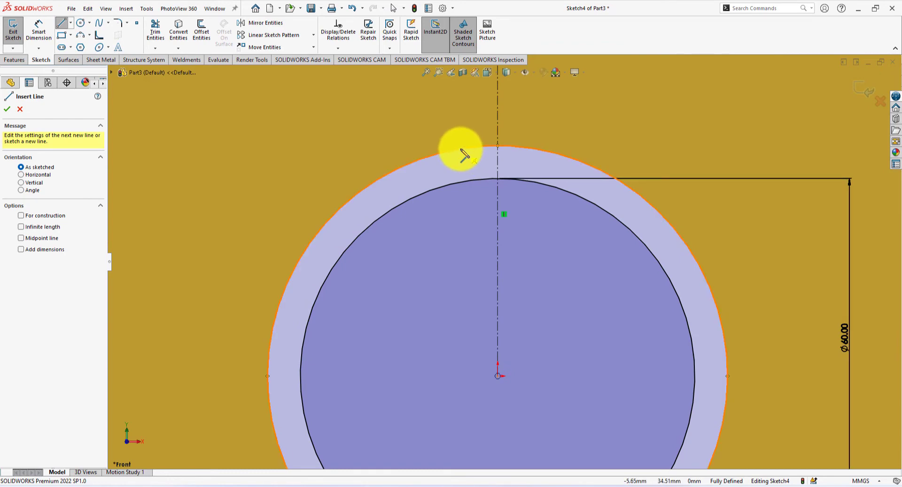
left_click(462, 148)
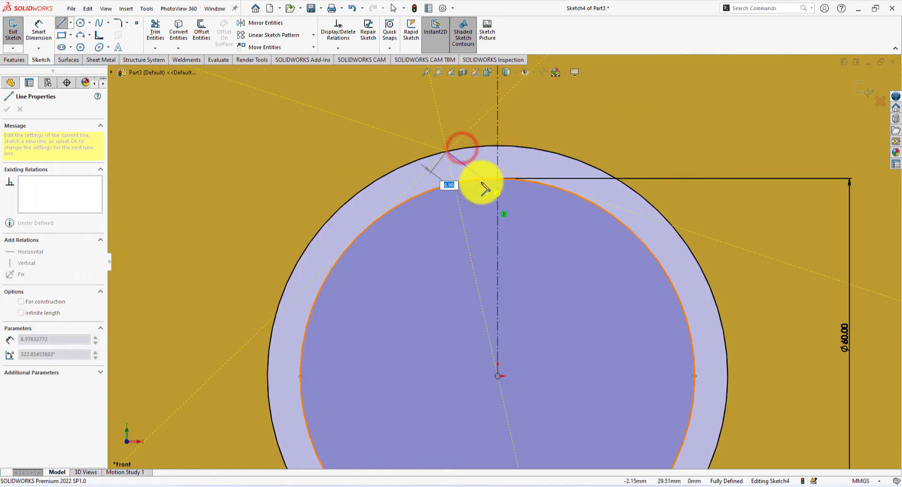
left_click(466, 180)
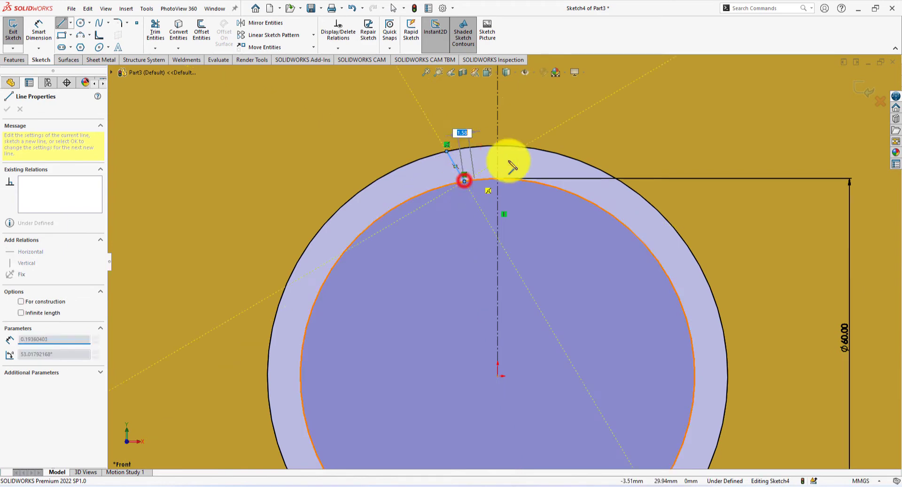
right_click(572, 117)
left_click(587, 123)
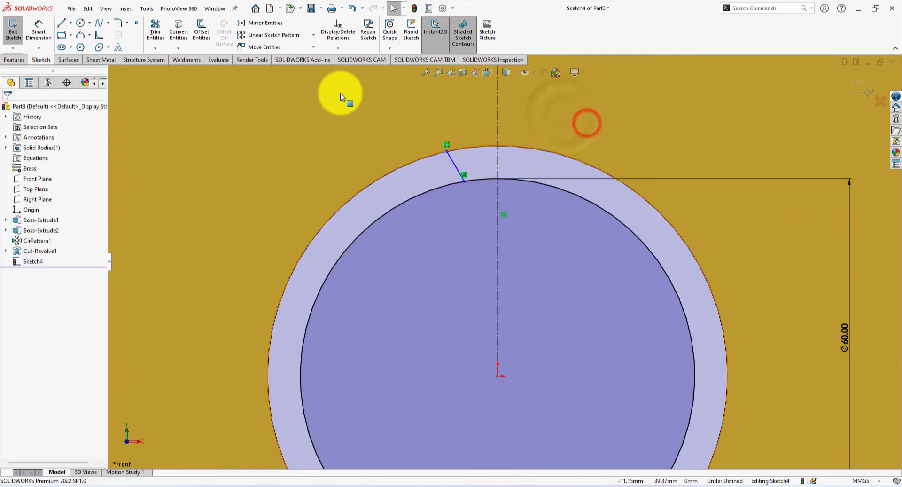
- Dimension the short line's upper endpoint 5 mm from the vertical centerline
left_click(36, 31)
left_click(445, 151)
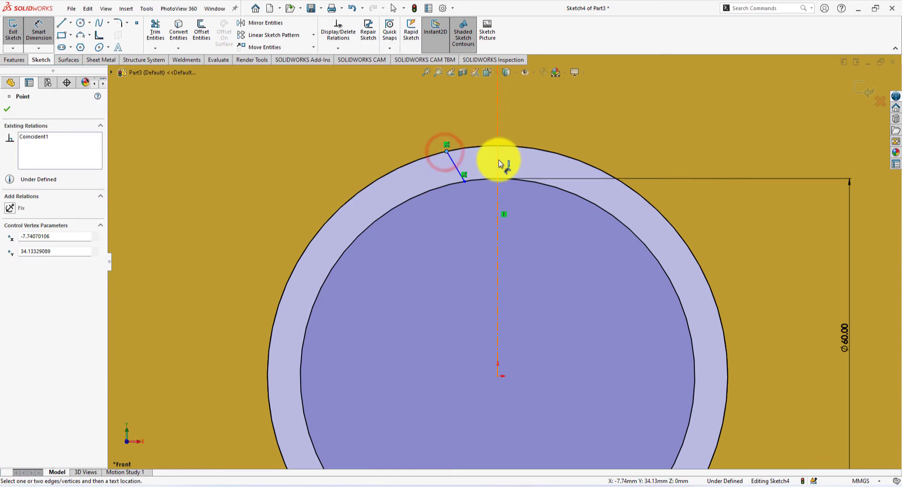
left_click(497, 161)
left_click(469, 126)
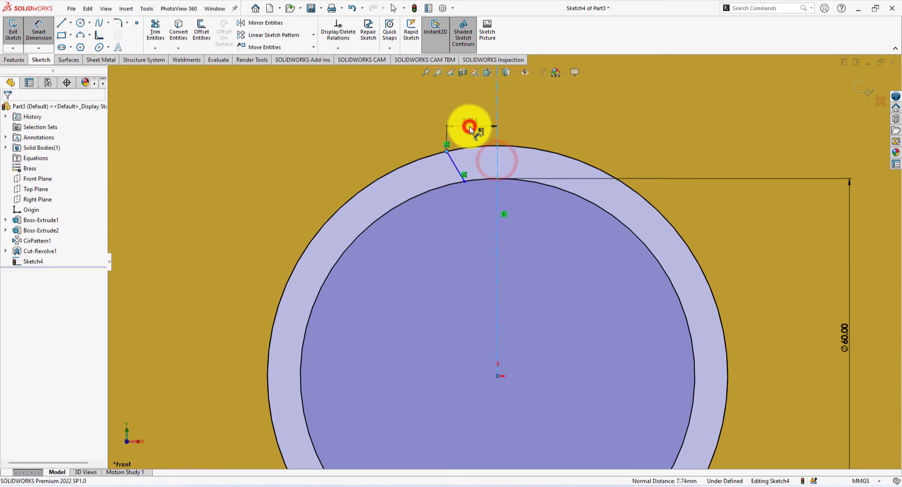
type("5")
key("Return")
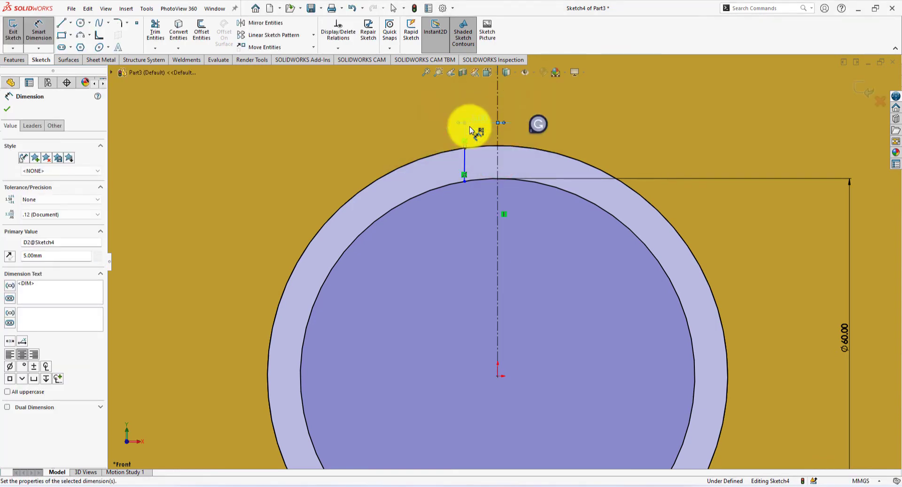
- Dimension the short line's lower endpoint 3 mm from the vertical centerline
scroll(470, 188, "down", 4)
left_click(475, 190)
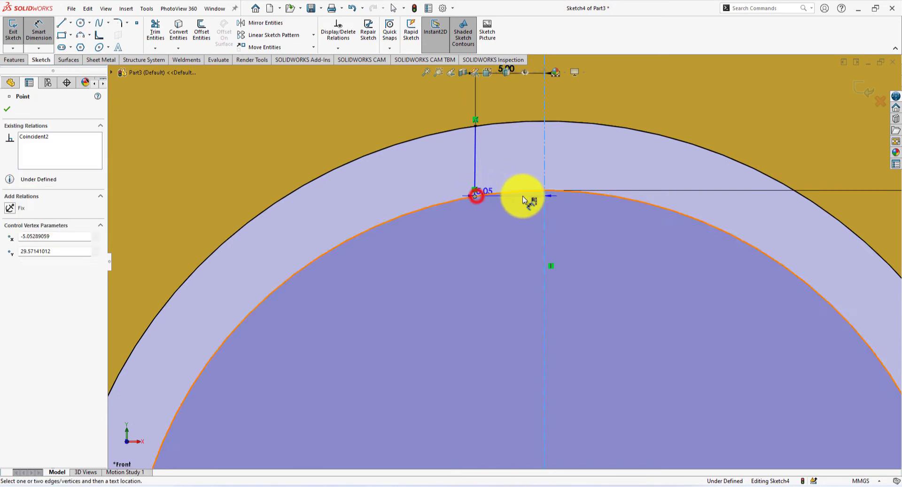
left_click(544, 211)
left_click(513, 221)
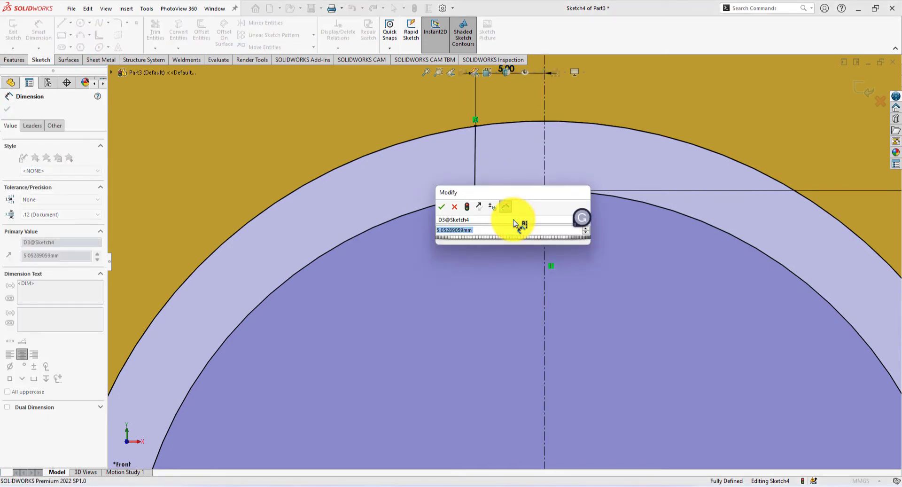
type("3")
key("Return")
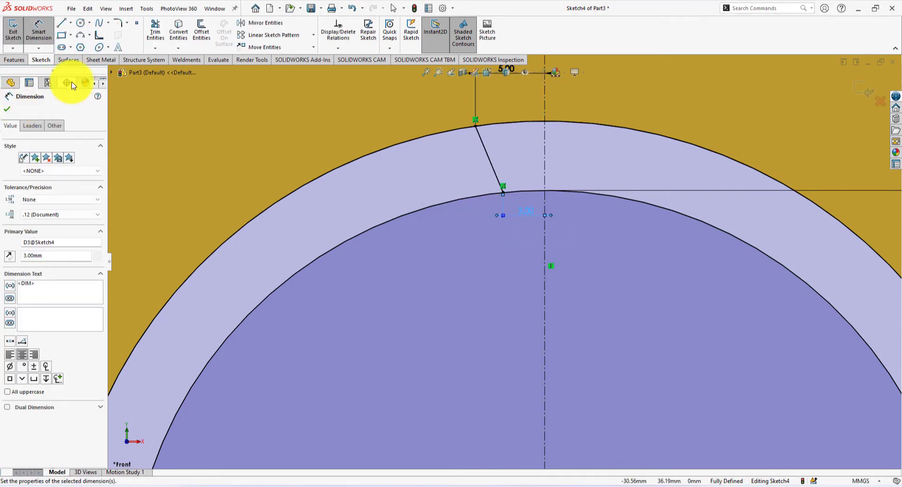
- Mirror the slanted short line about the vertical centerline, keeping the original
left_click(261, 22)
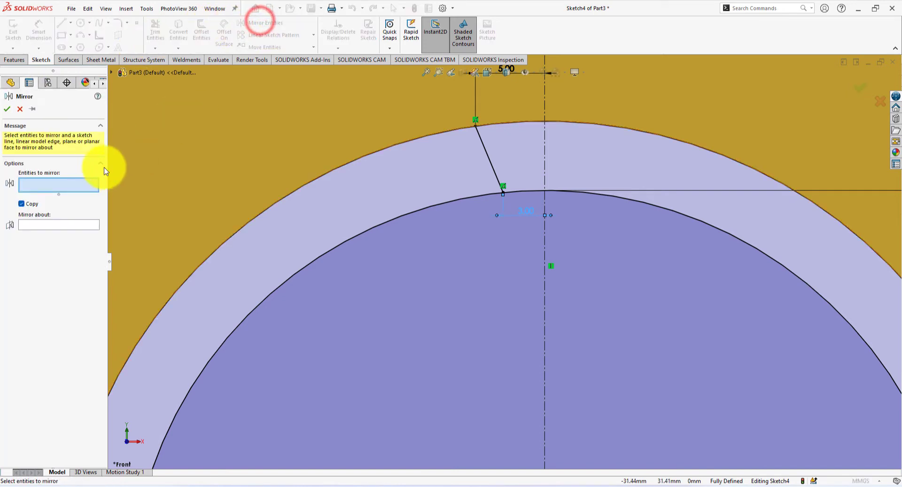
left_click(55, 184)
left_click(490, 165)
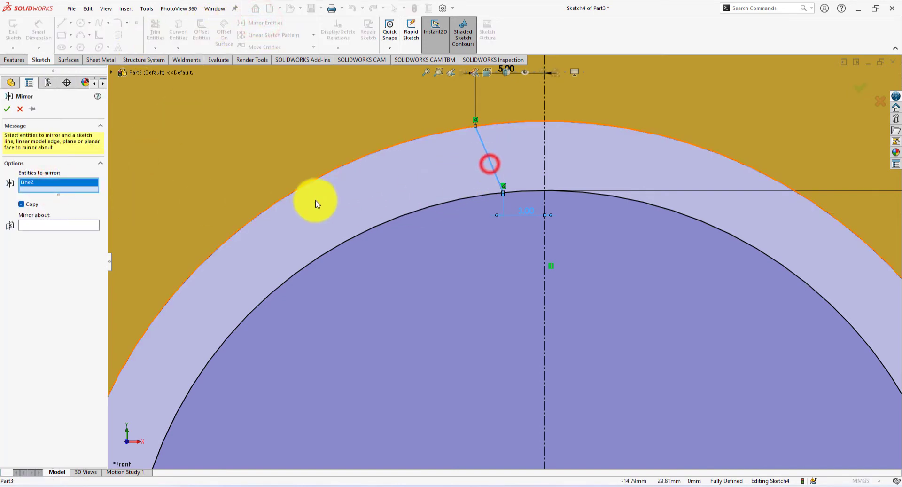
left_click(66, 225)
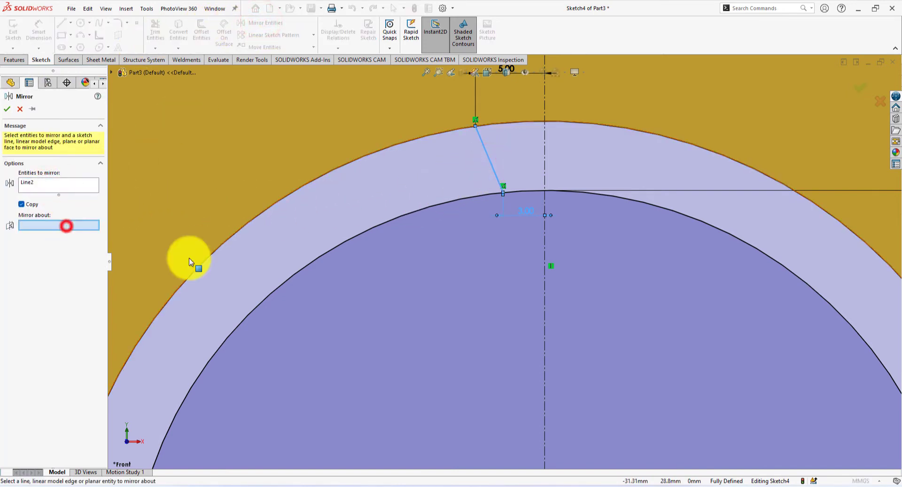
left_click(545, 286)
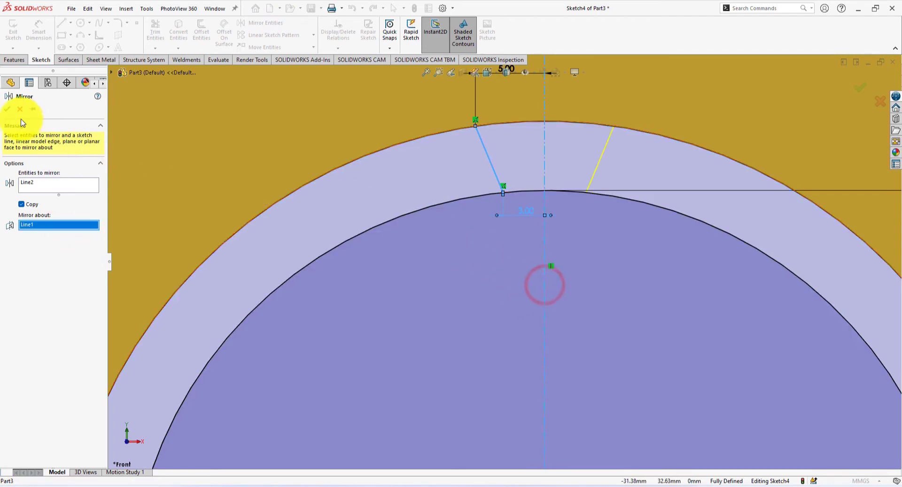
left_click(8, 109)
- Trim both circles outside the two slanted lines, leaving only the closed tooth profile at the top of the bore
scroll(303, 196, "up", 3)
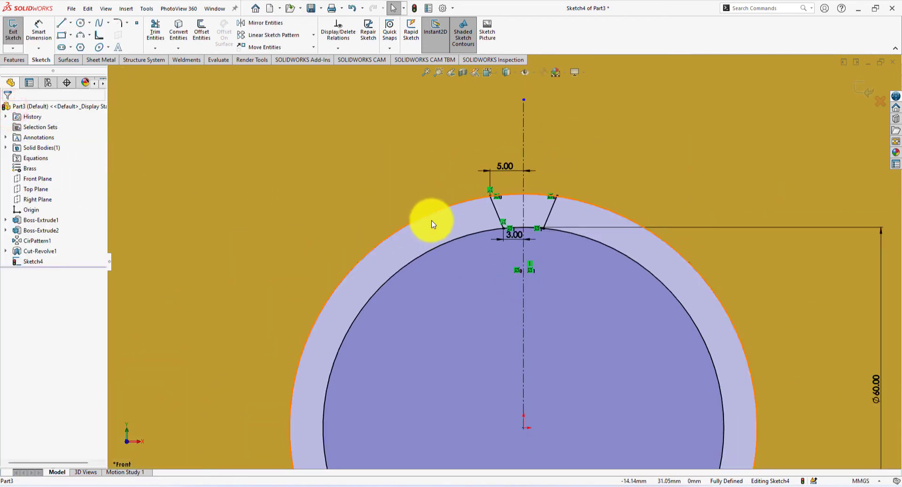
scroll(429, 221, "up", 2)
scroll(548, 342, "down", 1)
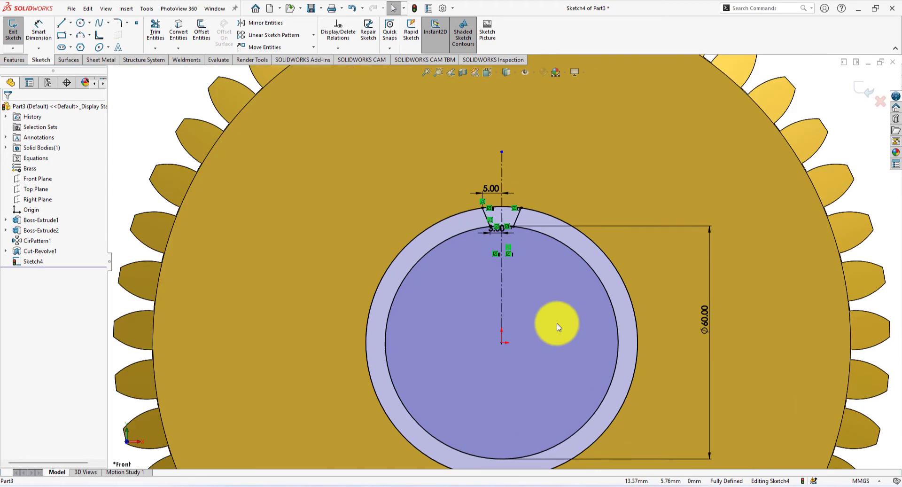
left_click(156, 28)
left_click_drag(361, 153, 438, 285)
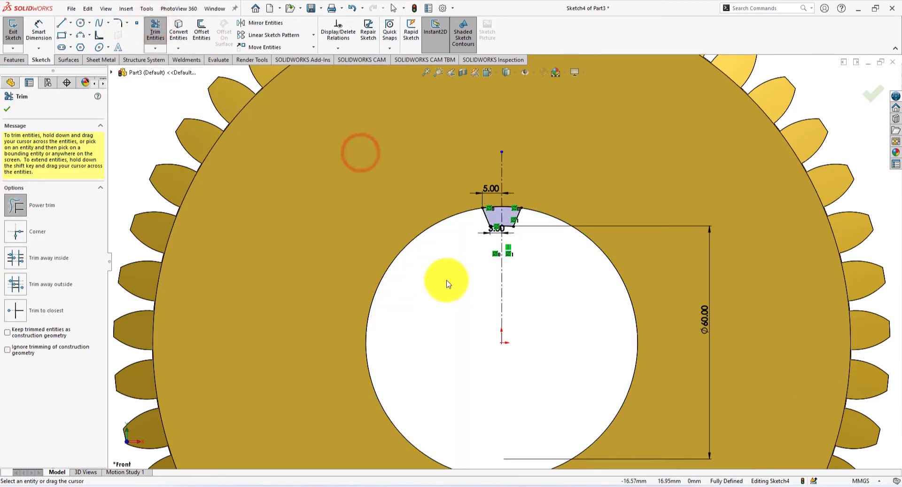
scroll(552, 273, "down", 2)
key("ctrl+z")
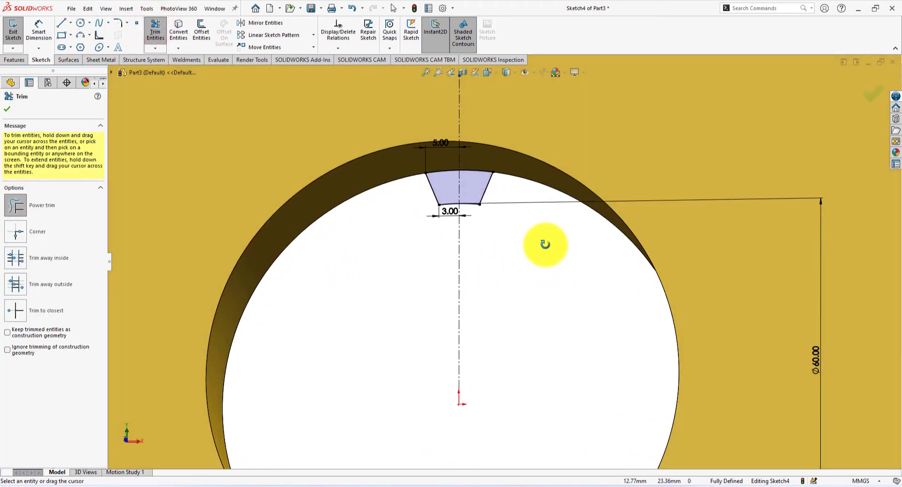
- Extrude the tooth profile 25 mm blind through the gear's thickness, merged with the body
left_click(16, 59)
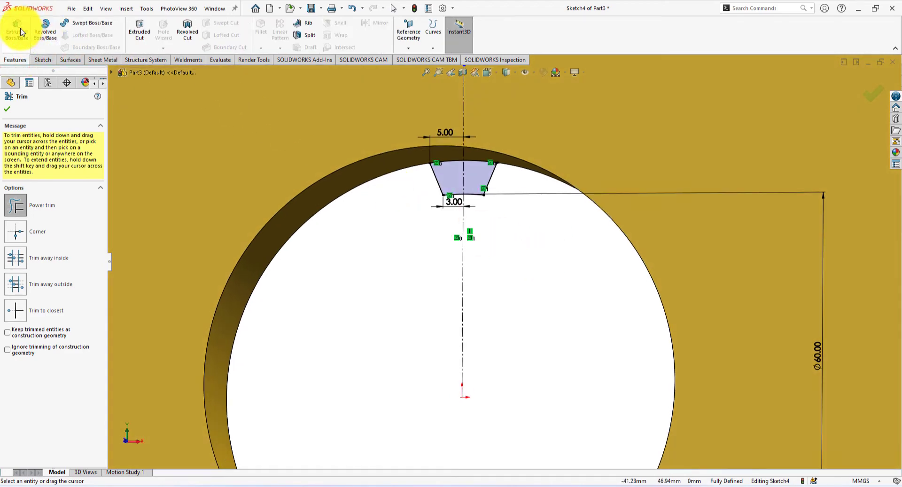
left_click(17, 30)
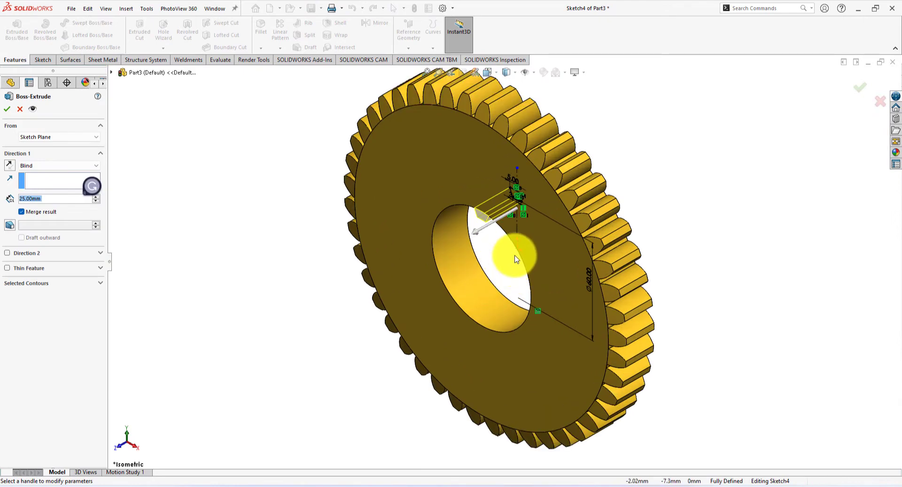
scroll(512, 249, "down", 5)
middle_click_drag(471, 262, 445, 165)
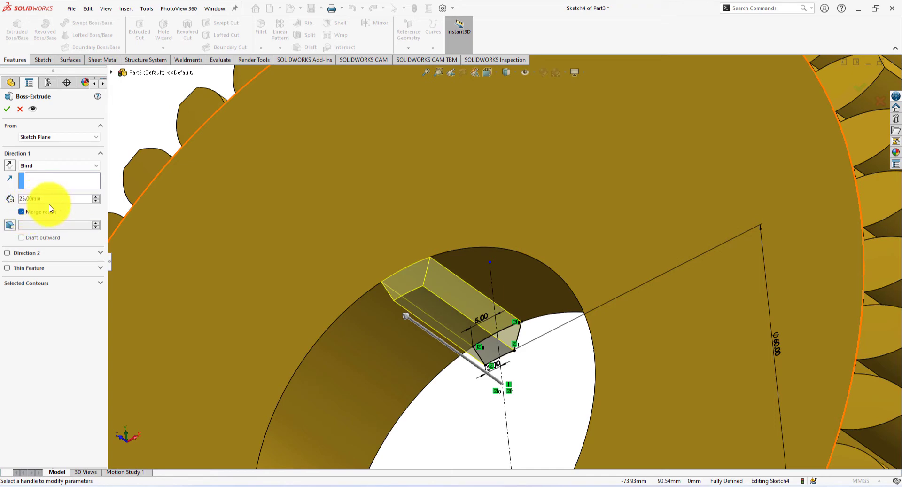
left_click(6, 110)
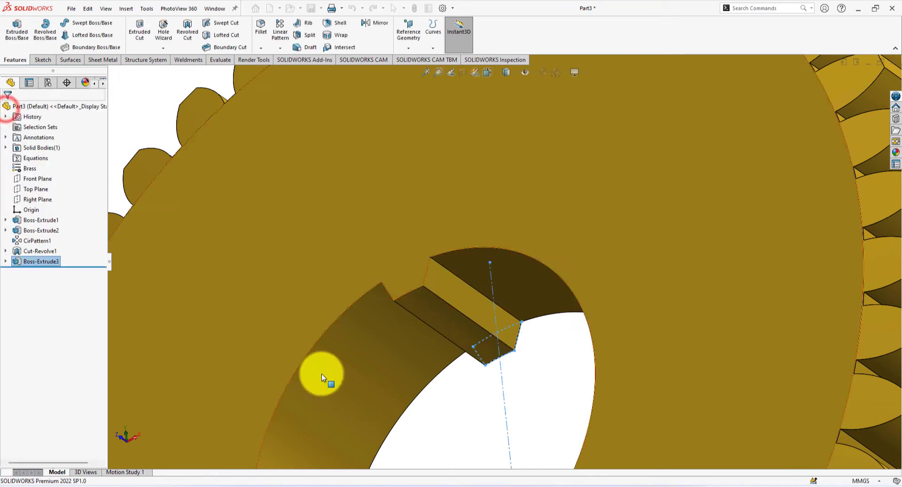
left_click(536, 399)
- Chamfer the front and back end edges of the bore tooth's inner face 0.5 mm at 45 degrees
scroll(487, 409, "down", 3)
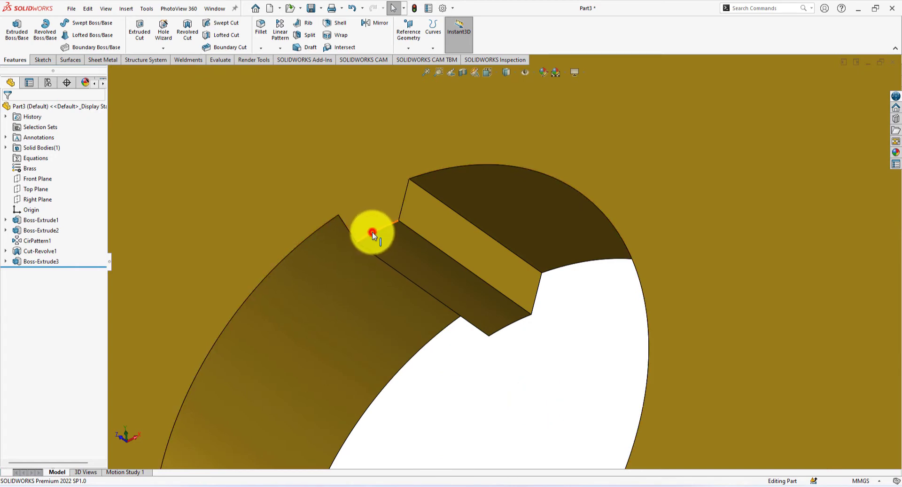
left_click(372, 233)
left_click(471, 205)
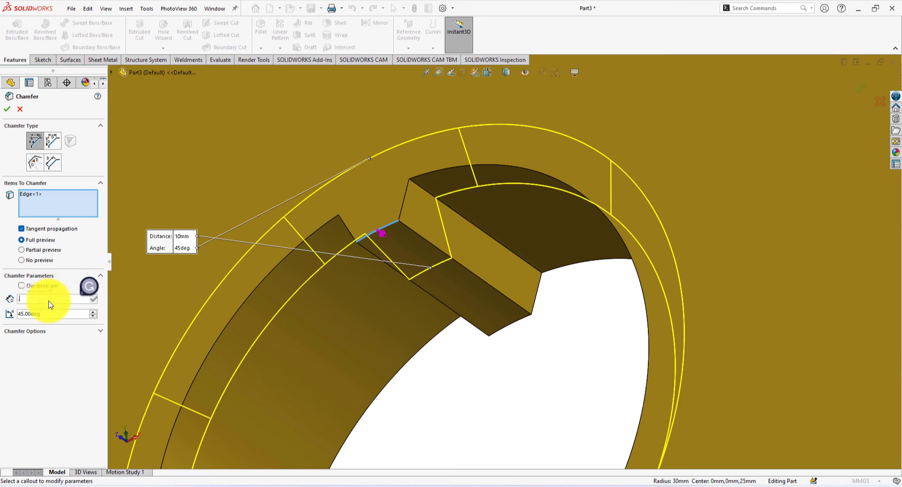
key("Return")
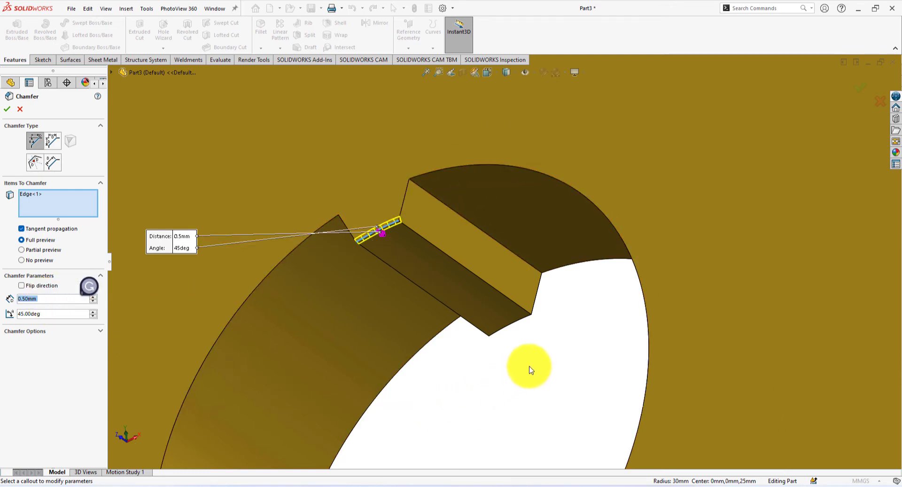
scroll(517, 343, "down", 2)
left_click(501, 297)
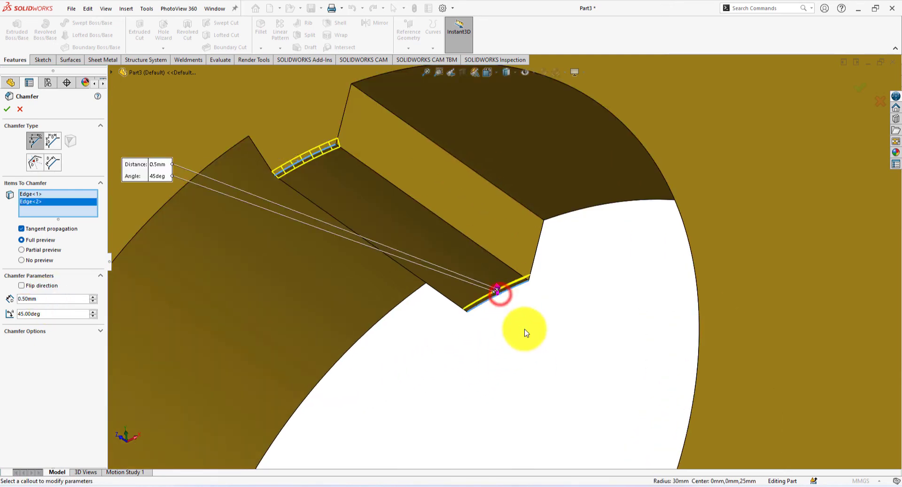
middle_click_drag(524, 332, 604, 353)
middle_click_drag(505, 341, 227, 264)
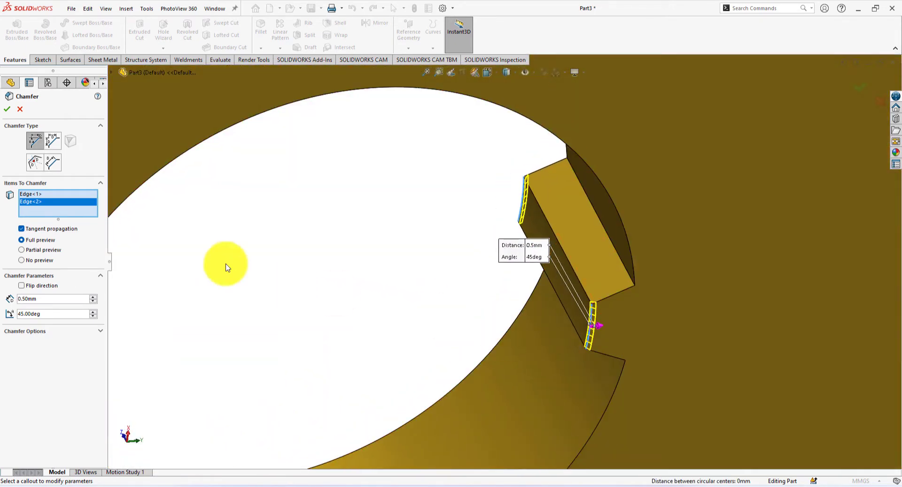
left_click(7, 110)
- Circular-pattern the bore tooth extrusion and its chamfer around the bore face with 10 equally spaced instances over 360 degrees
key("space")
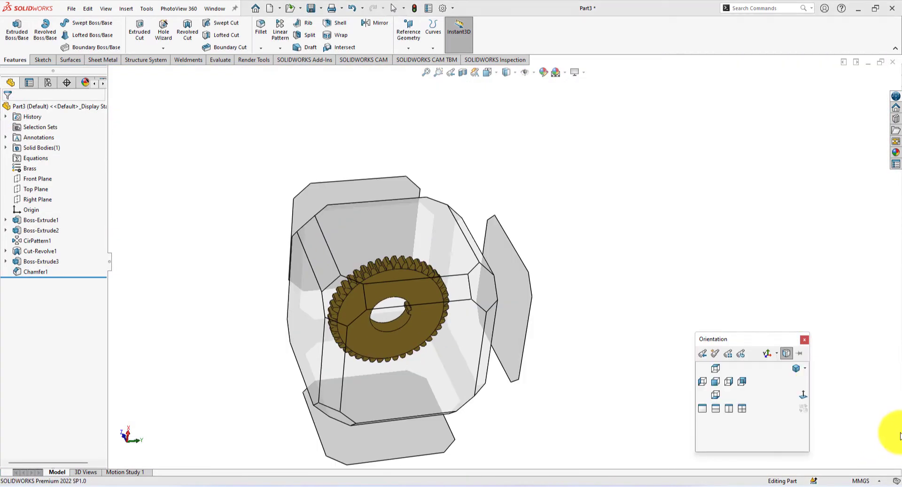
left_click(794, 368)
left_click(742, 383)
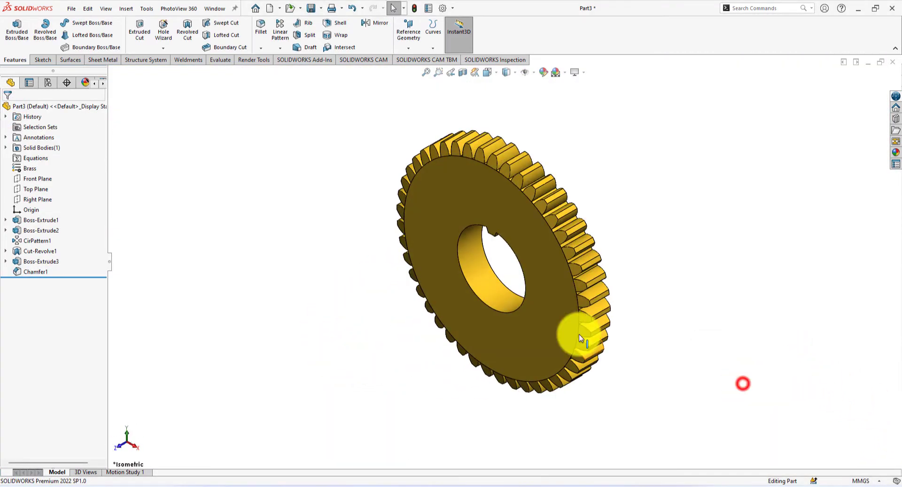
left_click(281, 49)
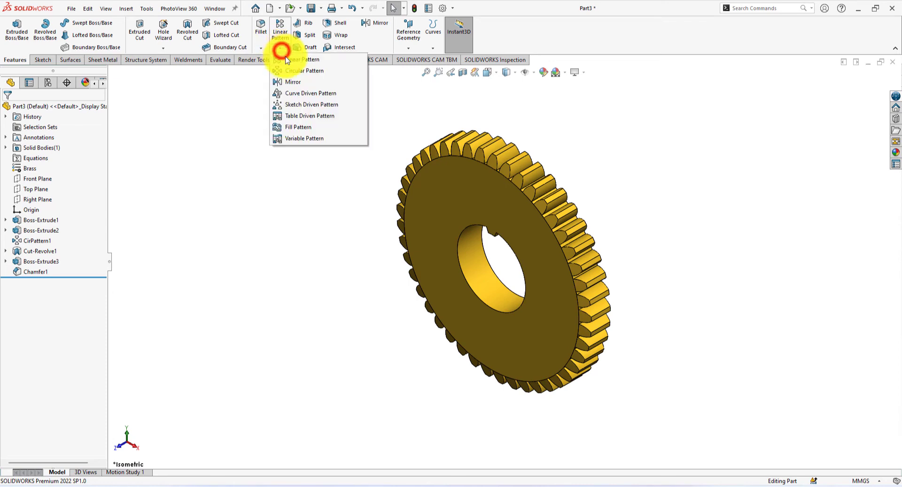
left_click(282, 70)
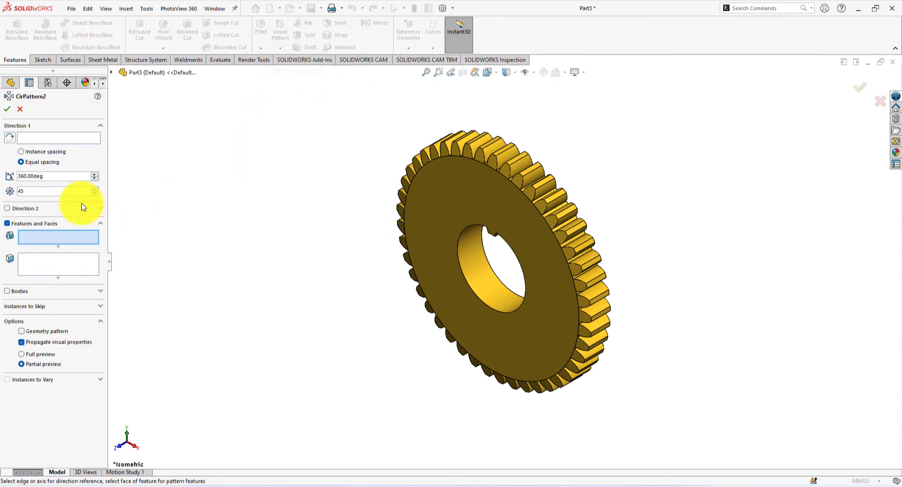
left_click(42, 137)
left_click(487, 286)
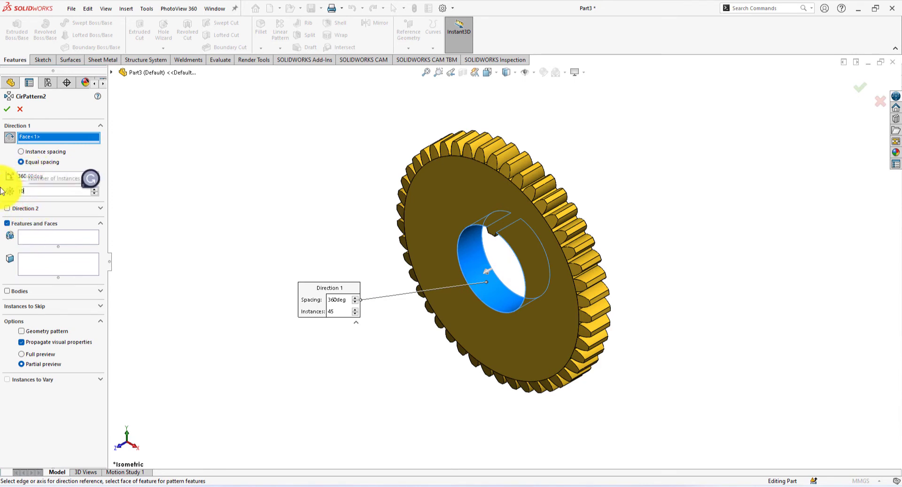
left_click(41, 238)
left_click(112, 72)
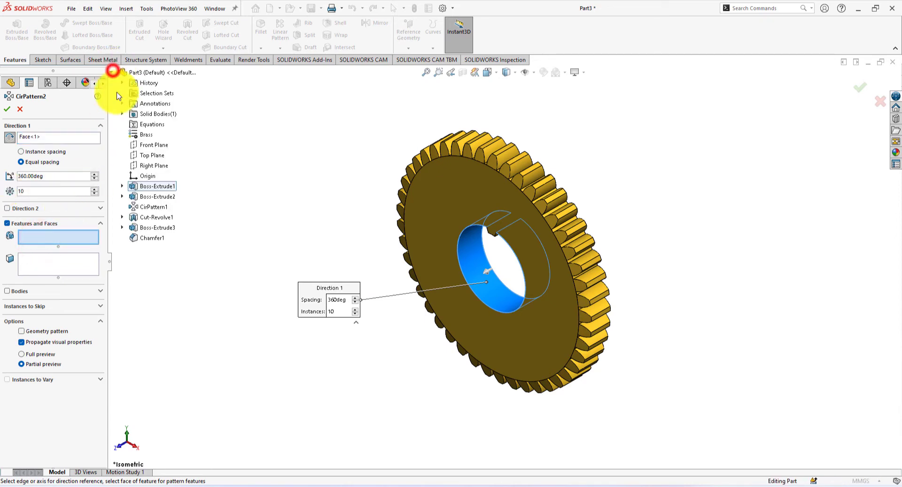
left_click(145, 230)
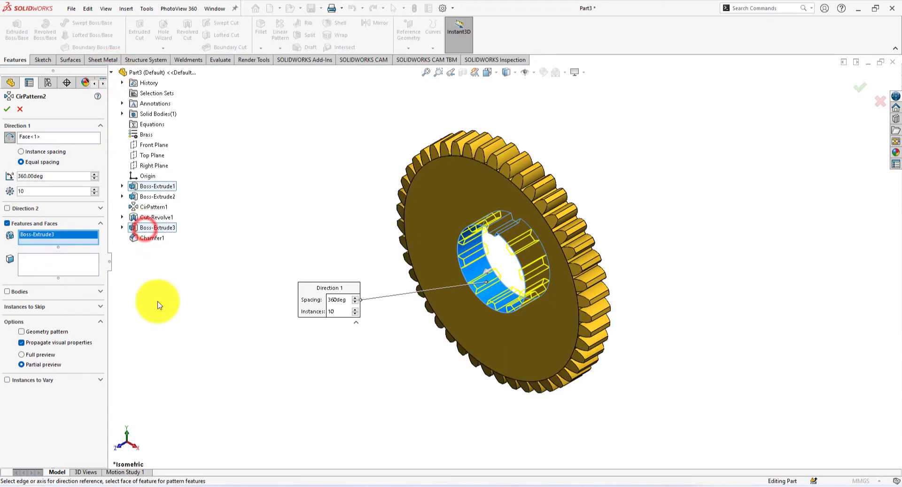
left_click(149, 239)
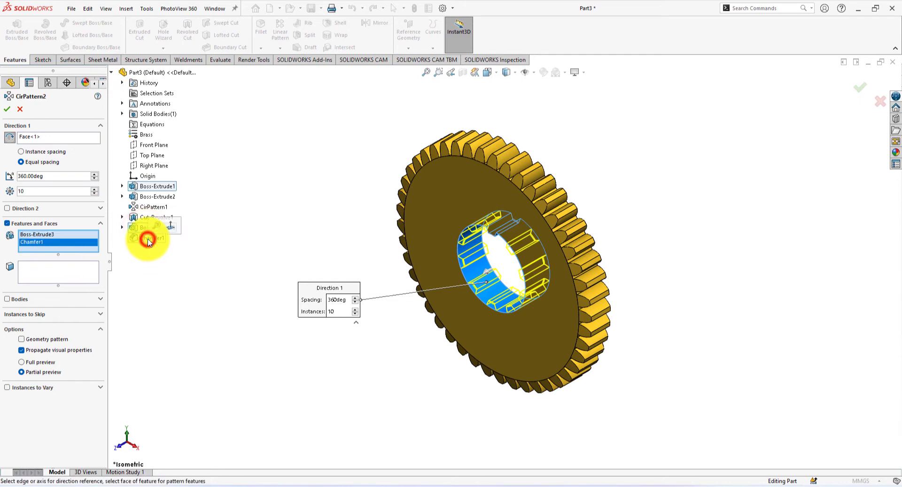
left_click(5, 110)
left_click(307, 360)
- Inspect the patterned bore teeth and their chamfers from both sides of the gear, then return to the isometric view
scroll(338, 358, "down", 3)
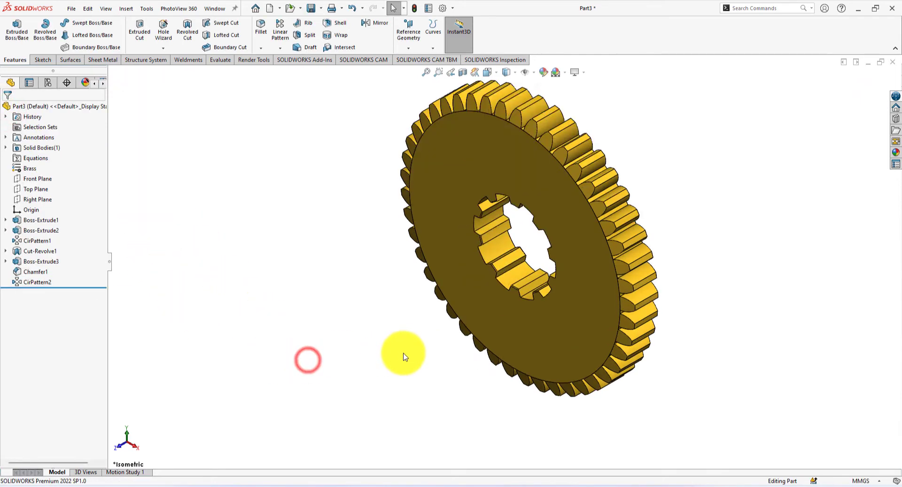
middle_click_drag(630, 230, 633, 62)
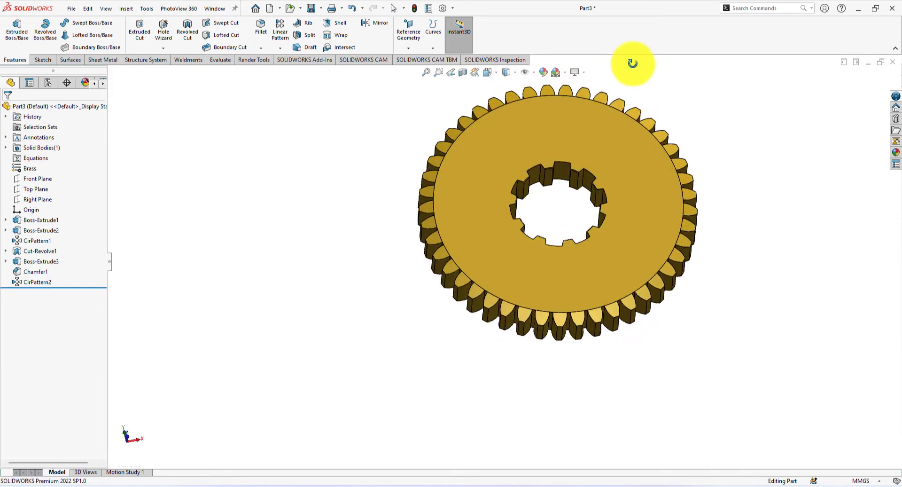
scroll(538, 206, "down", 3)
scroll(447, 322, "down", 5)
middle_click_drag(518, 288, 468, 381)
scroll(473, 379, "up", 3)
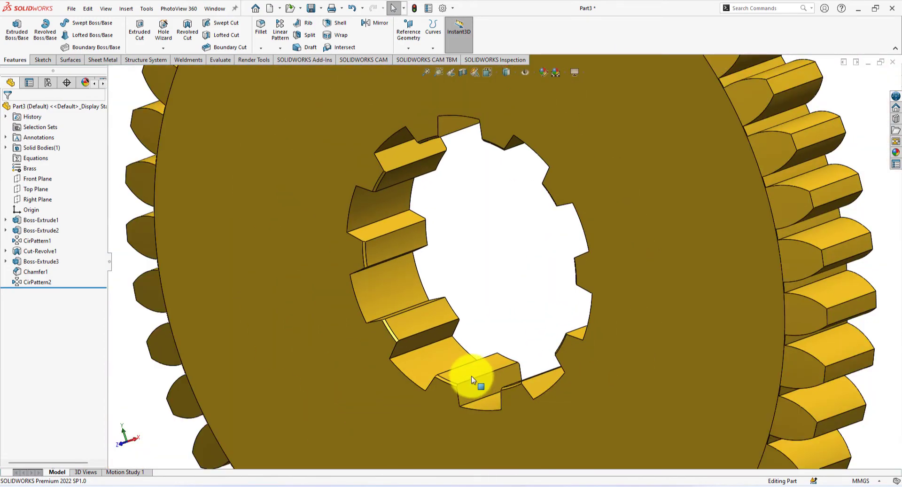
key("space")
left_click(793, 369)
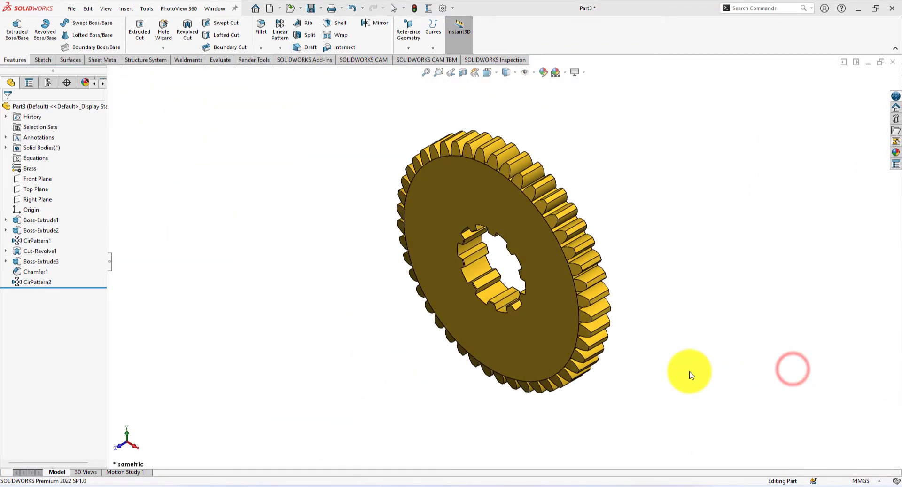
- Section the gear along the Top Plane with a planar section view and keep the section displayed
left_click(693, 374)
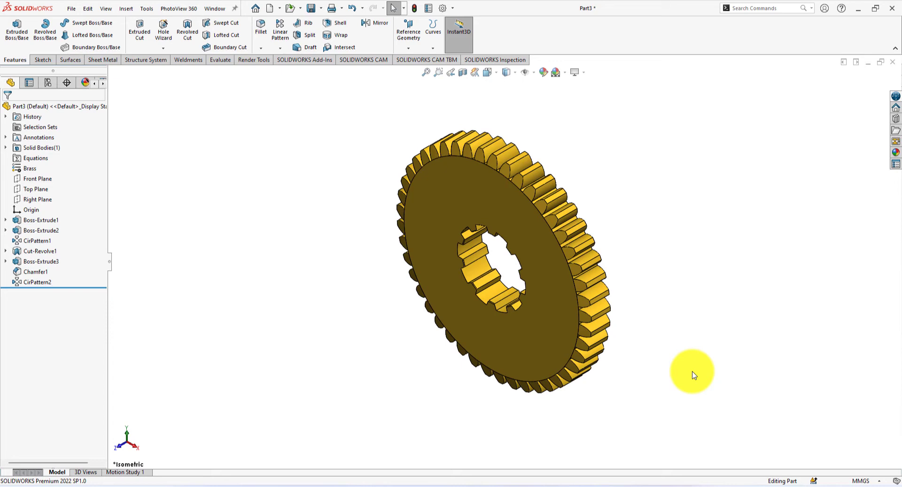
middle_click_drag(714, 237, 658, 235)
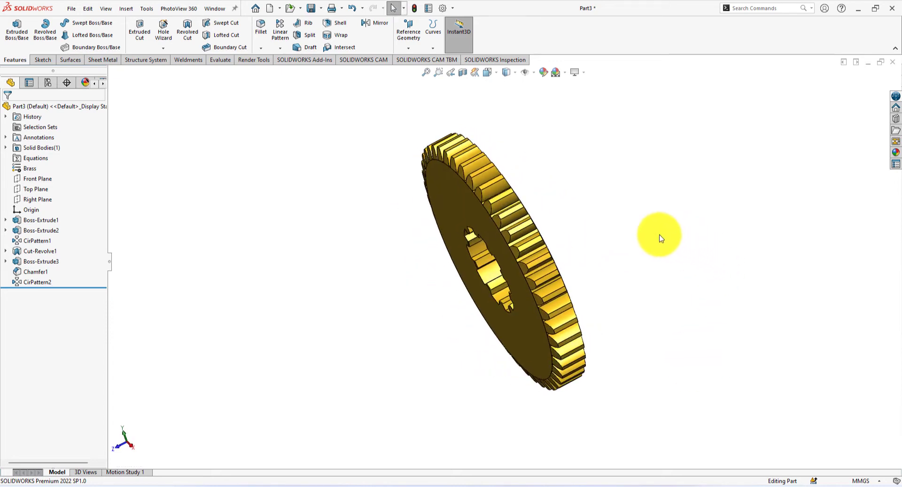
left_click(463, 73)
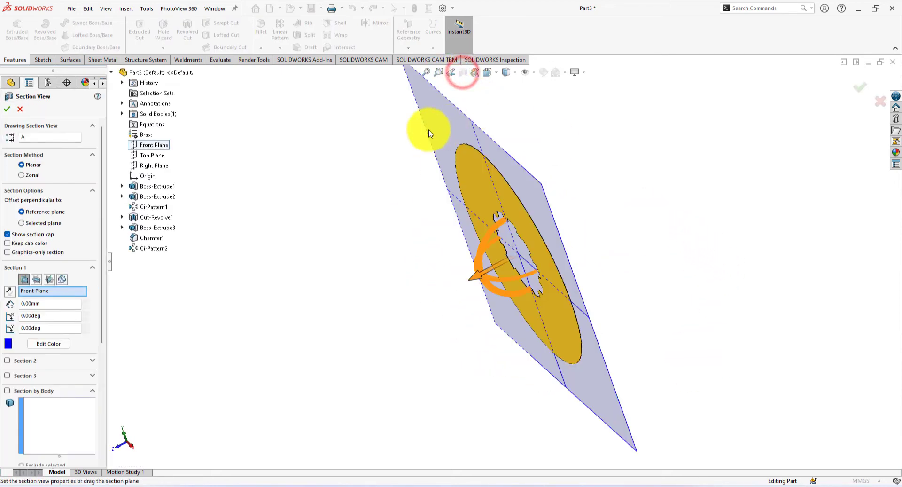
left_click(37, 279)
middle_click_drag(268, 302, 342, 361)
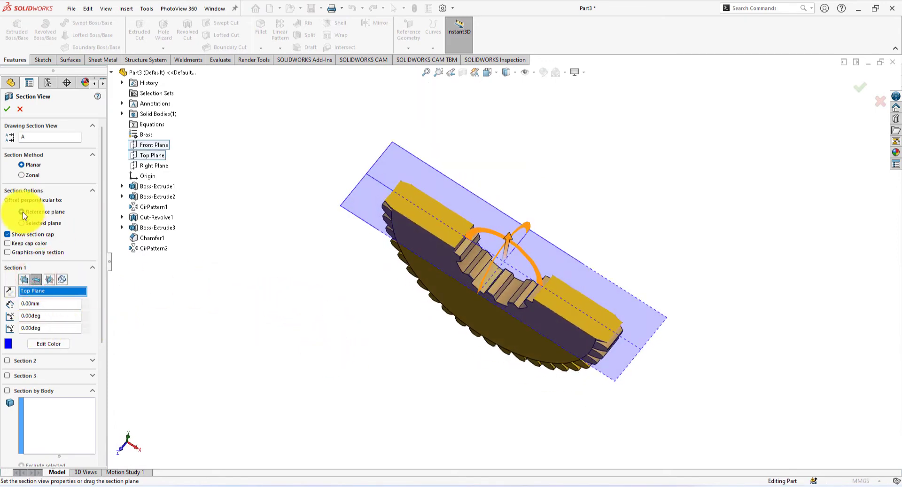
left_click(7, 110)
left_click(288, 302)
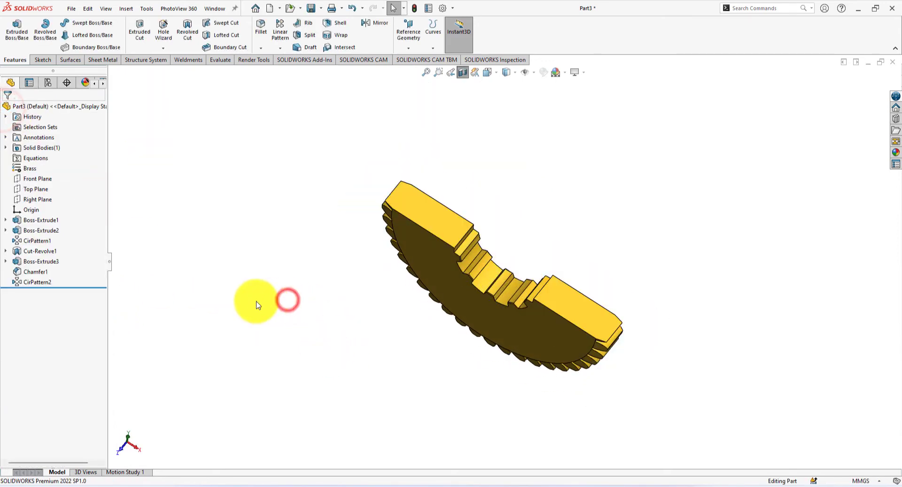
- Start a new sketch on the Top Plane and view the sectioned gear face-on
left_click(39, 191)
left_click(60, 179)
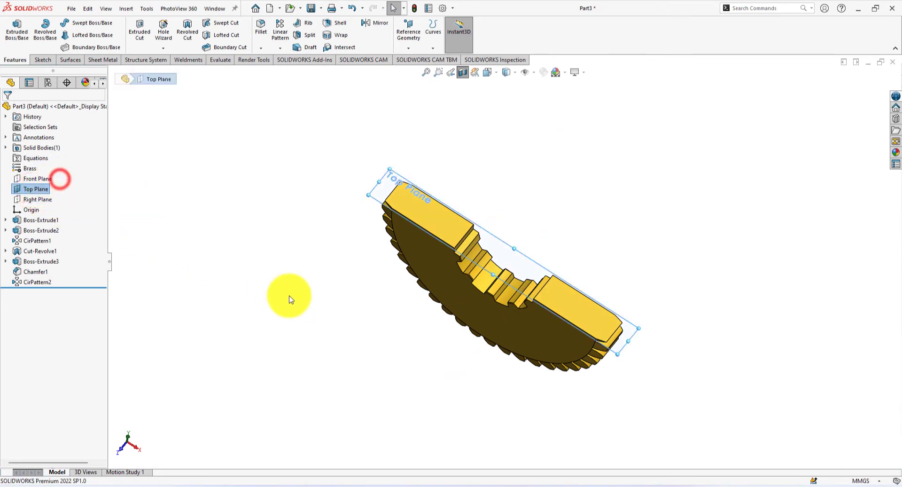
left_click(289, 299)
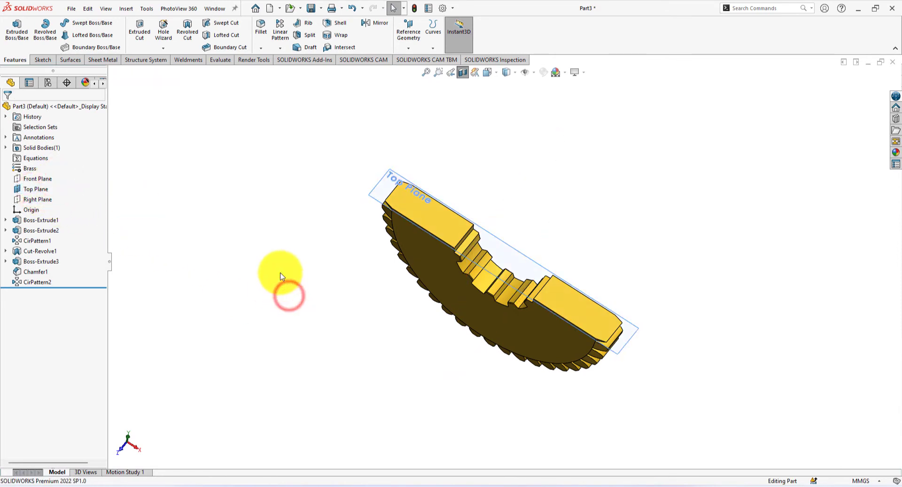
left_click(383, 195)
left_click(424, 165)
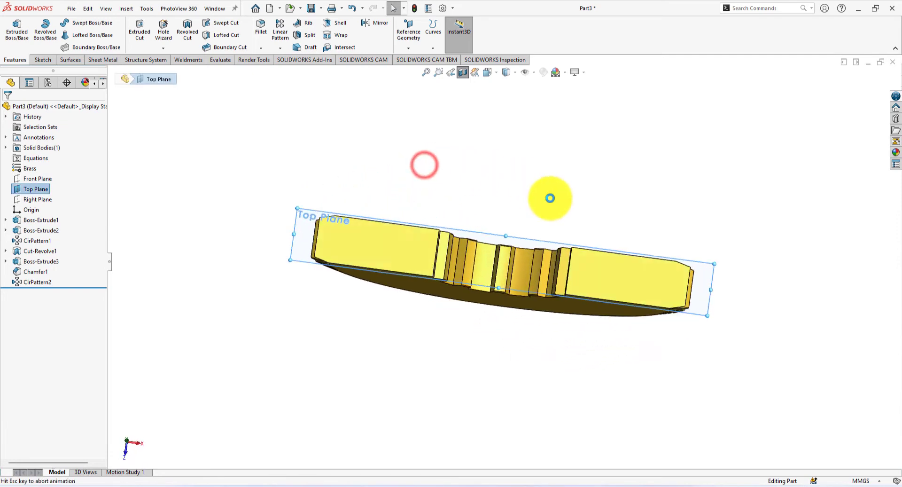
left_click(514, 363)
scroll(498, 310, "down", 2)
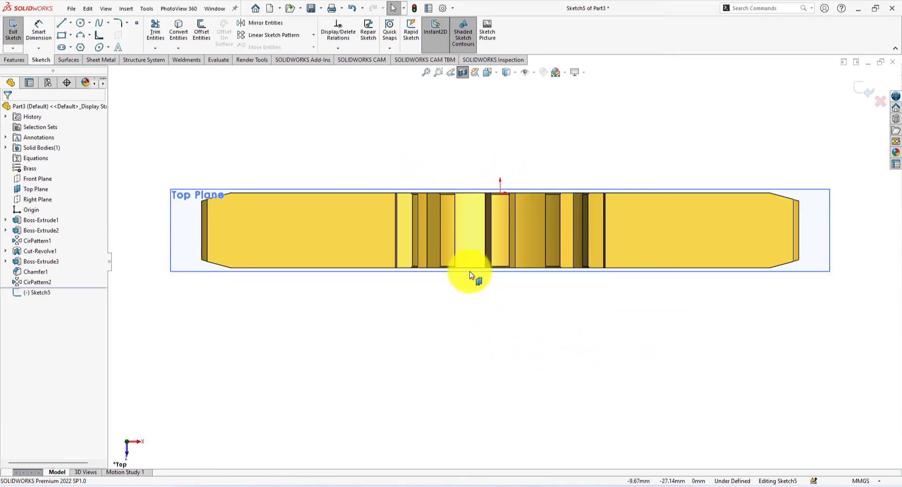
scroll(427, 273, "down", 1)
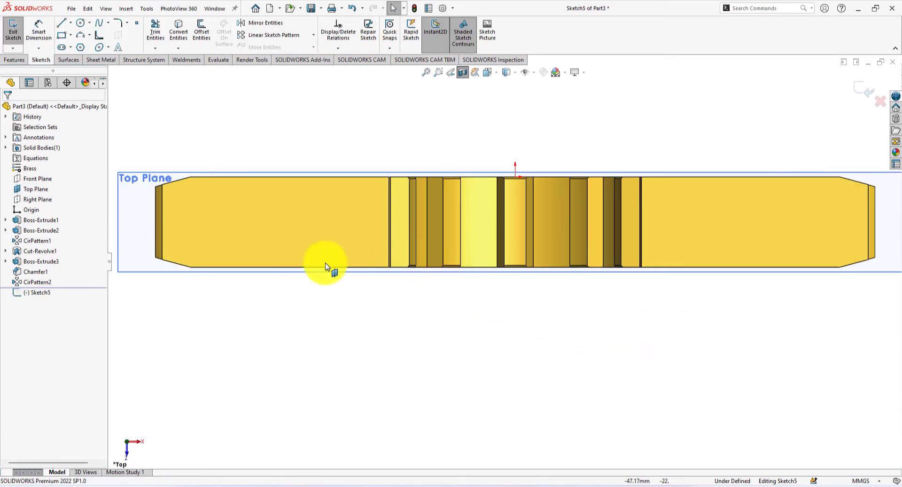
- Sketch a closed four-sided line profile with an about 33 mm base on the gear's front face edge, between the outer teeth and the bore
left_click(61, 23)
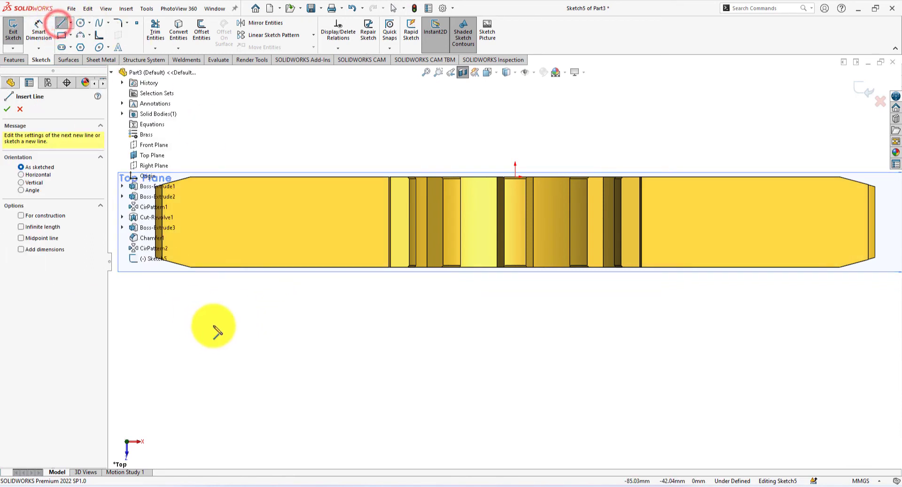
left_click(211, 267)
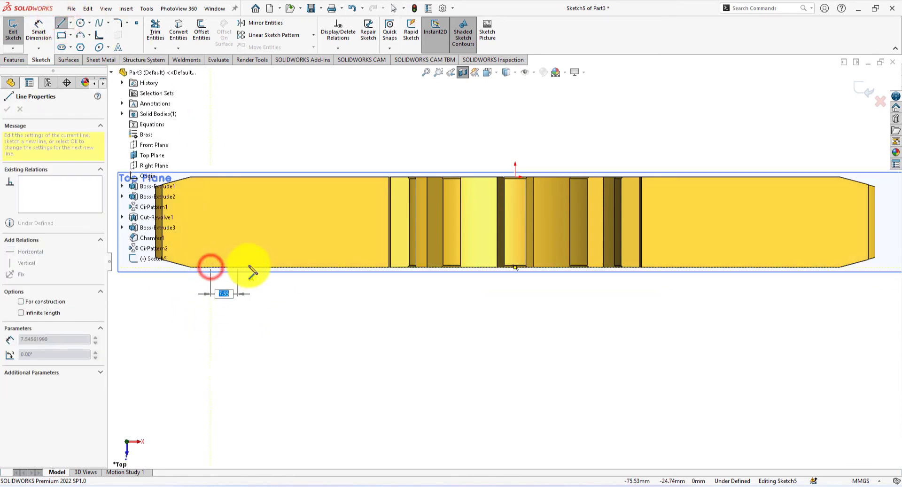
left_click(331, 267)
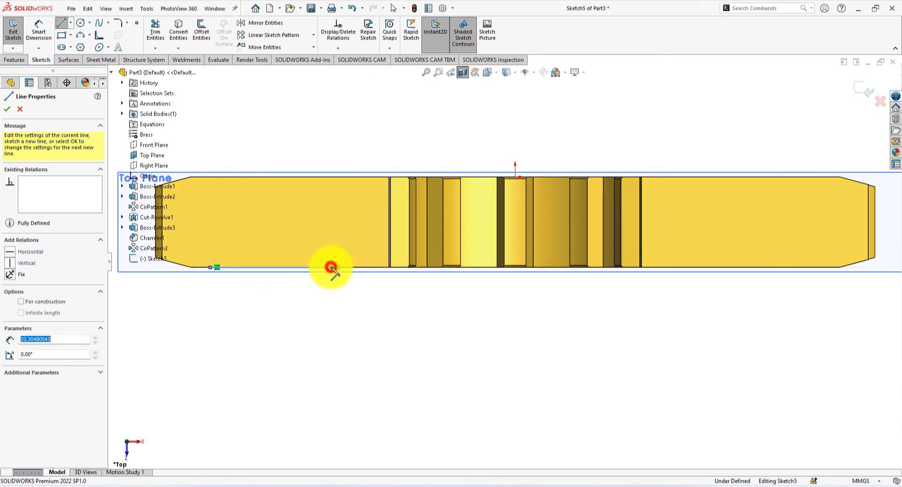
left_click(311, 233)
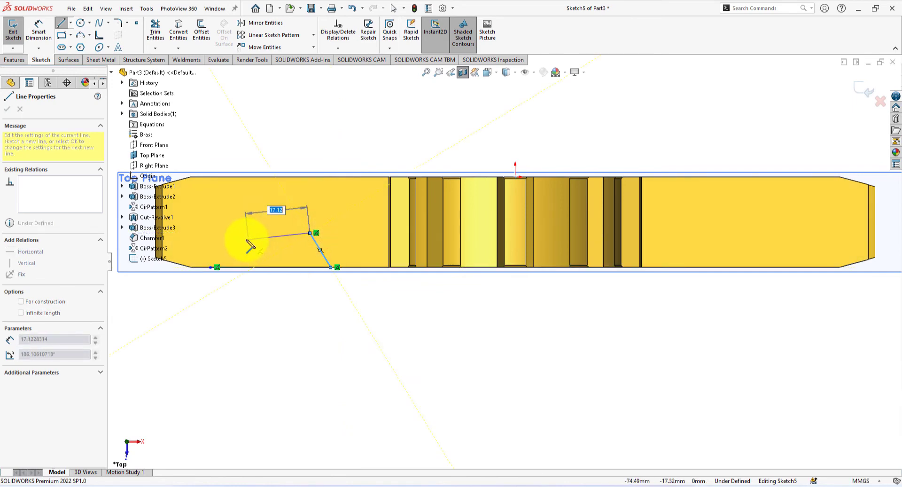
left_click(234, 238)
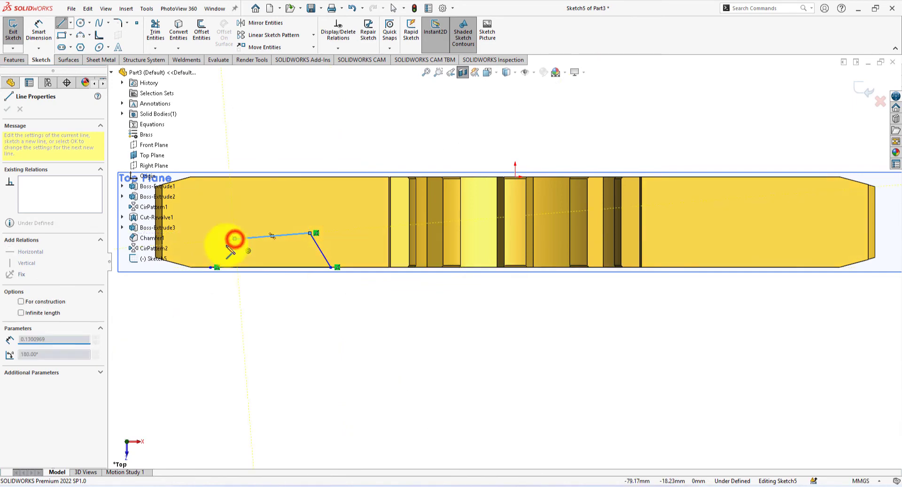
left_click(216, 267)
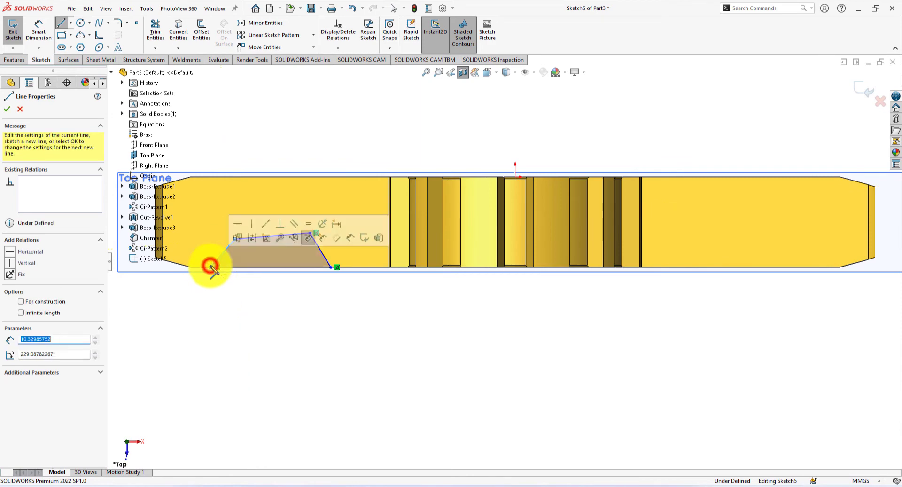
right_click(282, 312)
left_click(297, 320)
- Display the temporary axes for dimensioning the profile from the gear's center axis
scroll(216, 312, "down", 3)
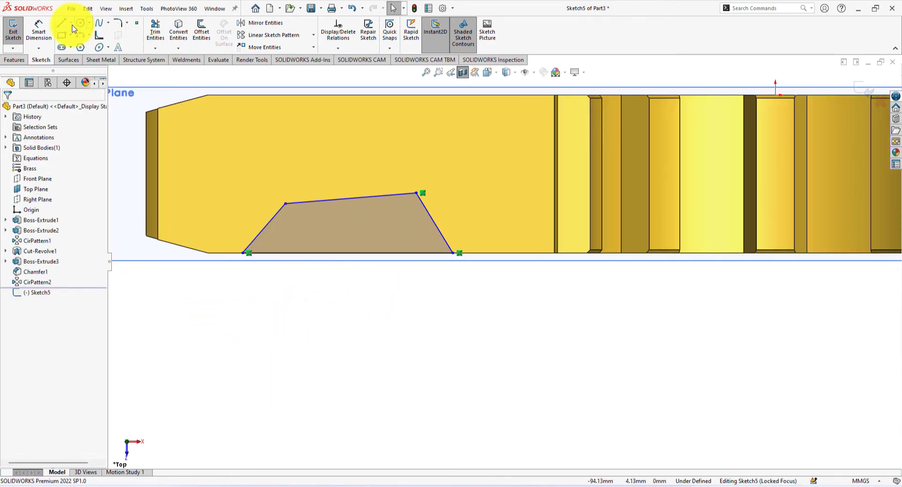
left_click(38, 27)
scroll(735, 276, "up", 3)
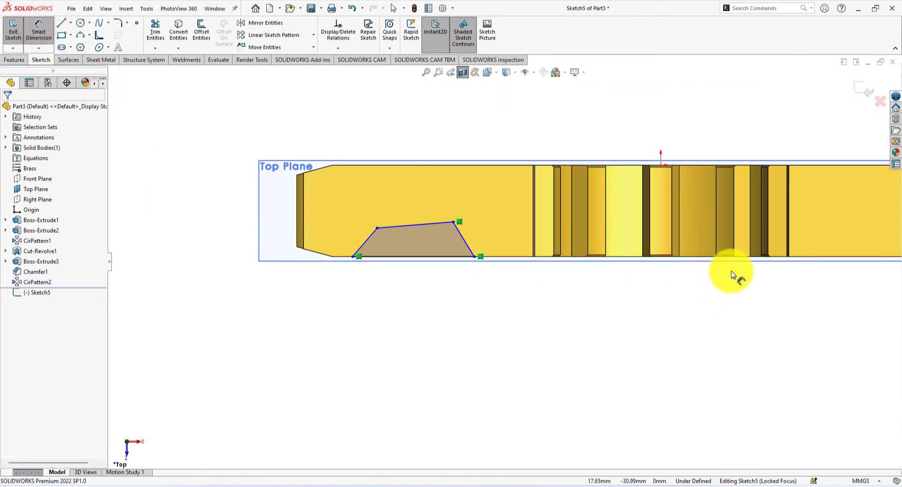
scroll(657, 214, "down", 1)
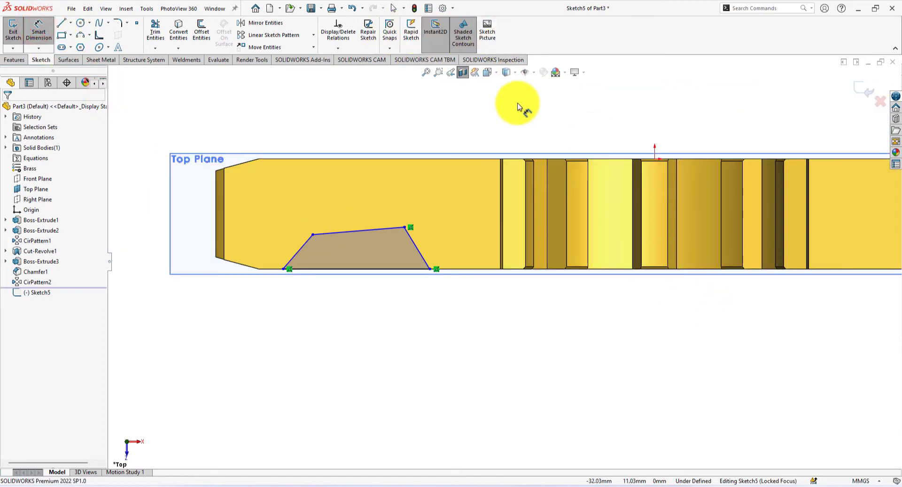
left_click(535, 72)
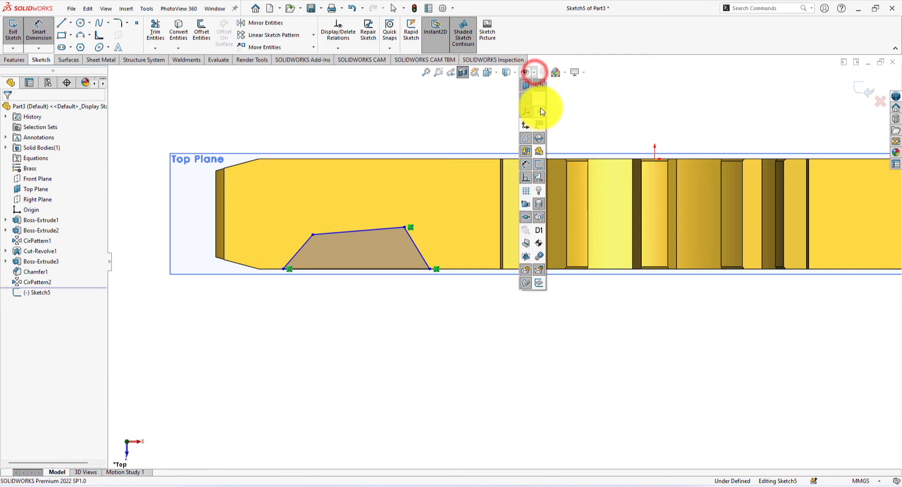
left_click(539, 98)
left_click(671, 315)
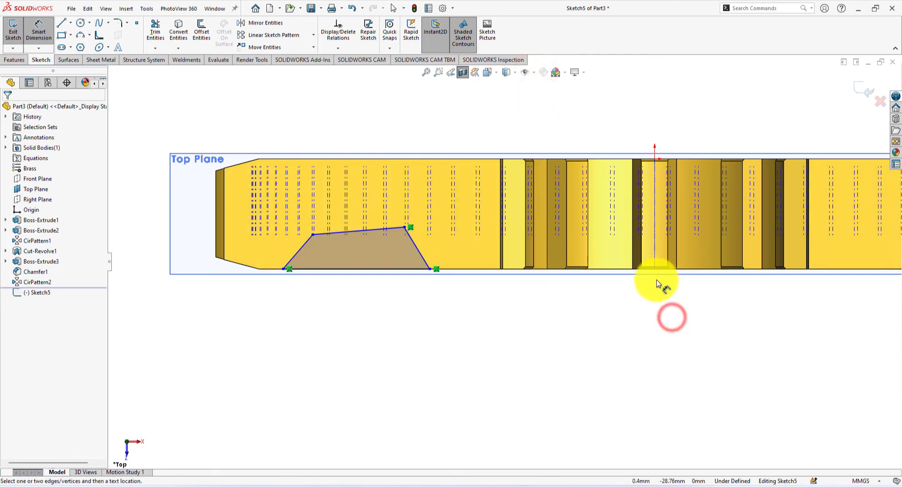
- Dimension the profile's inner base corner 45 mm from the gear's center axis and hide the temporary axes
left_click(653, 257)
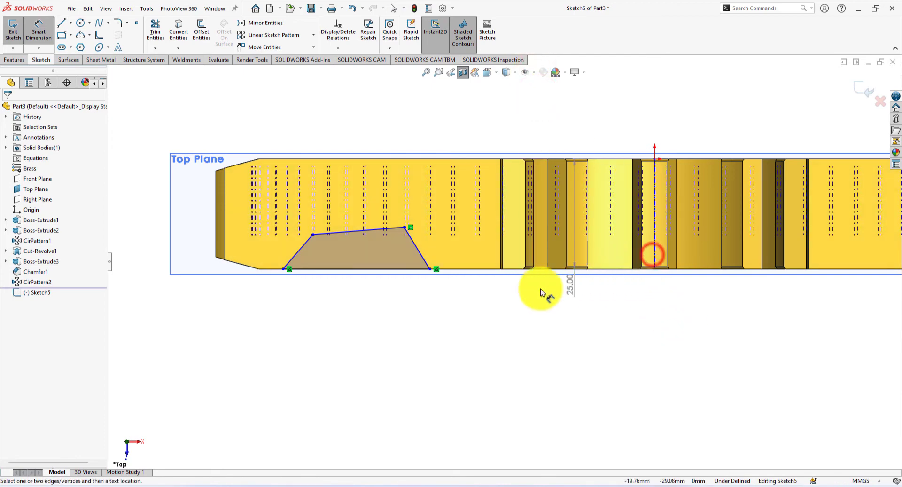
left_click(430, 268)
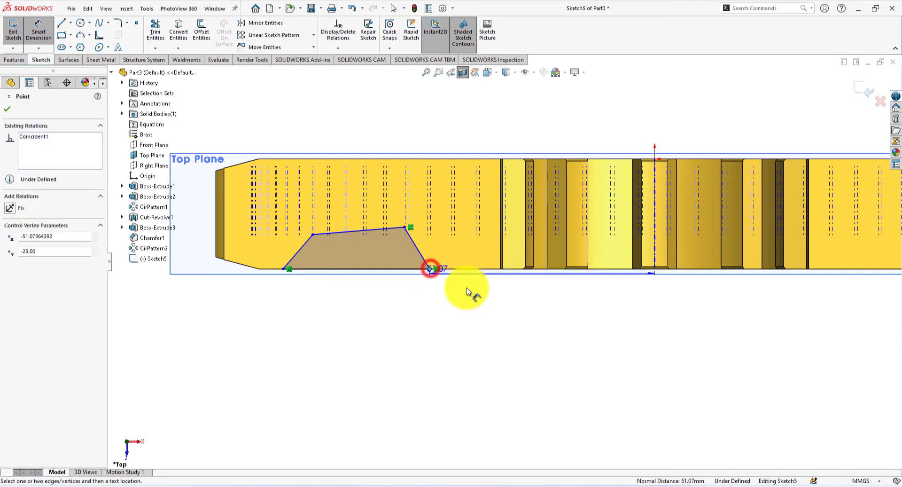
left_click(514, 300)
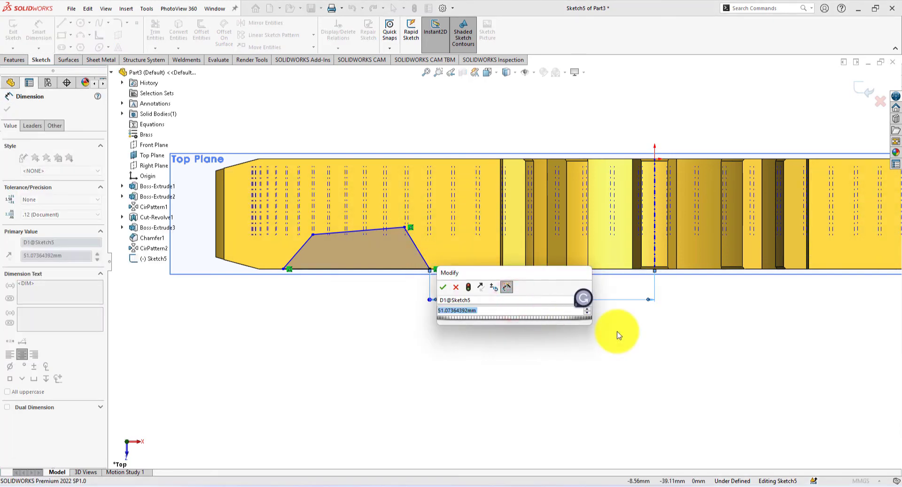
type("45")
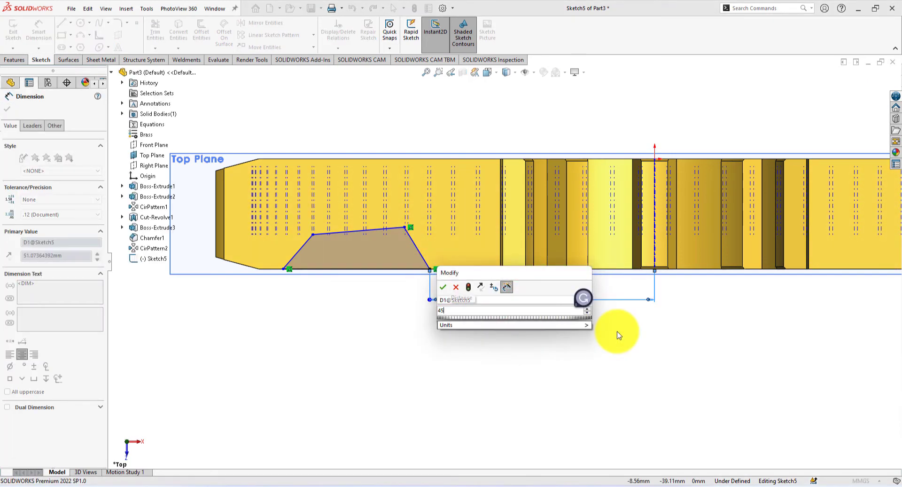
key("Return")
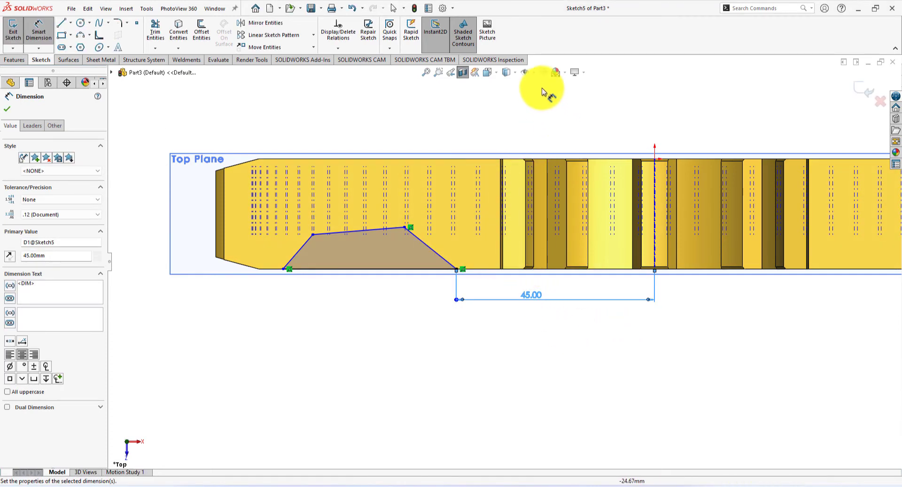
left_click(535, 73)
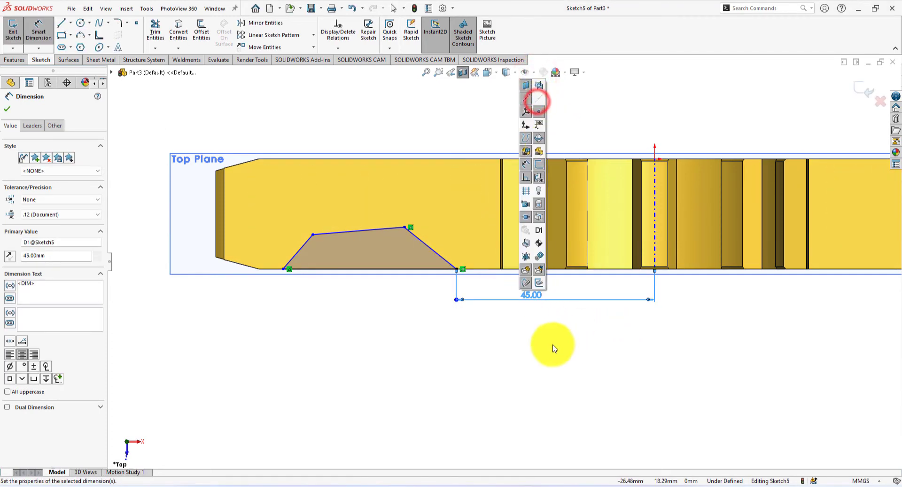
left_click(530, 352)
- Dimension the angle between the profile's base and its bore-side slanted line as 75 degrees
scroll(329, 306, "down", 3)
scroll(262, 288, "down", 1)
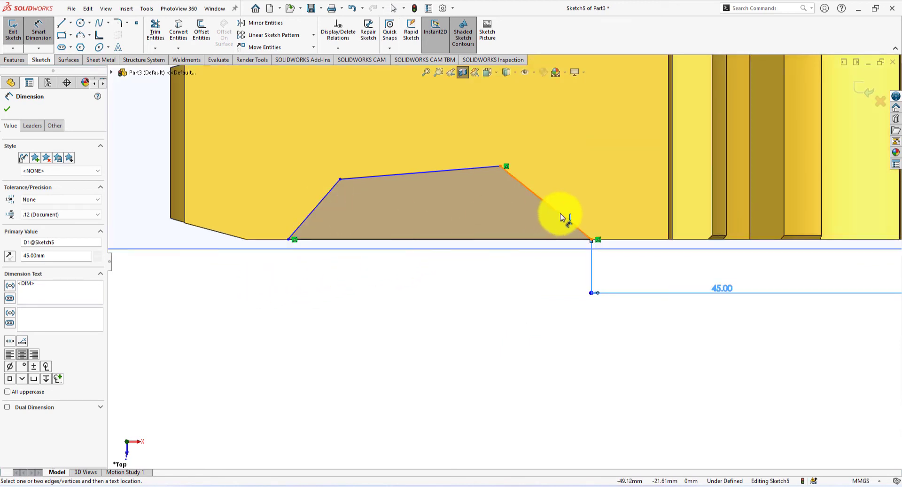
left_click_drag(560, 214, 539, 239)
left_click(539, 238)
left_click(527, 223)
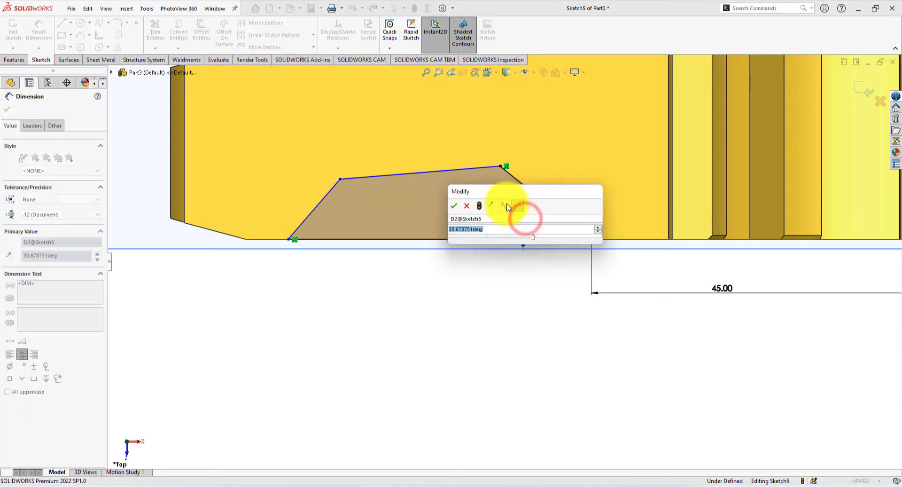
type("7")
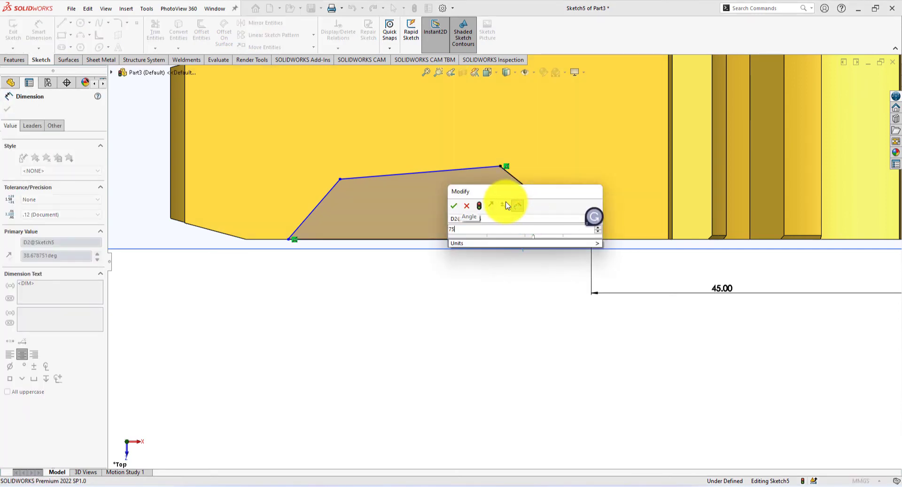
type("5")
key("Return")
- Dimension the angle between the profile's base and its outer slanted line as 60 degrees
scroll(506, 206, "up", 3)
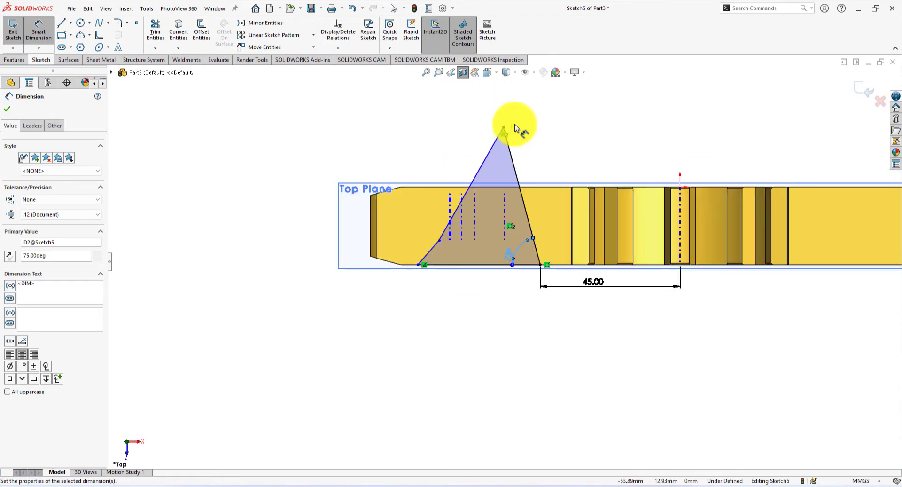
scroll(438, 252, "down", 2)
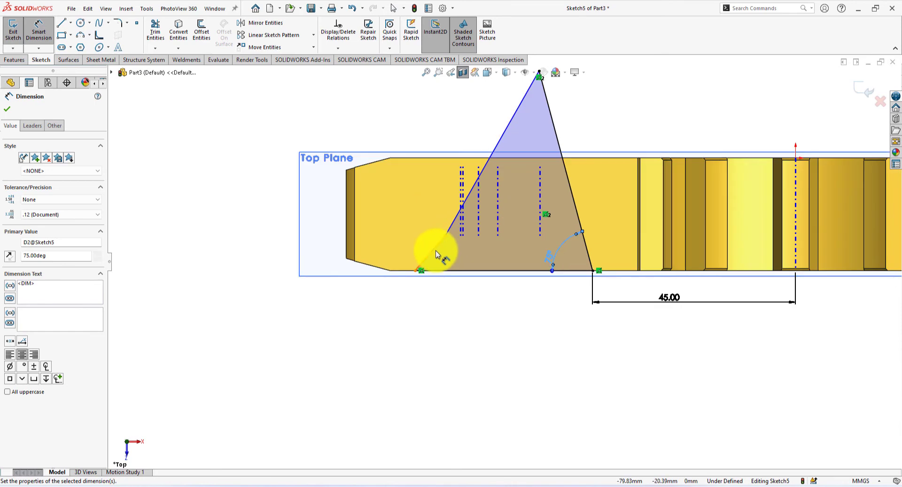
left_click(436, 252)
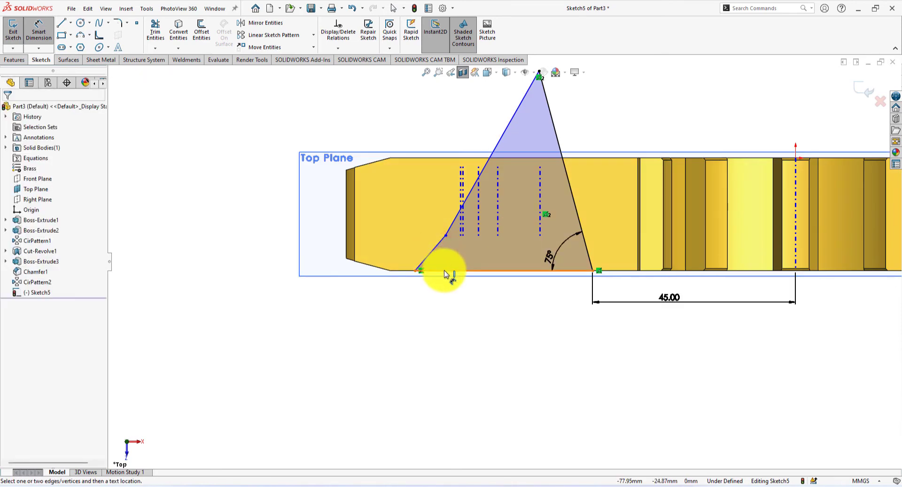
left_click(446, 271)
left_click(432, 255)
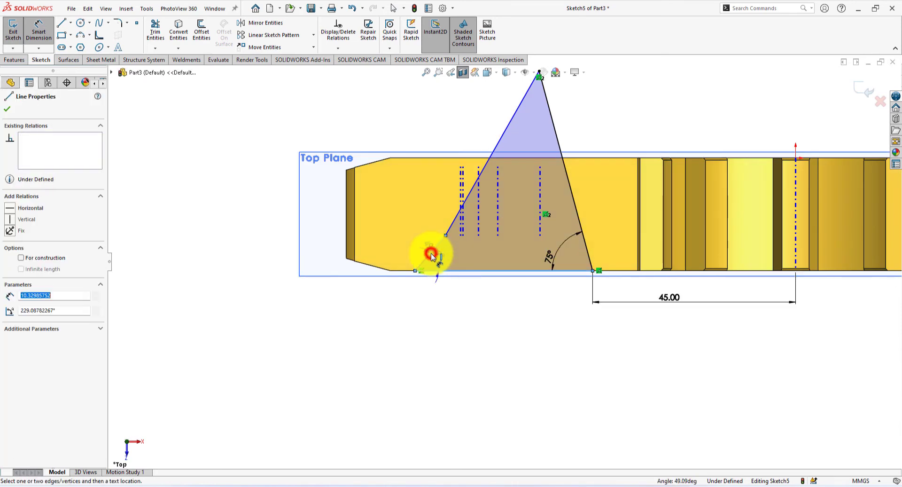
left_click(451, 259)
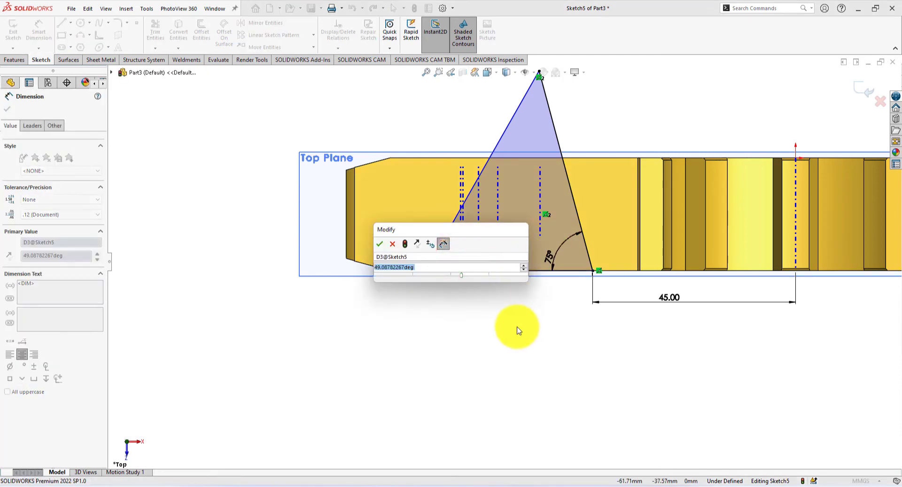
type("60")
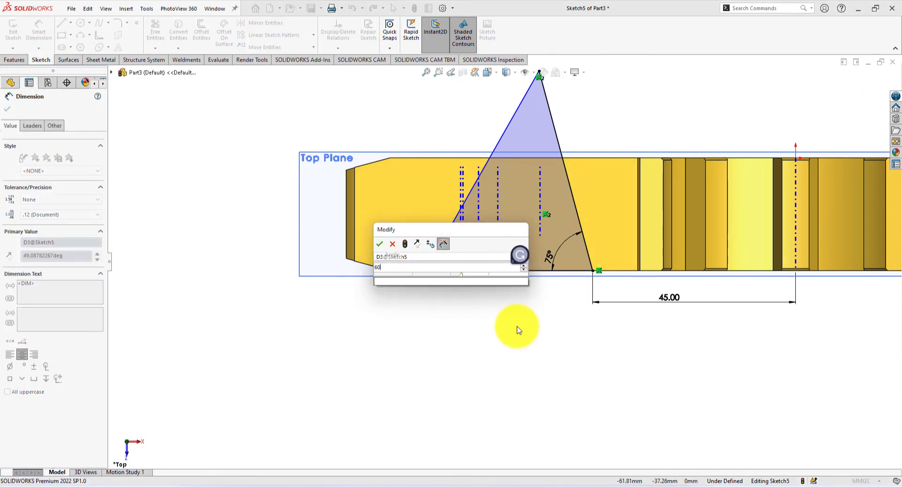
key("Return")
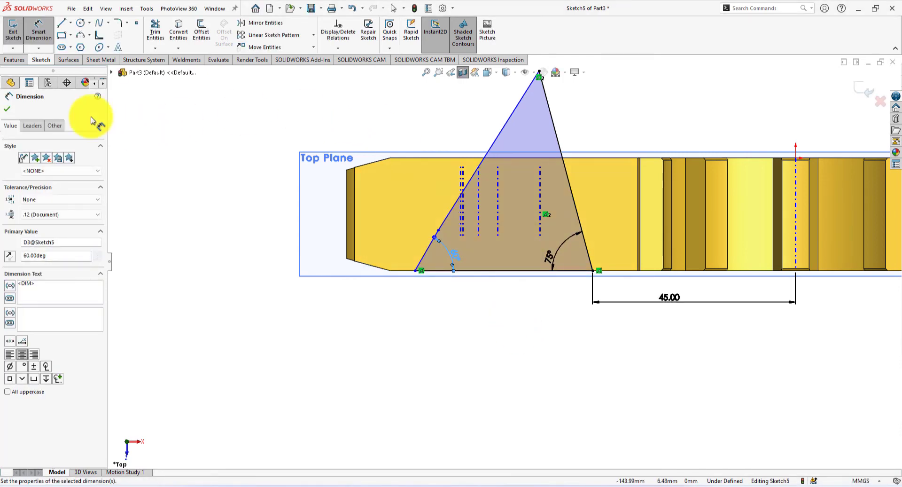
left_click(7, 108)
- Delete the coincident relation at the profile's peak corner and move that corner inside the gear section, making the bore-side line about 14.5 mm long
scroll(512, 111, "up", 3)
scroll(544, 134, "down", 2)
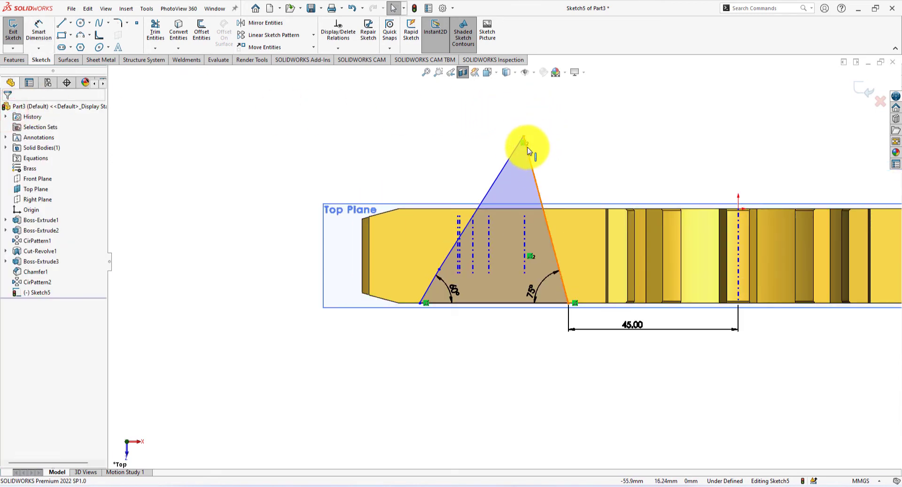
left_click(524, 138)
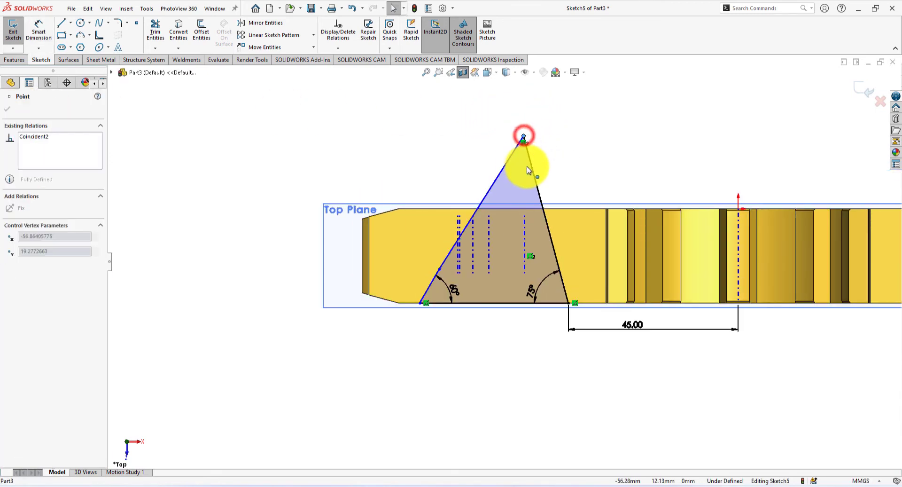
right_click(524, 144)
left_click(546, 287)
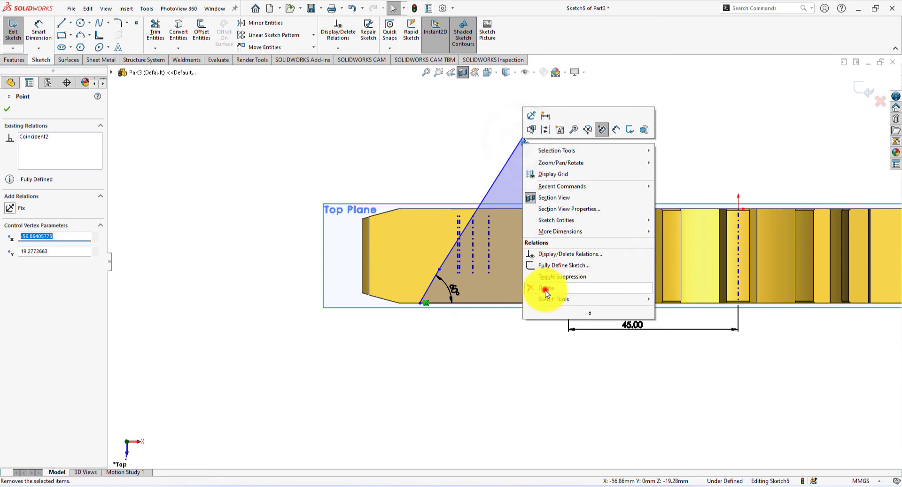
left_click(584, 159)
left_click_drag(525, 137, 528, 264)
left_click(602, 162)
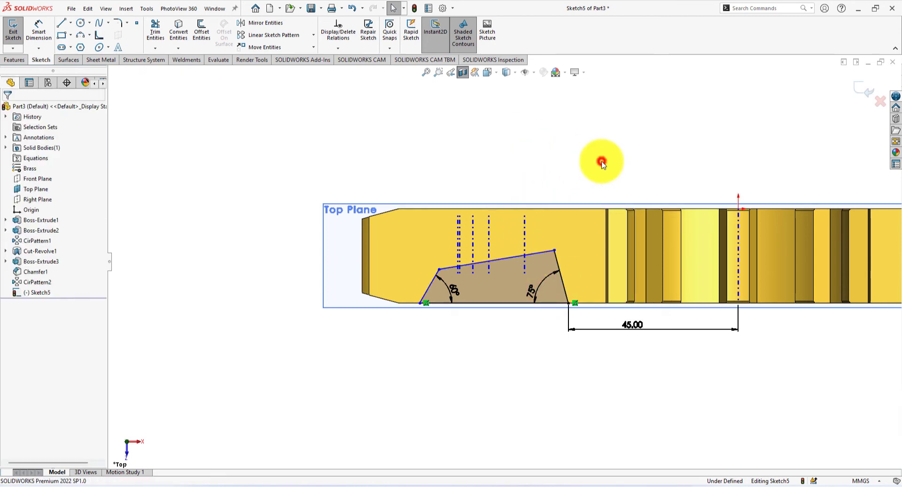
- Dimension the length of the profile's bore-side slanted line as 15 mm
scroll(603, 171, "down", 2)
scroll(519, 308, "down", 1)
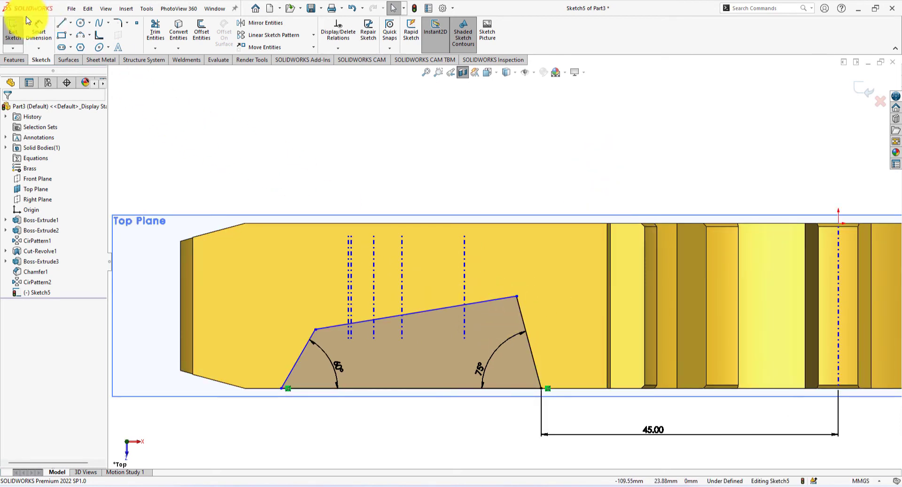
left_click(46, 33)
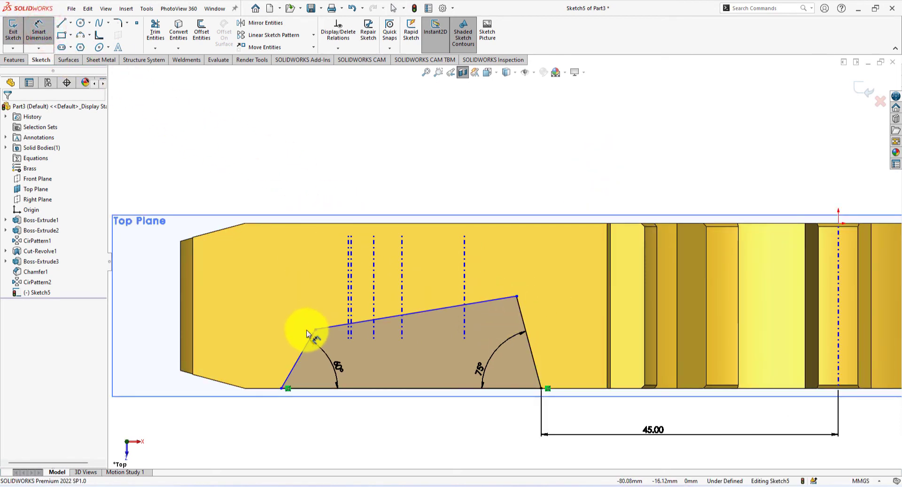
left_click(535, 362)
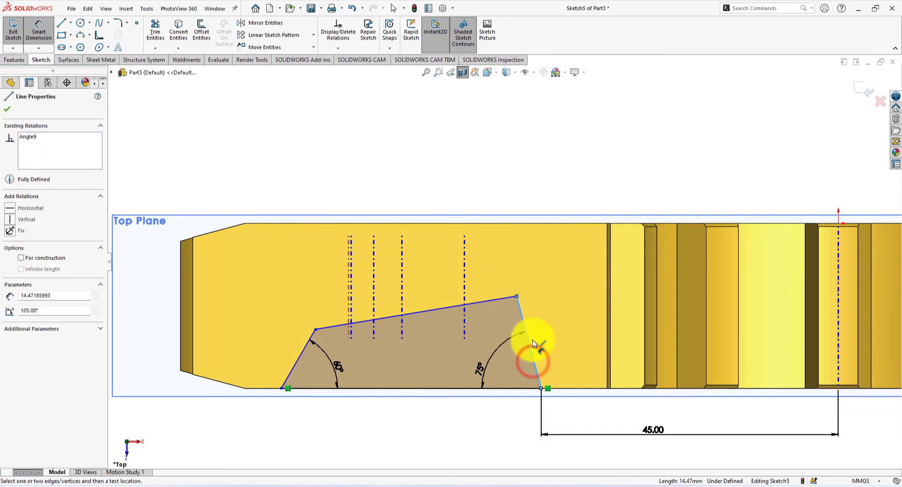
scroll(538, 342, "down", 5)
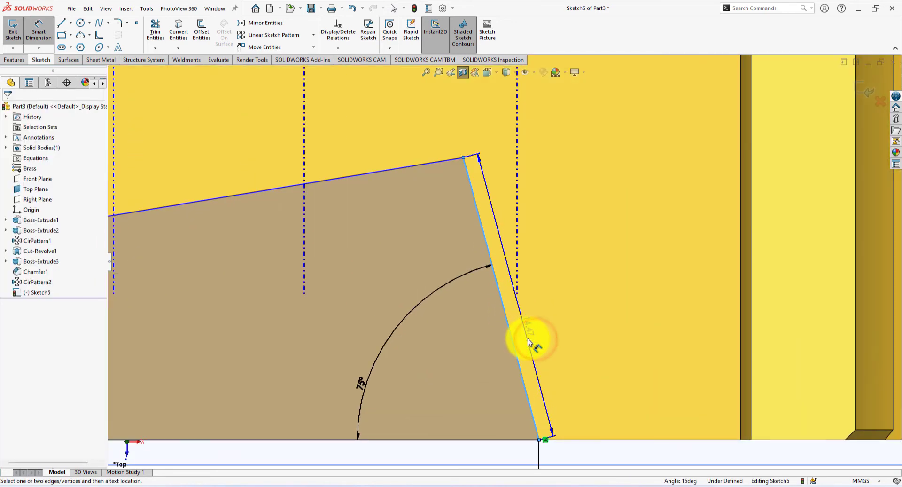
left_click(520, 336)
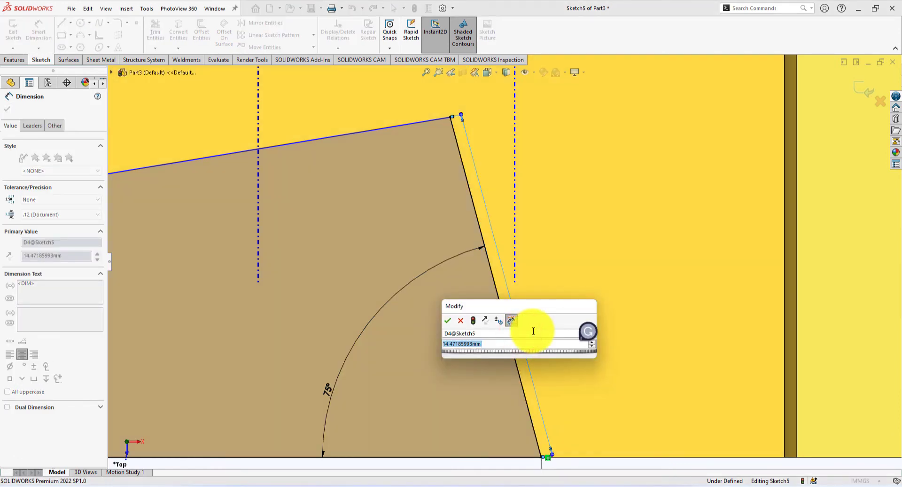
type("15")
key("Return")
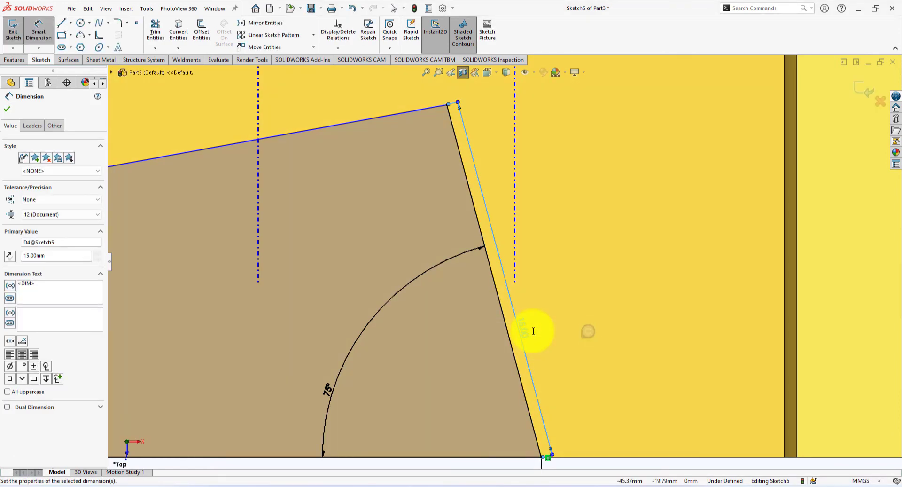
- Dimension the length of the profile's outer slanted line as 10 mm
scroll(529, 331, "up", 4)
scroll(328, 284, "down", 5)
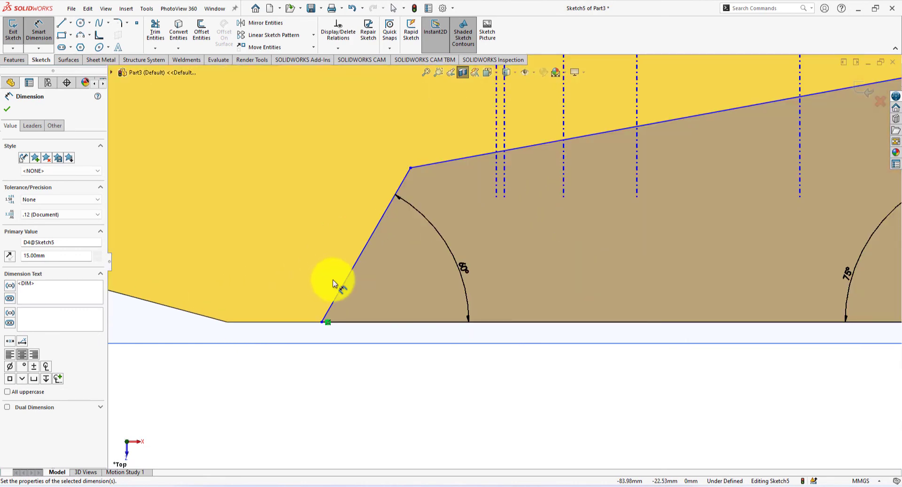
left_click(346, 280)
left_click(339, 271)
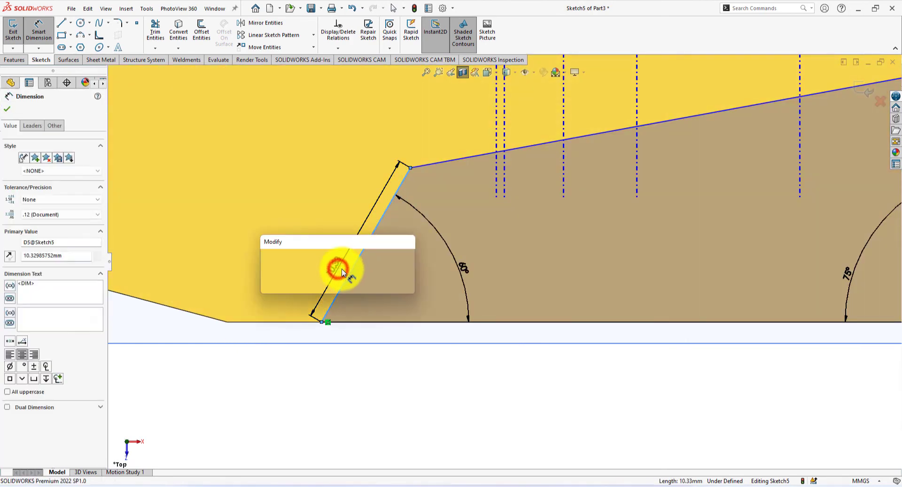
type("10")
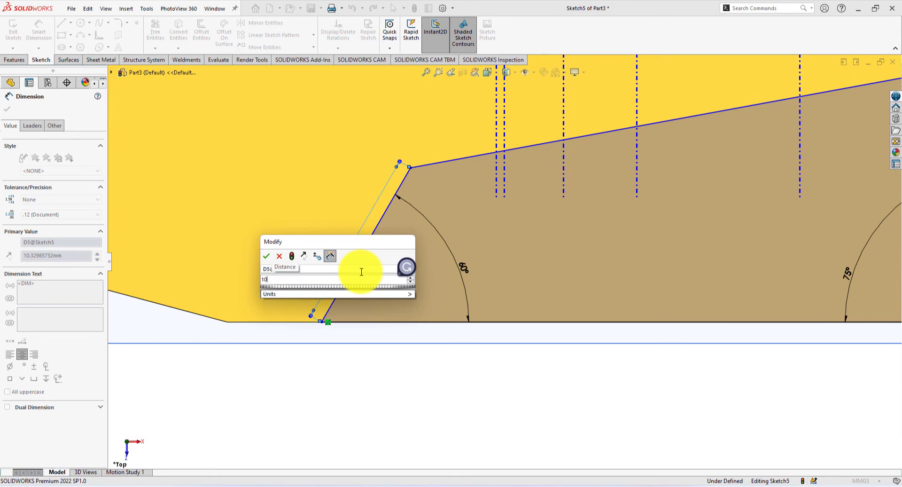
key("Return")
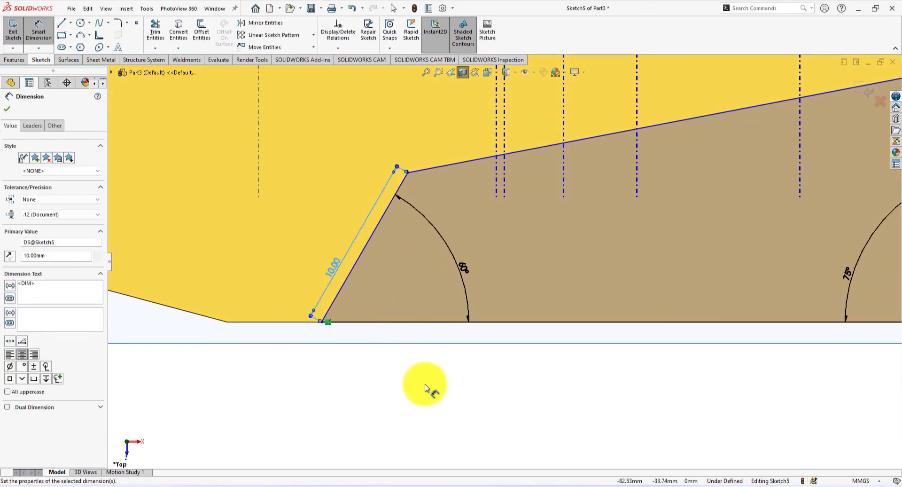
- Dimension the profile's outer base corner 6 mm from the edge where the gear's outer bevel meets the flat face
key("f")
scroll(564, 400, "up", 1)
scroll(606, 357, "down", 1)
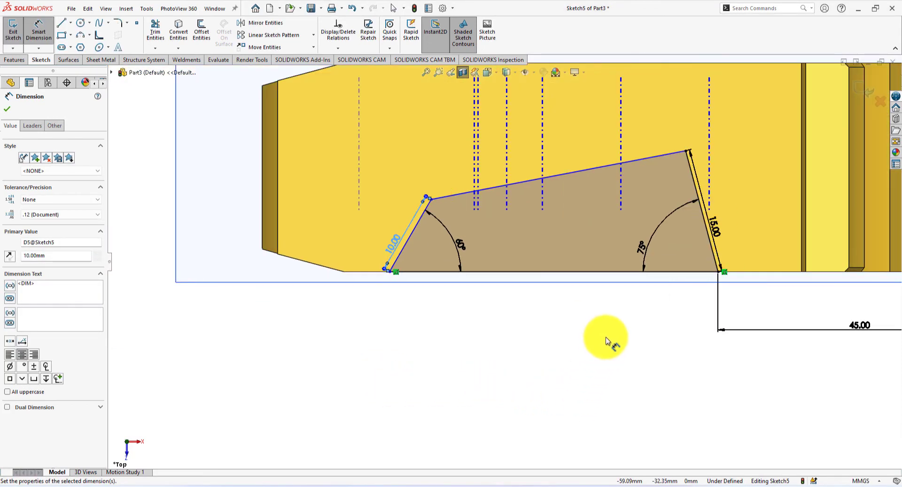
left_click(574, 332)
scroll(368, 297, "down", 3)
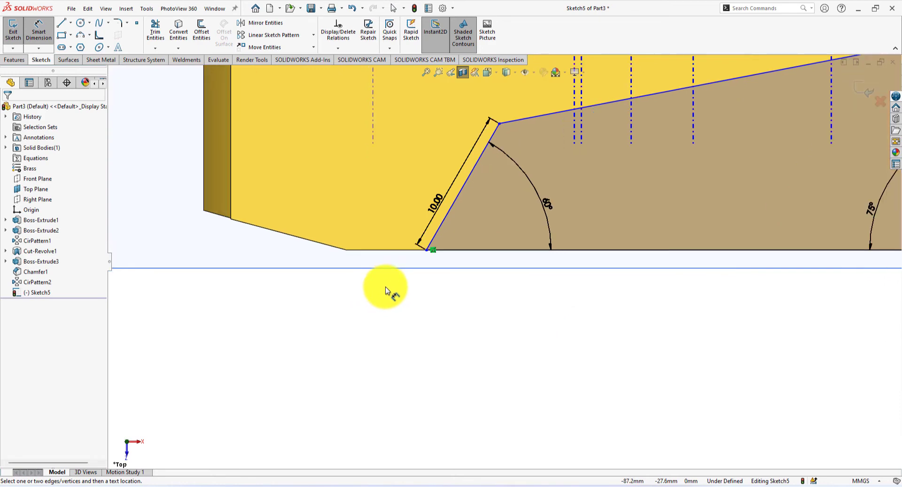
left_click(426, 251)
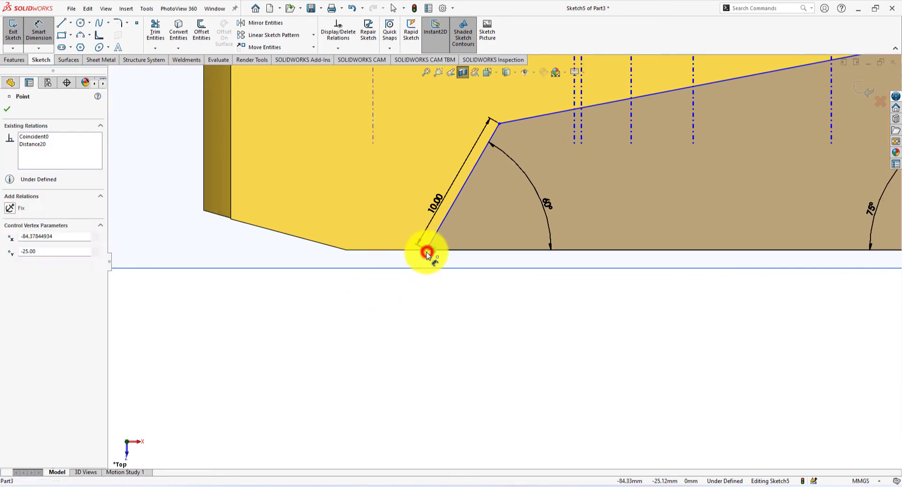
middle_click_drag(346, 255, 428, 261)
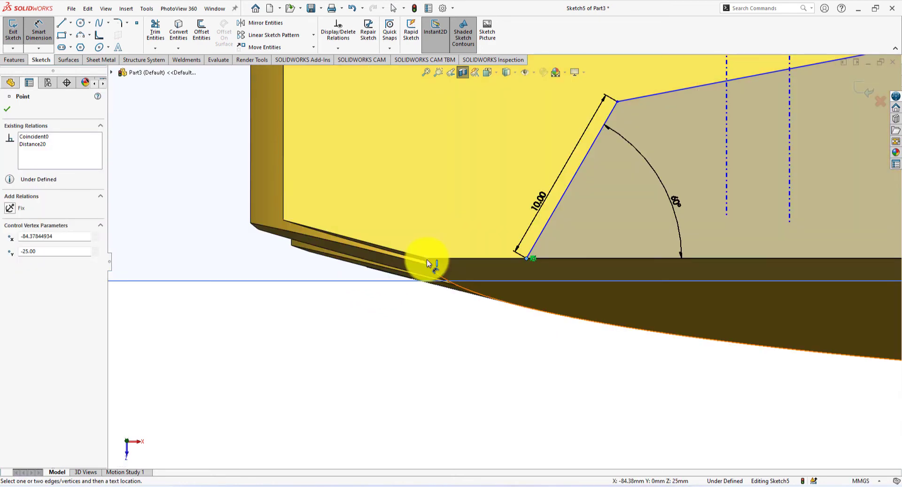
scroll(488, 240, "up", 3)
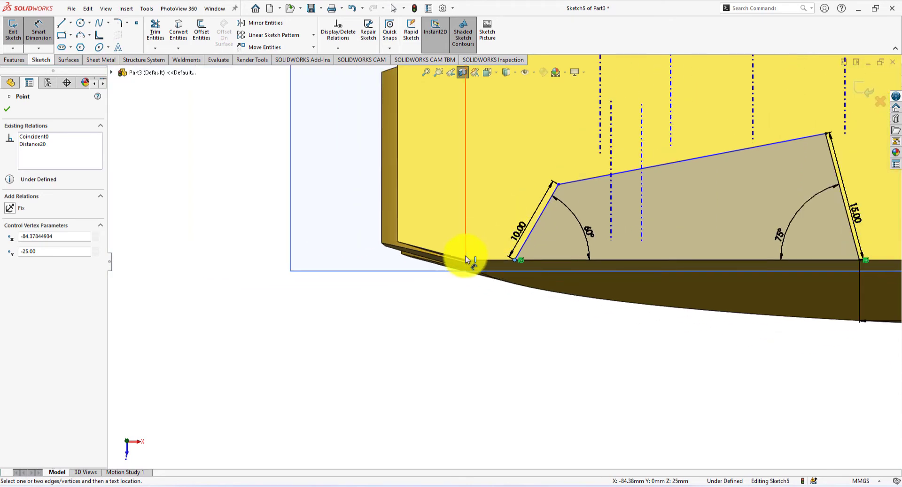
left_click(467, 248)
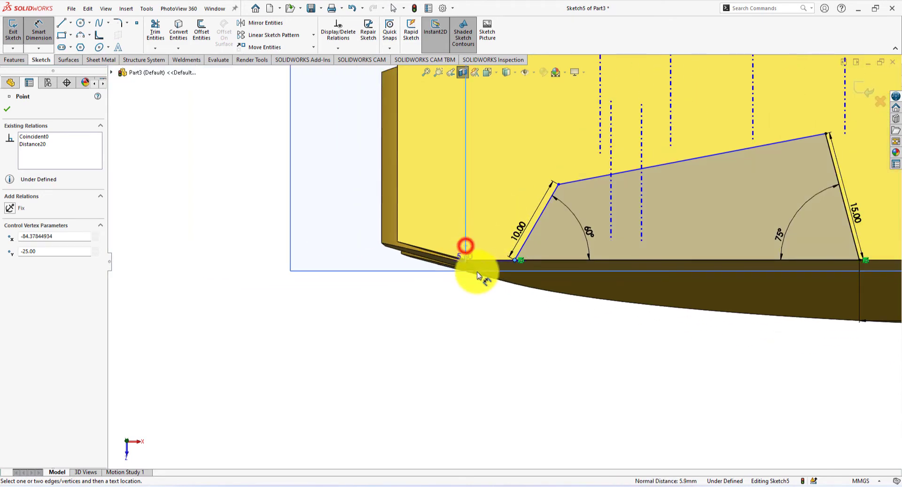
left_click(487, 294)
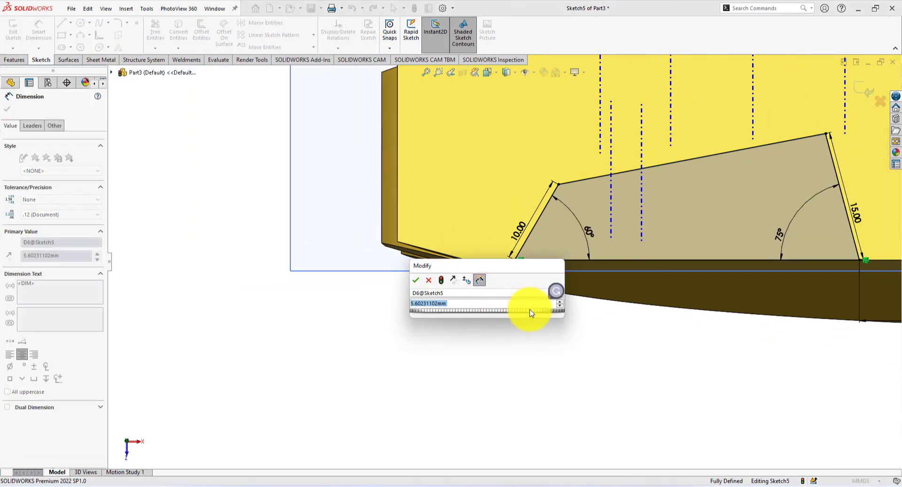
type("6")
key("Return")
scroll(530, 312, "up", 2)
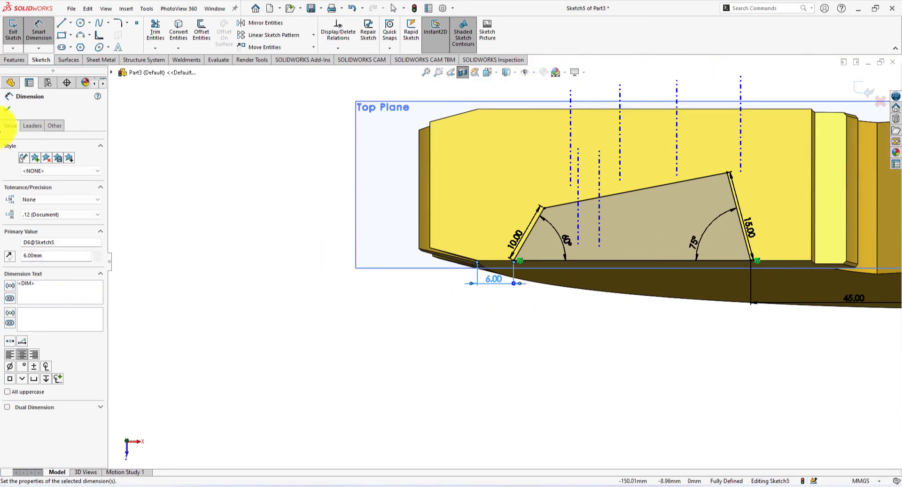
left_click(7, 109)
- Hide the temporary axes around the dimensioned recess profile on the gear section
left_click(445, 315)
scroll(615, 332, "up", 2)
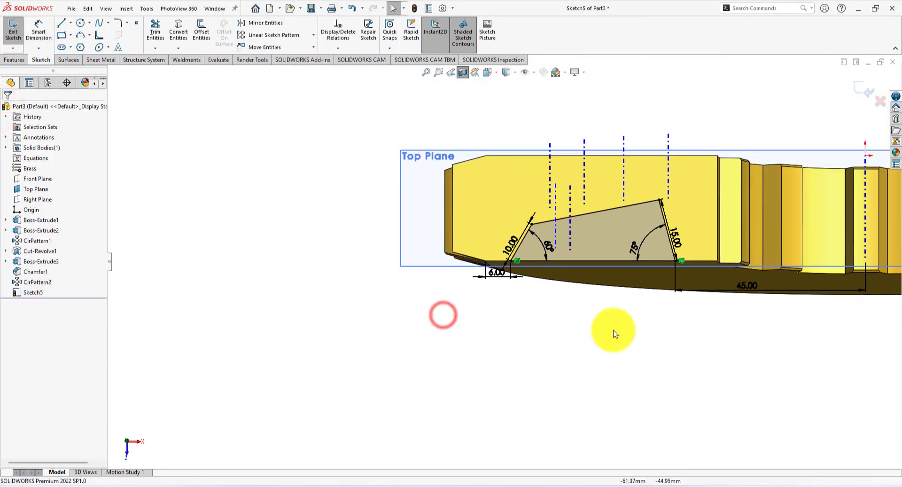
mouse_move(626, 304)
middle_mouse_down()
mouse_move(621, 318)
mouse_move(630, 324)
middle_mouse_up()
scroll(691, 359, "down", 2)
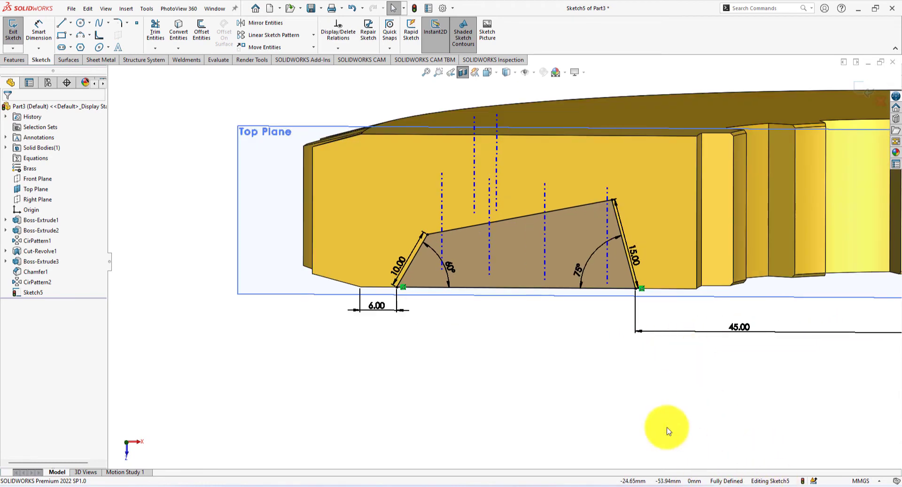
scroll(640, 362, "up", 2)
scroll(673, 211, "up", 2)
scroll(673, 211, "down", 1)
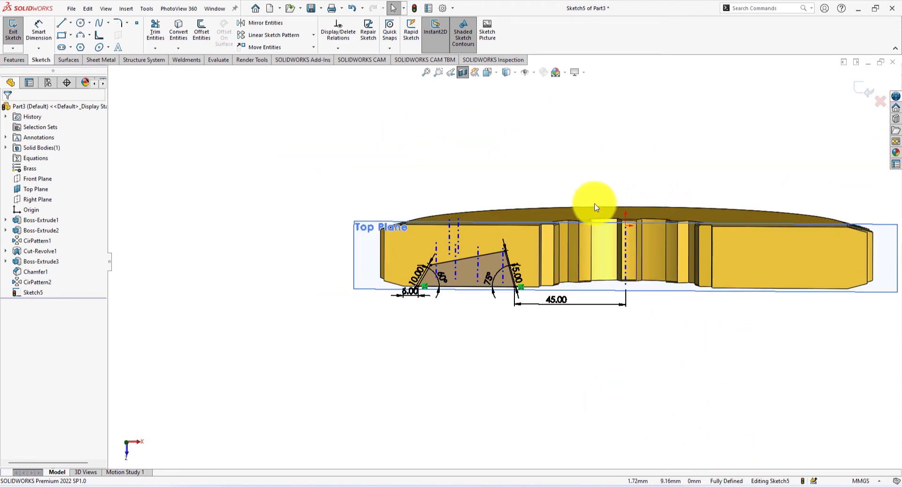
scroll(548, 158, "down", 2)
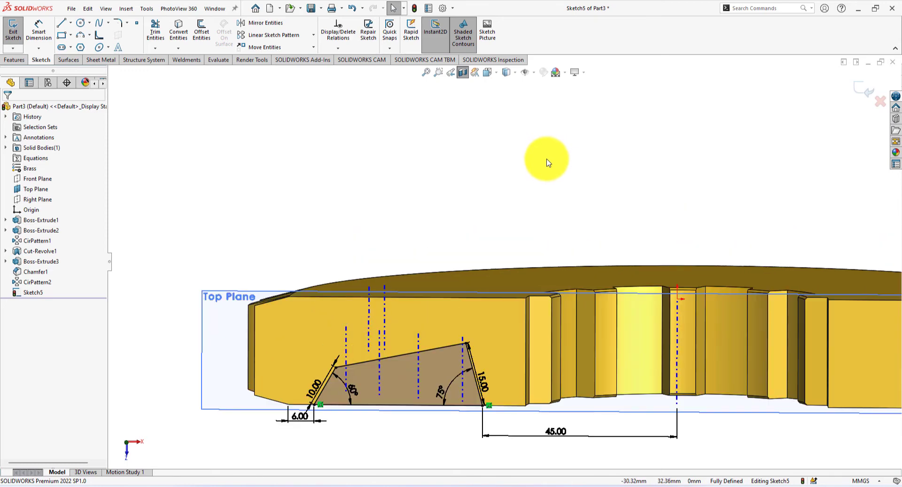
left_click(535, 72)
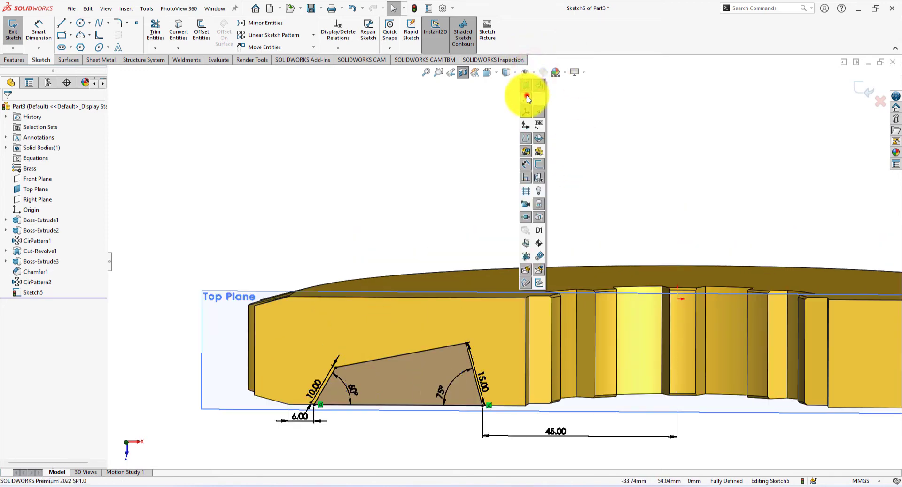
left_click(446, 121)
key("ctrl+8")
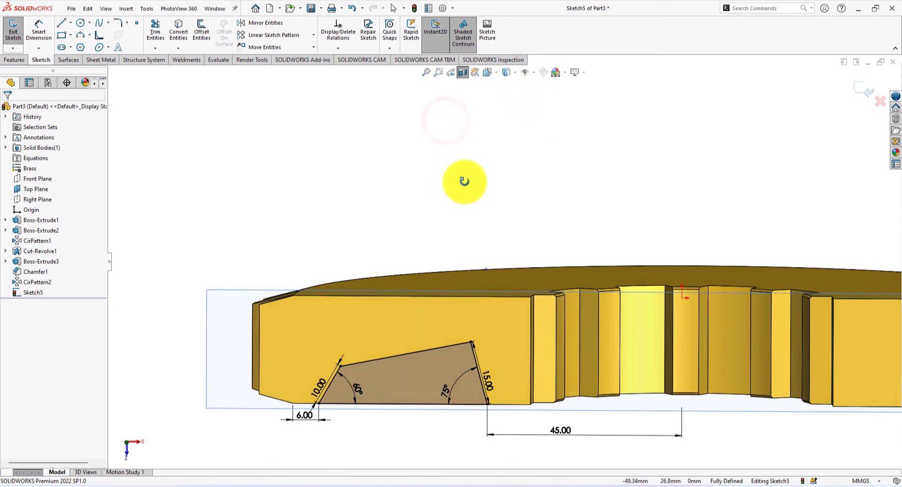
- Sketch a closed trapezoid recess profile from the section's upper edge, narrowing inward to a horizontal floor line about 20 mm long
left_click(60, 23)
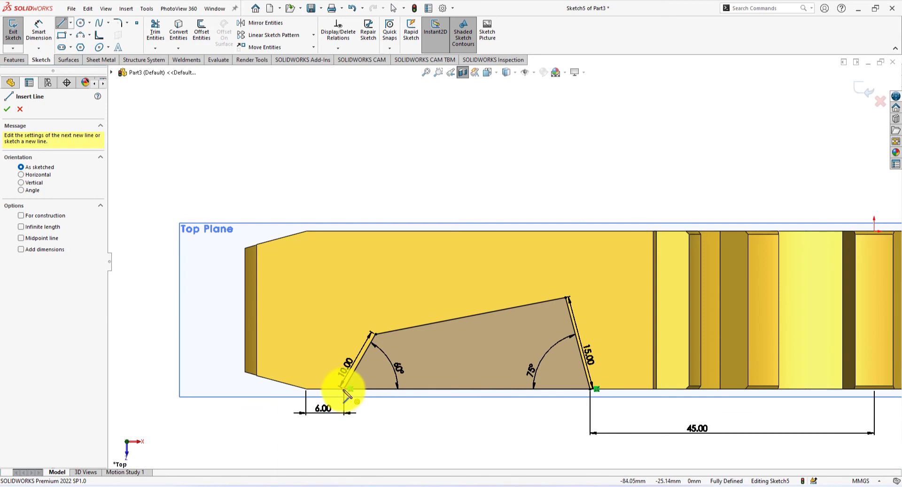
left_click(344, 232)
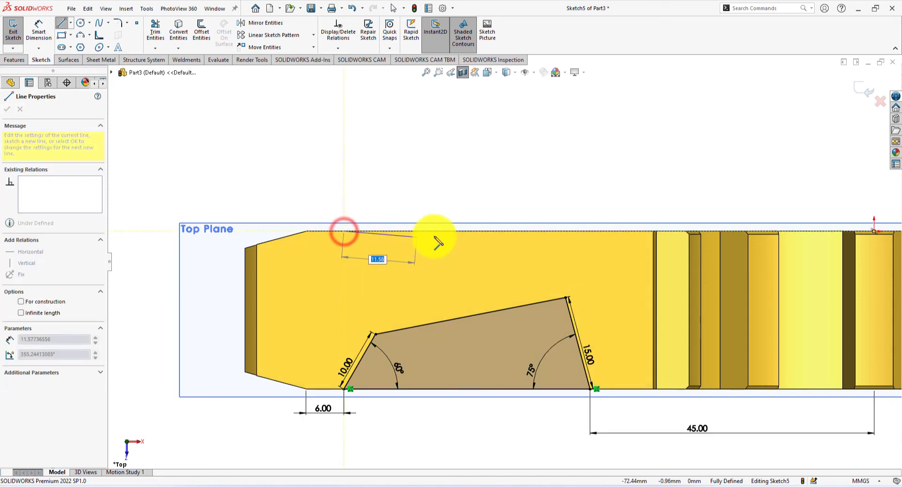
left_click(539, 230)
left_click(510, 273)
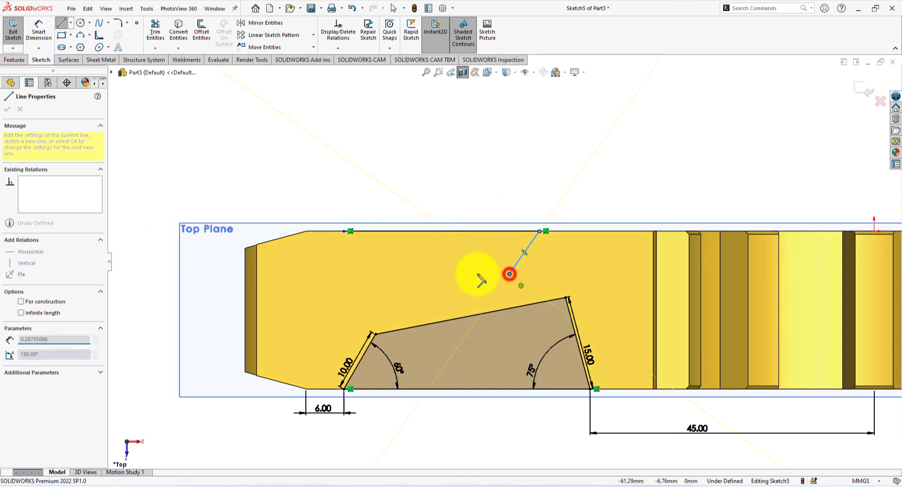
left_click(381, 273)
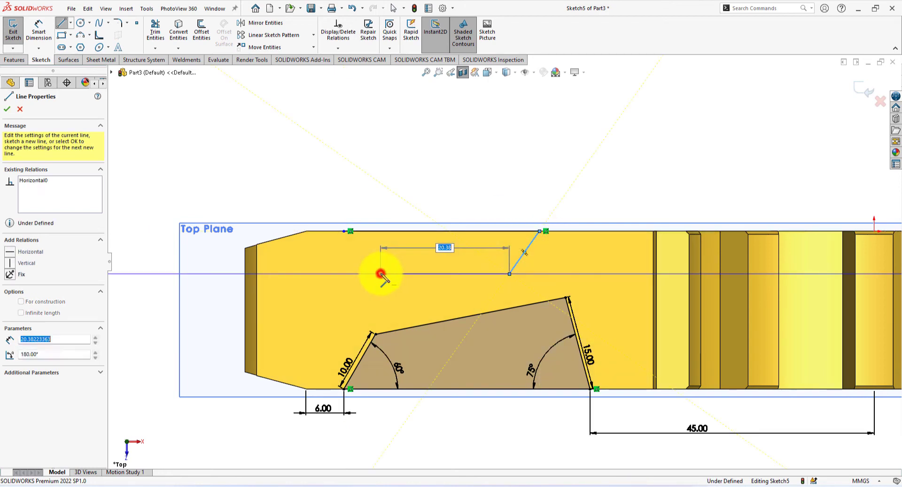
left_click(343, 231)
right_click(517, 136)
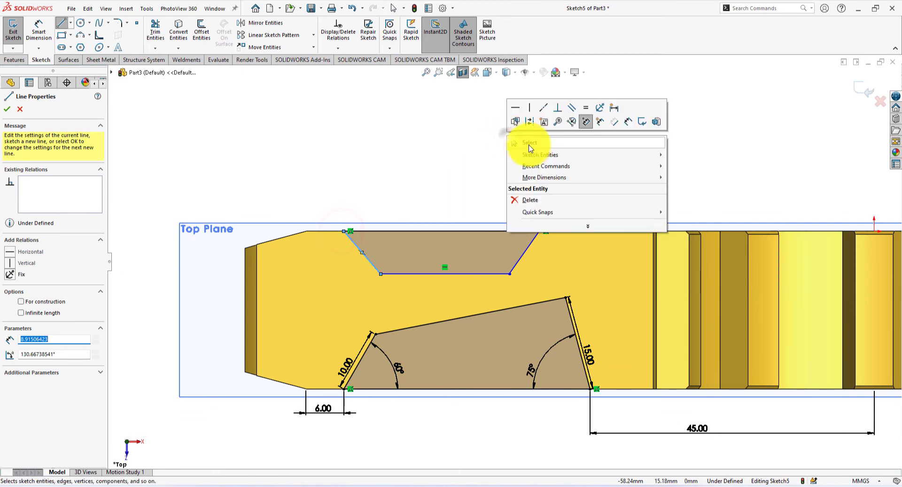
left_click(527, 145)
key("Escape")
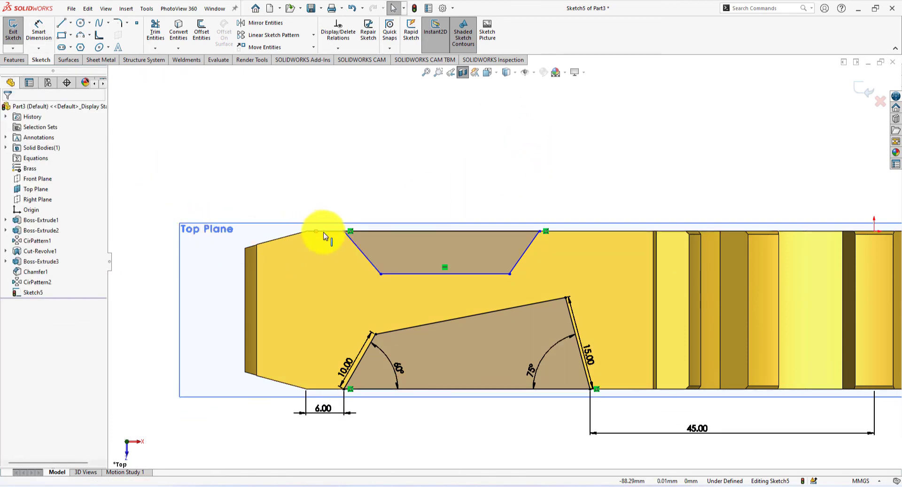
- Add a vertical relation between the outer base corner of the lower profile and the outer corner of the upper profile
left_click(343, 389)
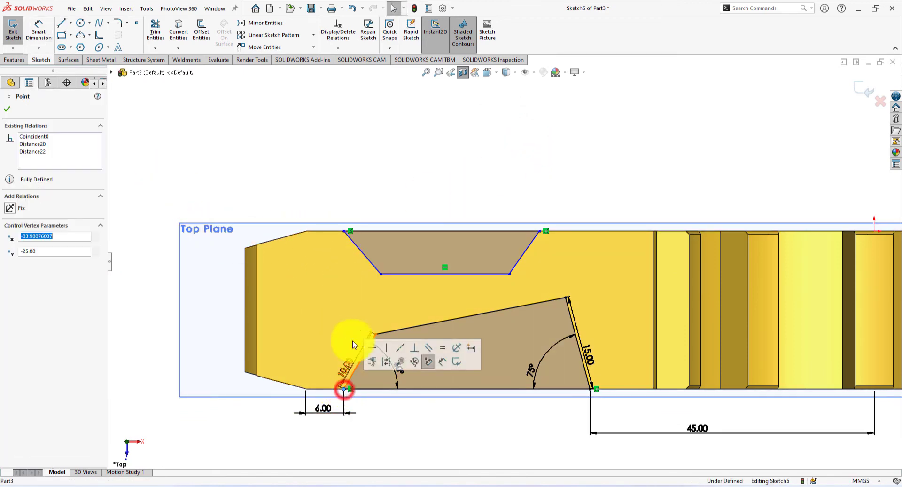
left_click(344, 231, "ctrl")
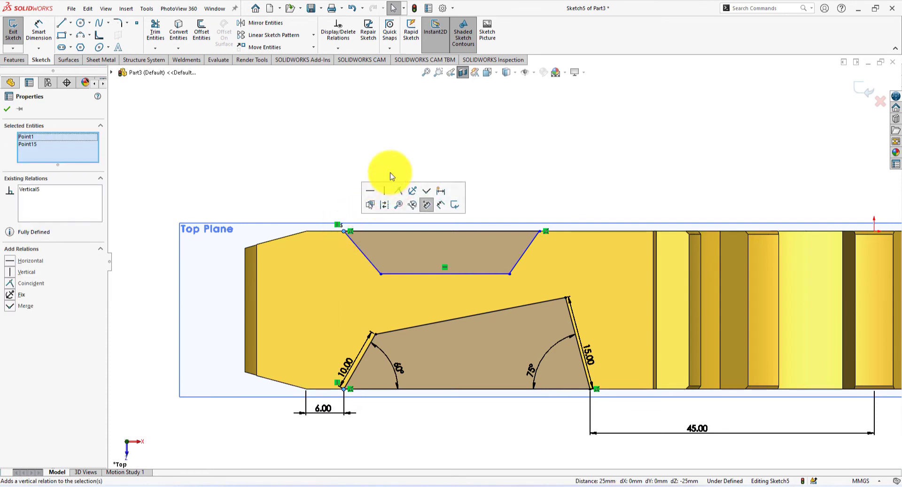
left_click(419, 156)
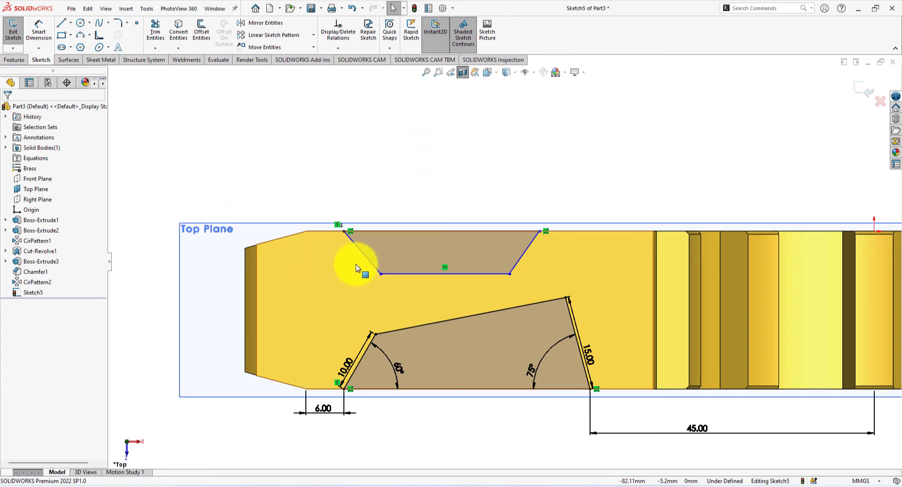
- Dimension the angle between the upper profile's outer slanted line and the gear's flat face edge as 45°
scroll(348, 265, "down", 2)
scroll(470, 278, "down", 1)
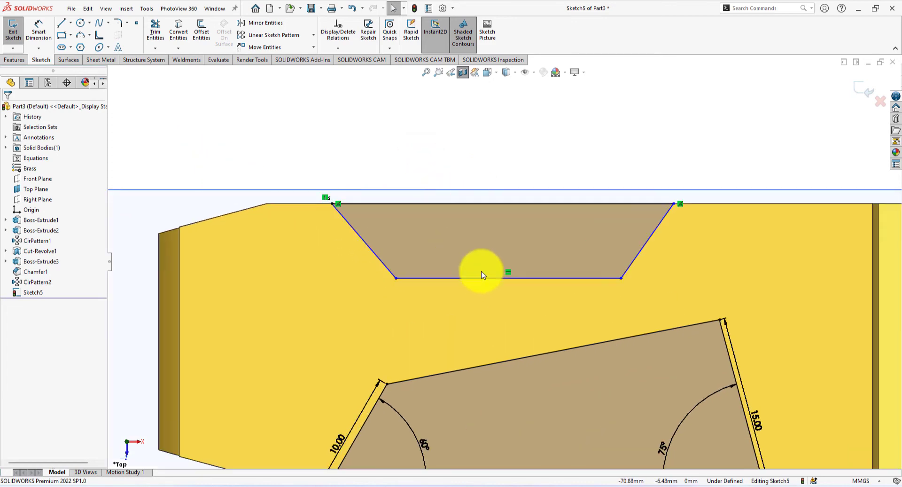
scroll(517, 262, "up", 1)
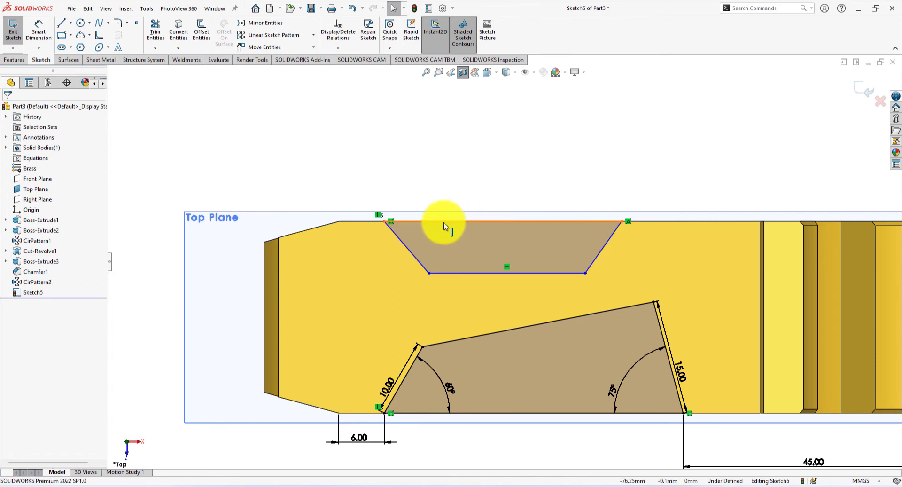
left_click(41, 29)
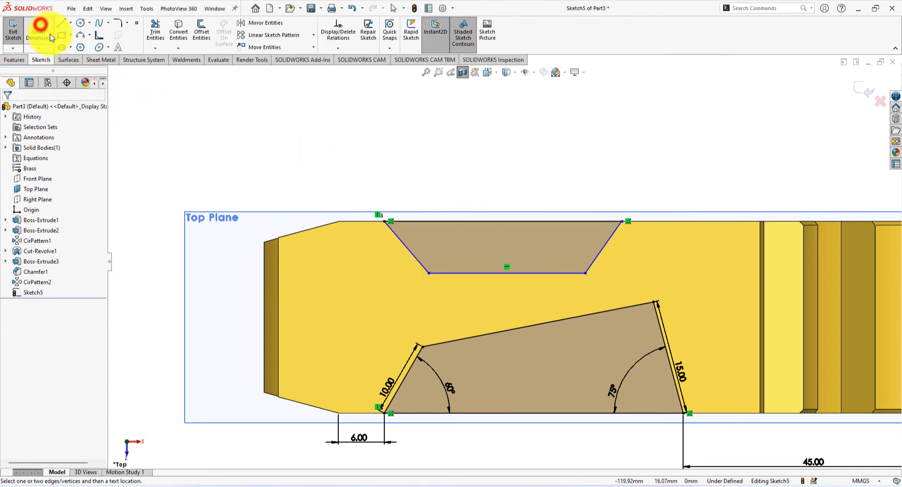
left_click(418, 260)
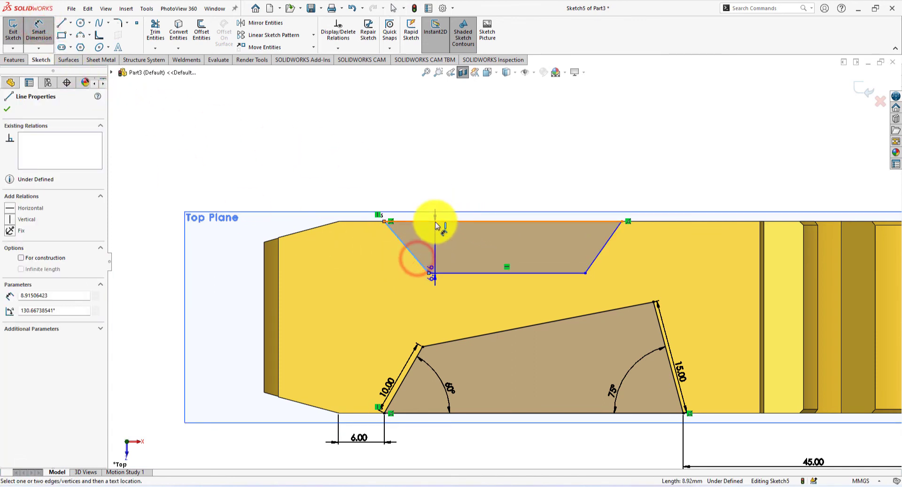
left_click(434, 221)
left_click(420, 243)
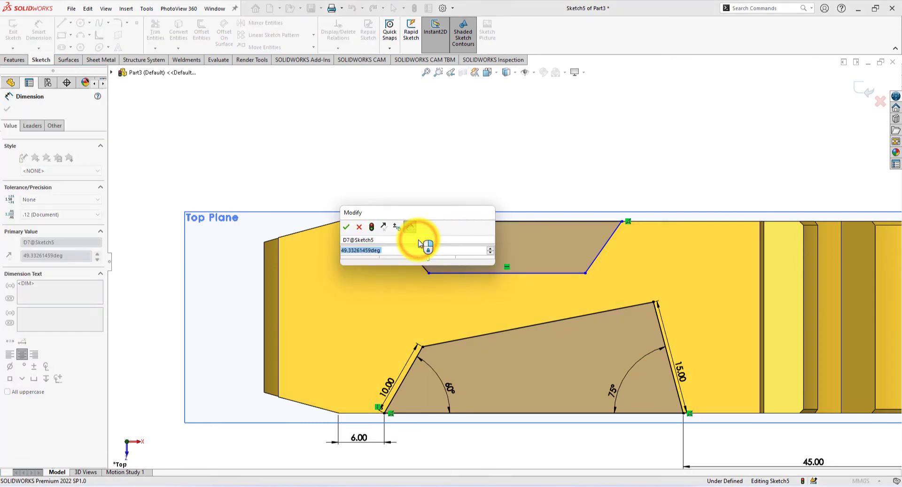
type("45")
key("Return")
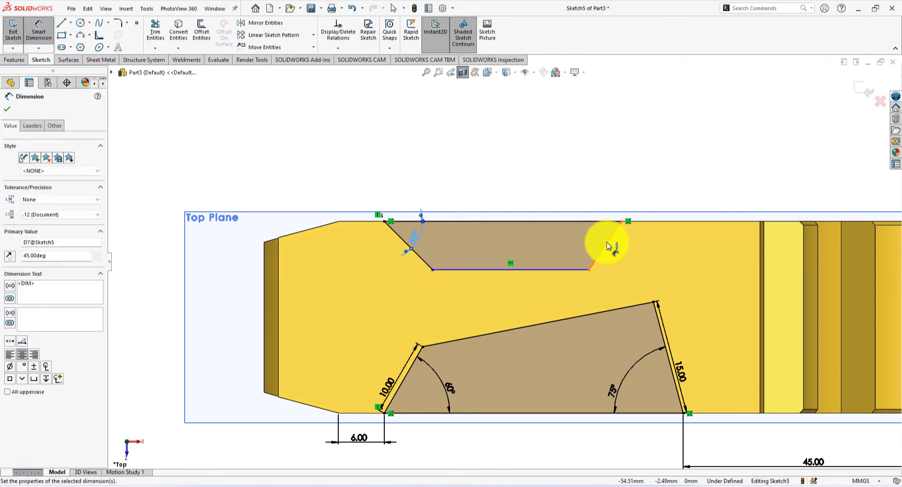
- Dimension the angle between the upper profile's bore-side slanted line and the flat face edge as 65°
left_click(608, 242)
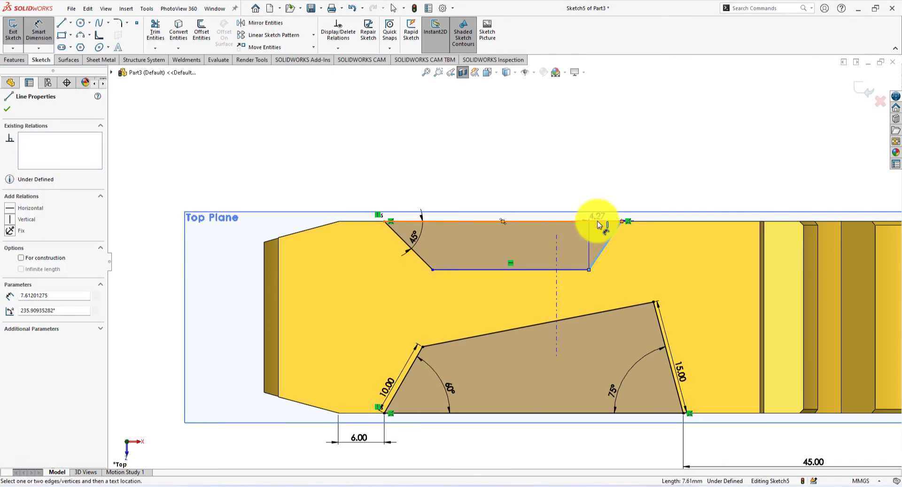
left_click(598, 221)
left_click(585, 242)
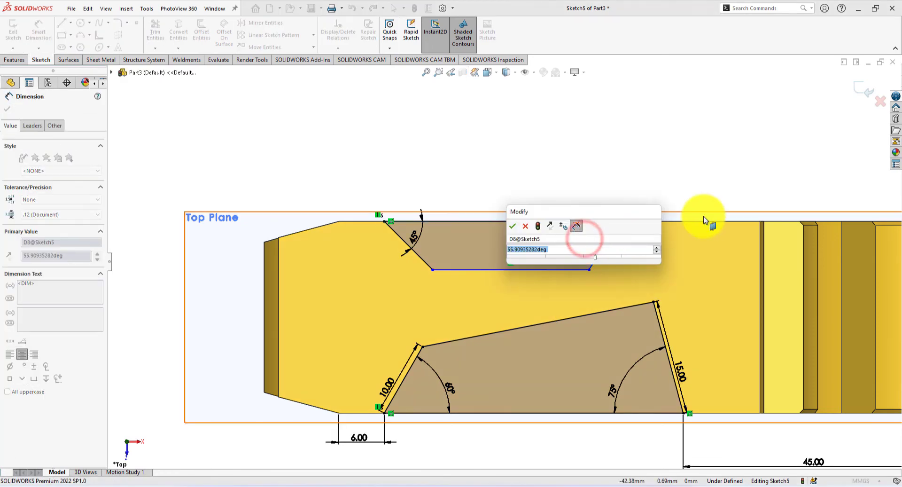
type("65")
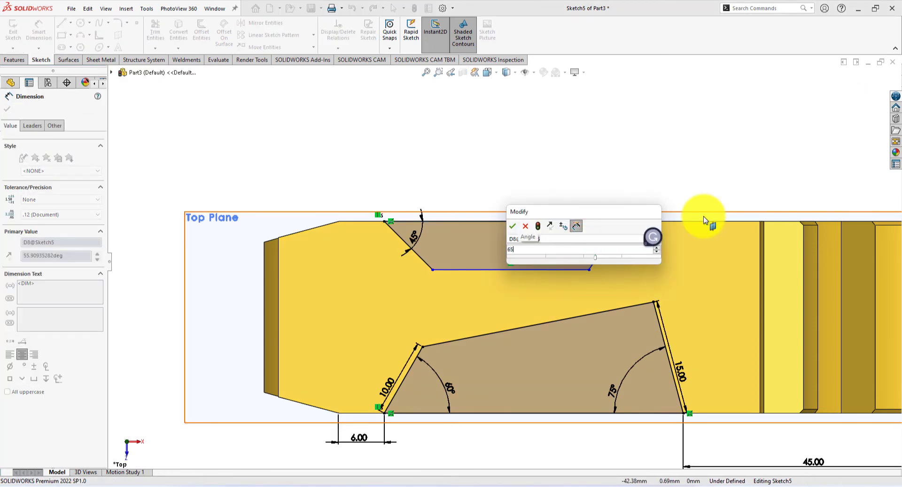
key("Return")
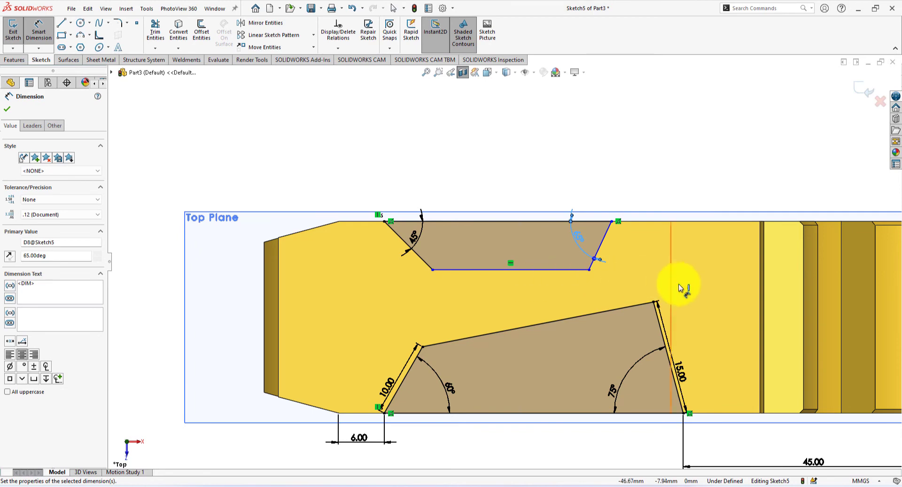
- Show the temporary axes of the gear to make its central axis available for dimensioning
scroll(686, 288, "up", 3)
scroll(747, 286, "down", 1)
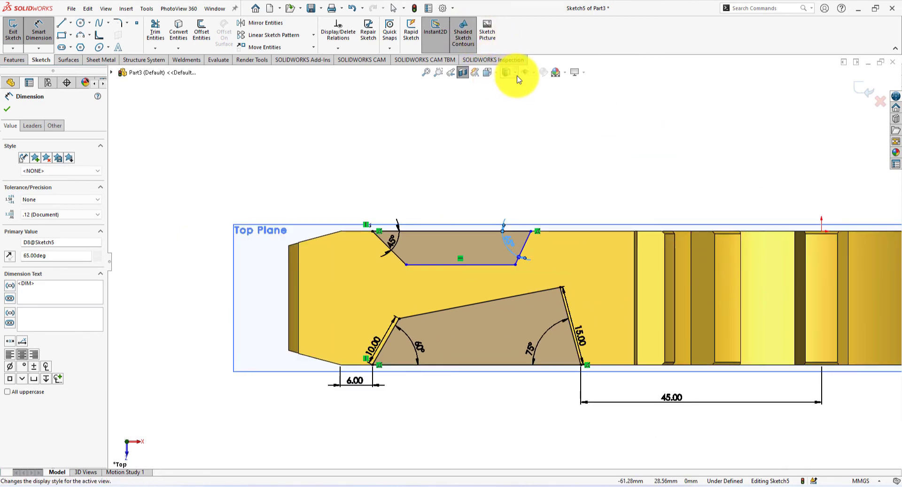
left_click(536, 72)
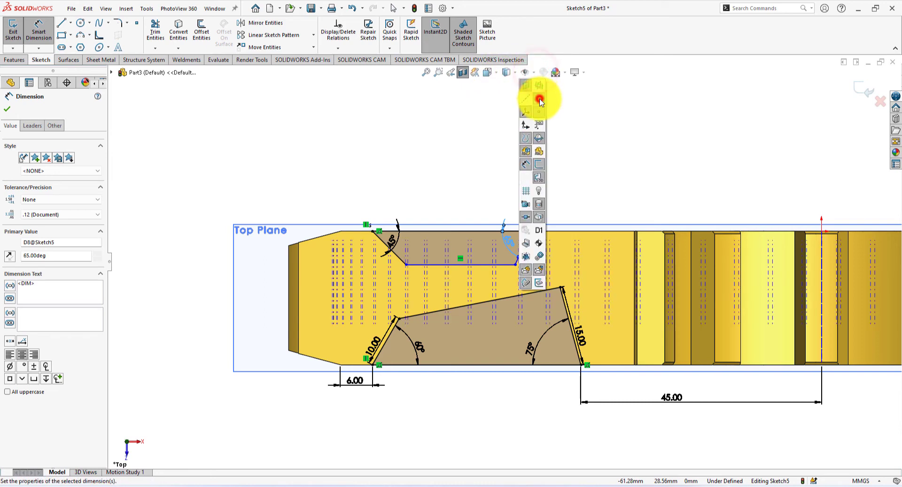
left_click(610, 152)
- Dimension the upper profile's bore-side corner 55 mm from the gear's central axis
scroll(581, 247, "down", 1)
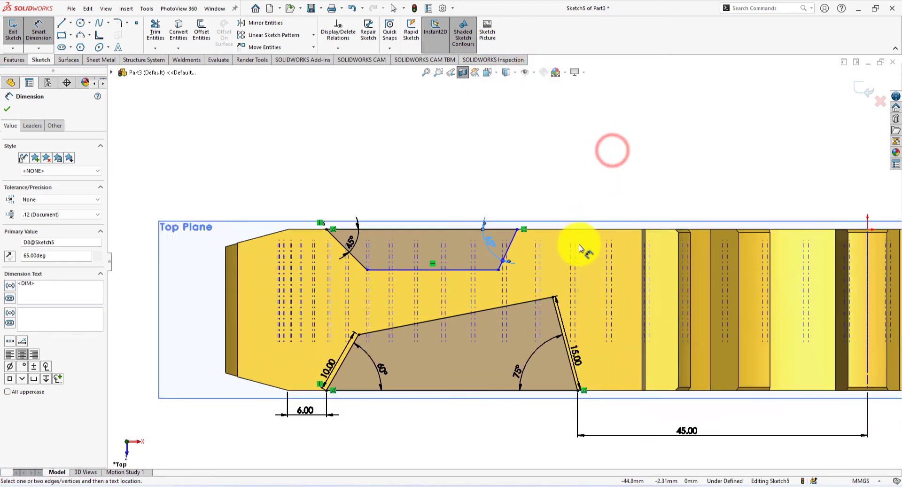
scroll(581, 248, "down", 1)
scroll(834, 258, "up", 2)
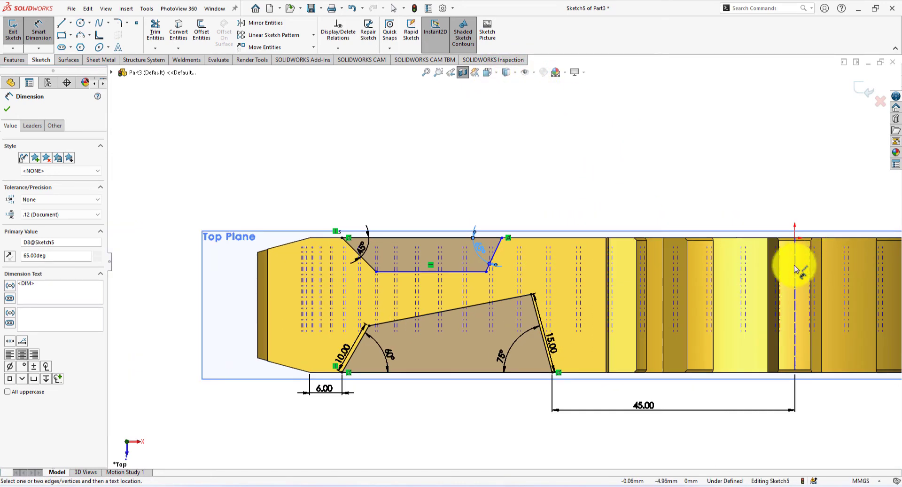
left_click(795, 265)
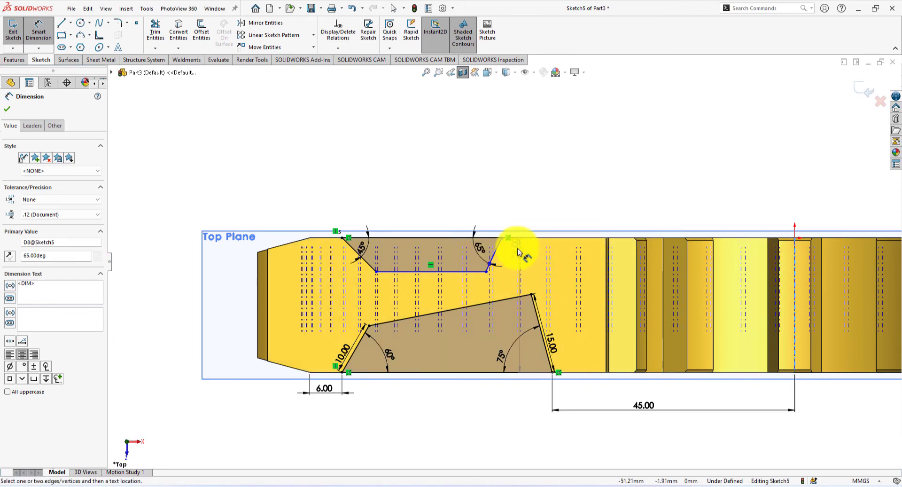
left_click(502, 239)
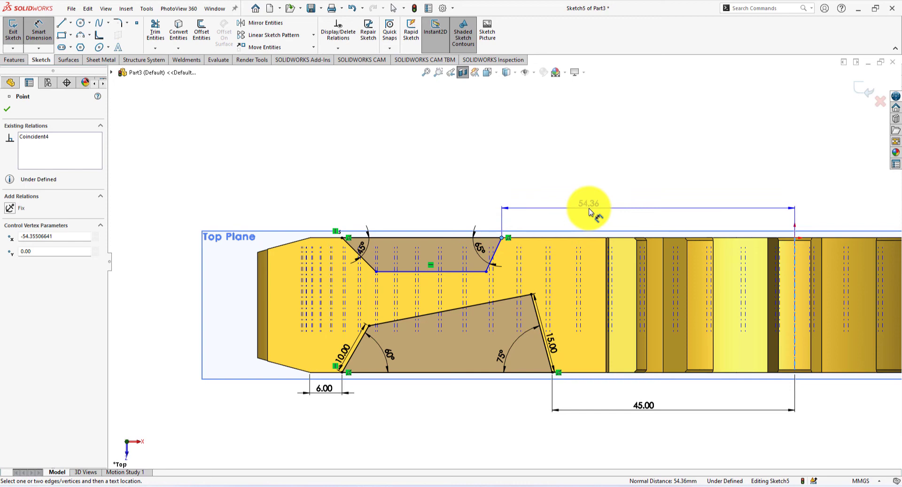
left_click(590, 211)
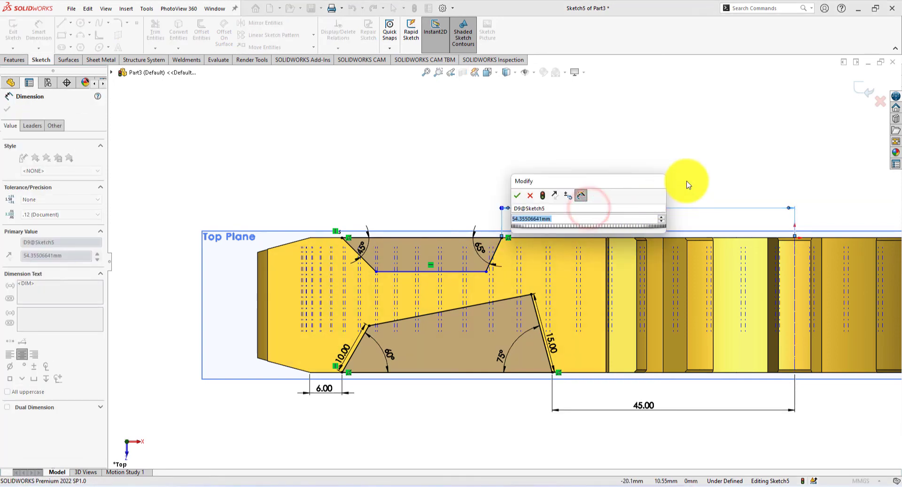
type("55")
key("Return")
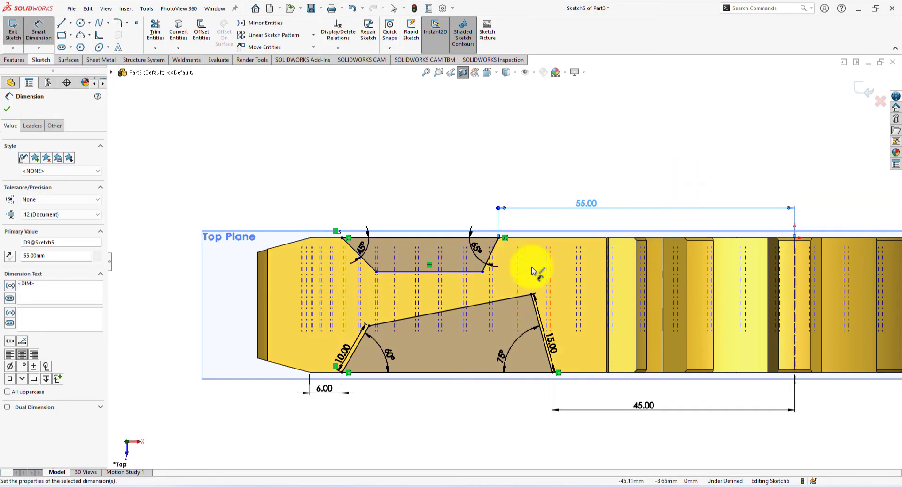
- Dimension the upper profile's depth between its floor line and the flat face edge as 7 mm
left_click(393, 304)
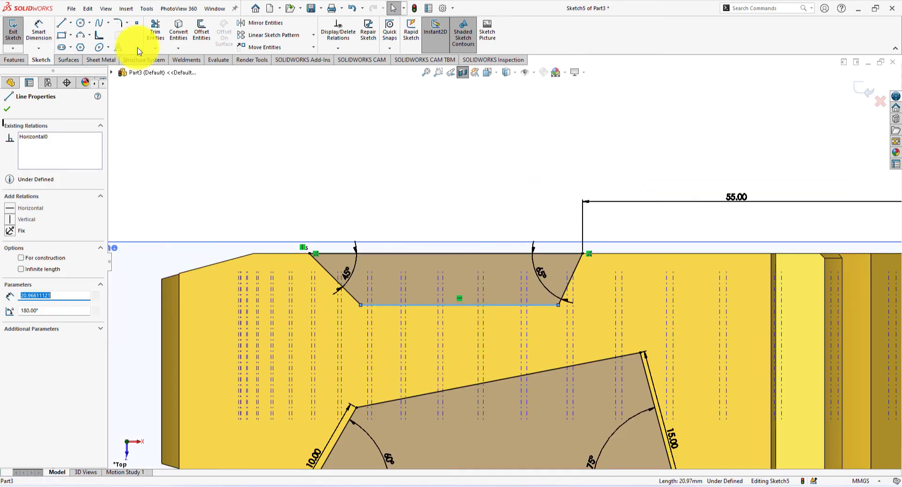
left_click(38, 30)
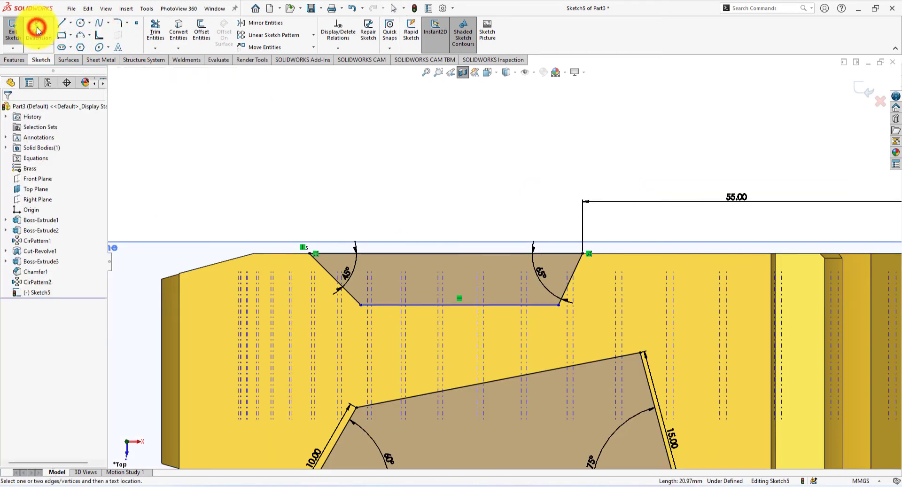
left_click(427, 306)
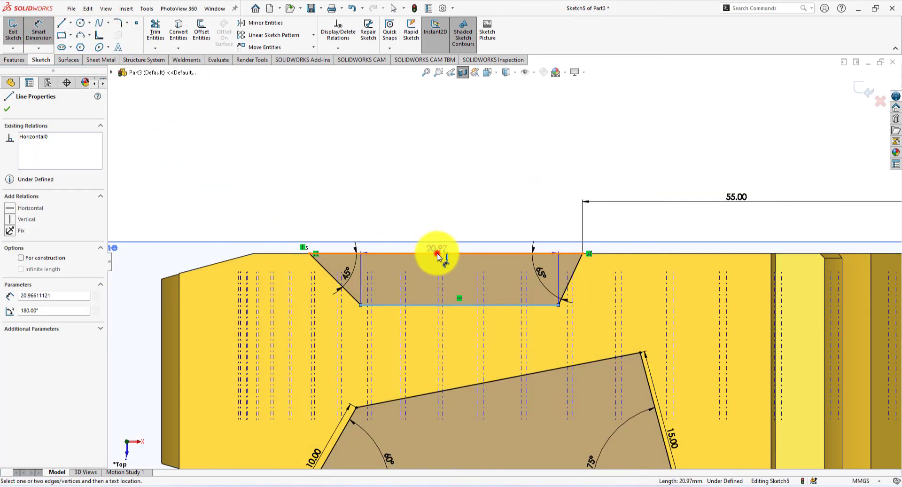
left_click(437, 253)
left_click(426, 280)
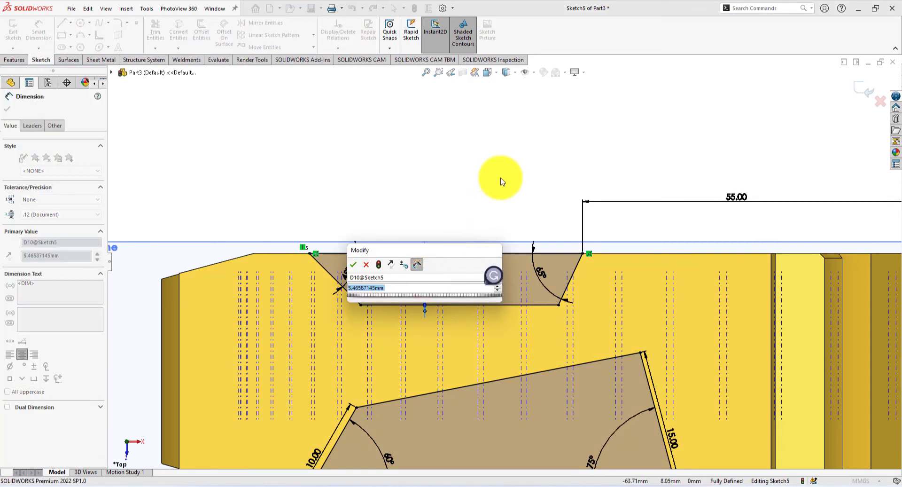
type("7")
key("Return")
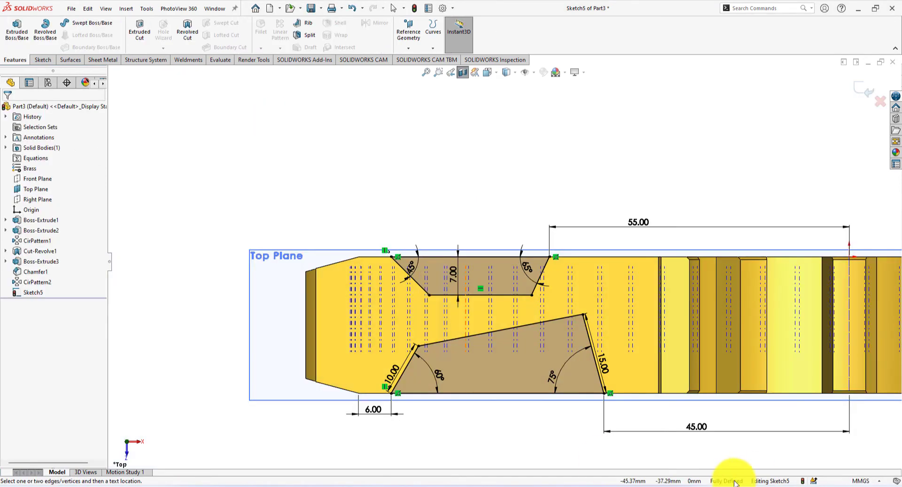
- Revolve-cut both recess profiles 360° around the gear's central axis
left_click(189, 26)
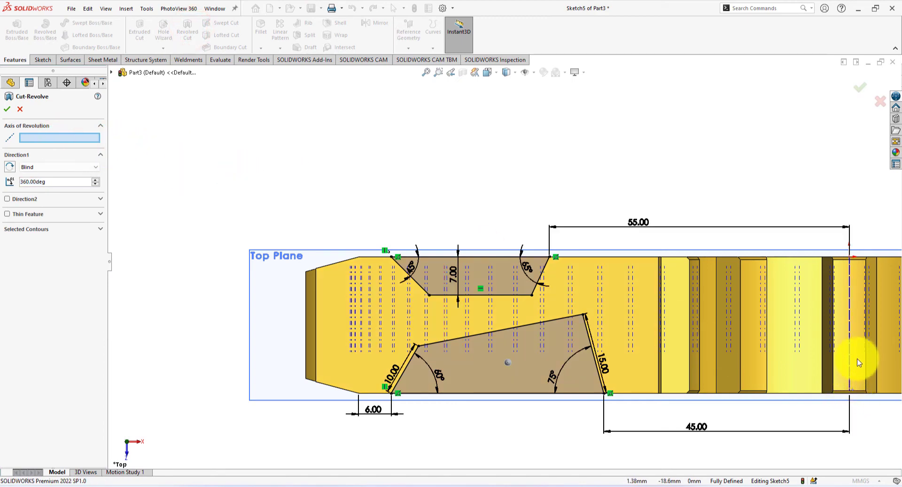
mouse_move(859, 362)
middle_mouse_down()
mouse_move(776, 302)
mouse_move(660, 282)
mouse_move(624, 177)
mouse_move(626, 229)
middle_mouse_up()
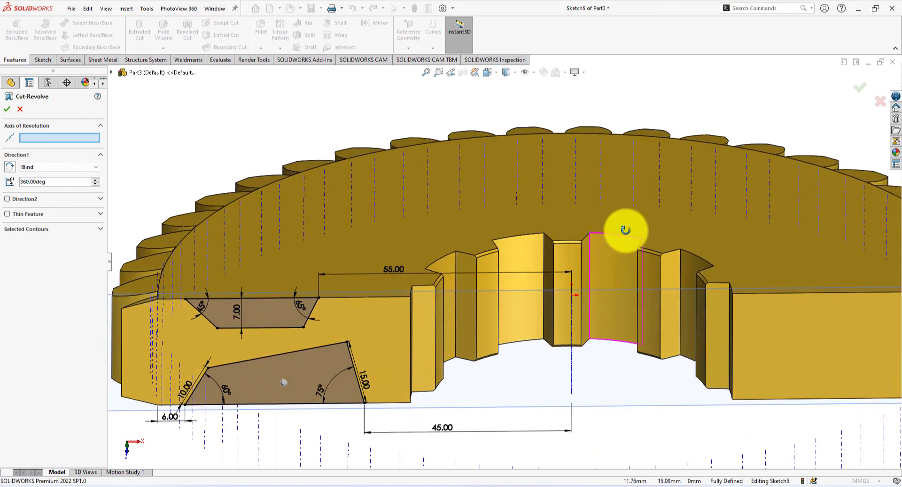
left_click(571, 383)
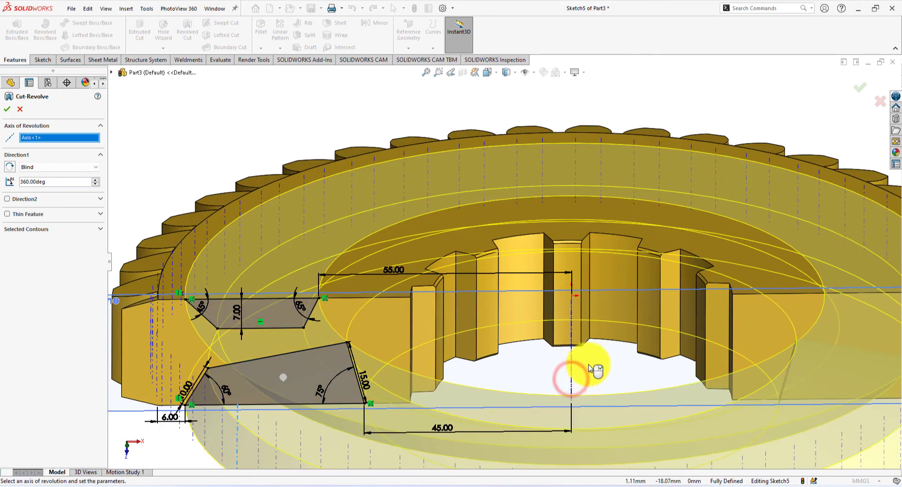
scroll(583, 367, "up", 5)
middle_click_drag(621, 431, 606, 445)
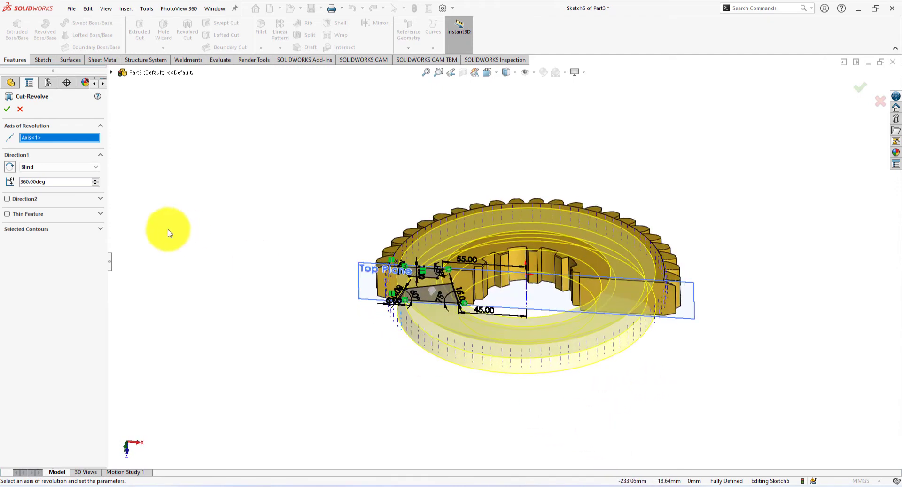
left_click(8, 109)
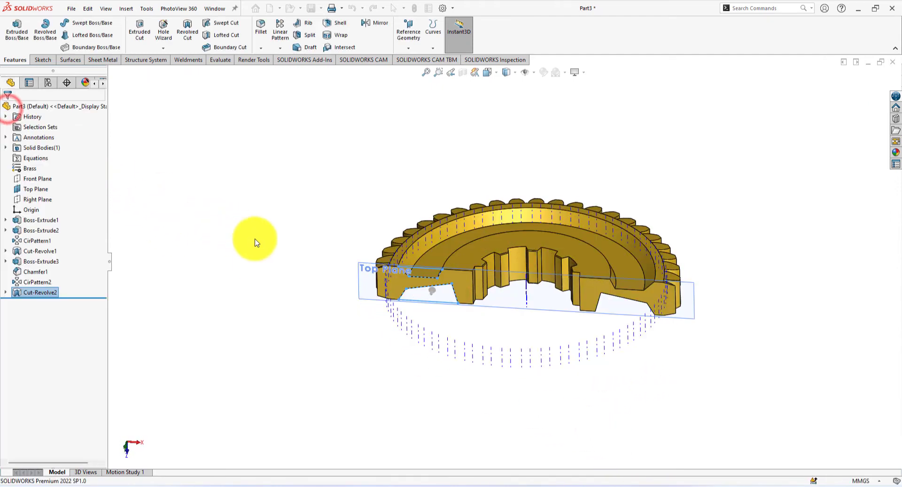
- Hide the Top Plane and the temporary axes of the gear
left_click(32, 190)
left_click(52, 180)
left_click(187, 229)
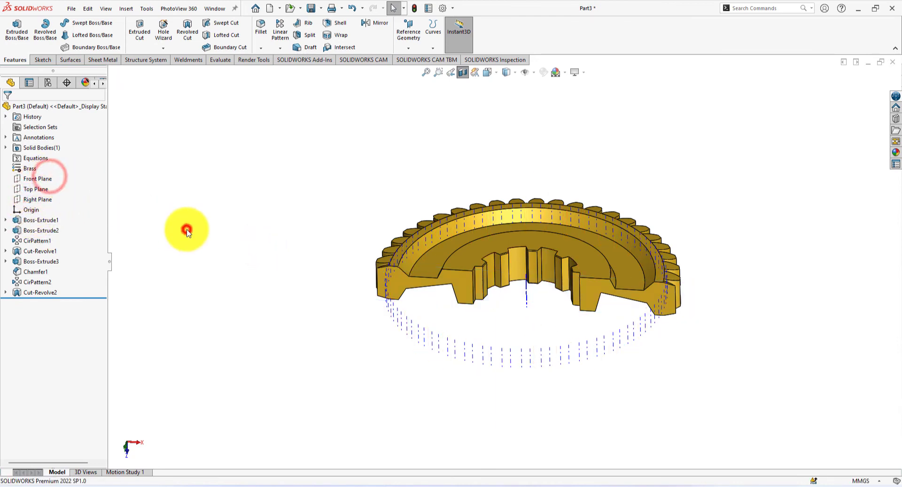
left_click(535, 72)
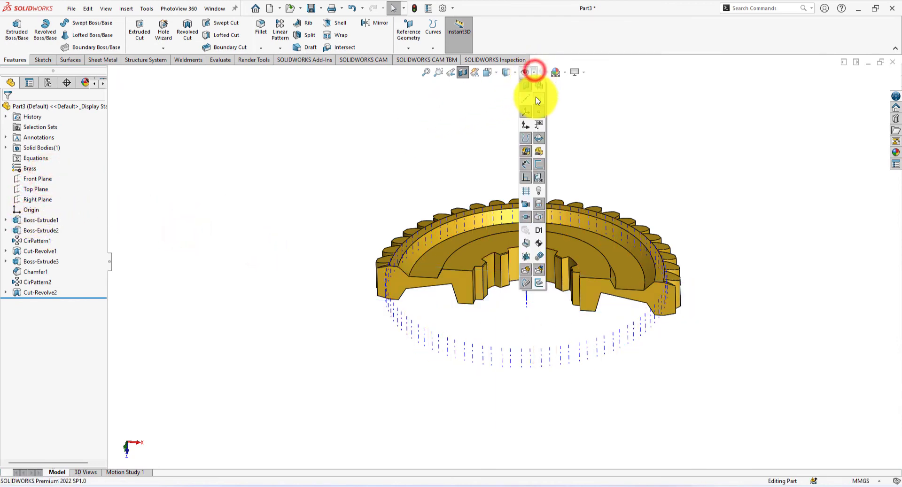
left_click(538, 99)
left_click(714, 172)
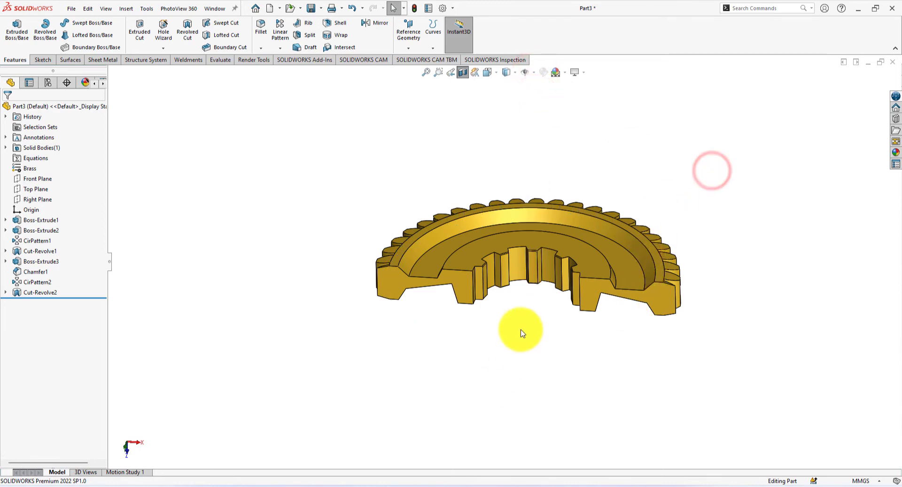
- Switch to the isometric view and turn off the section view to display the whole gear
key("space")
left_click(794, 367)
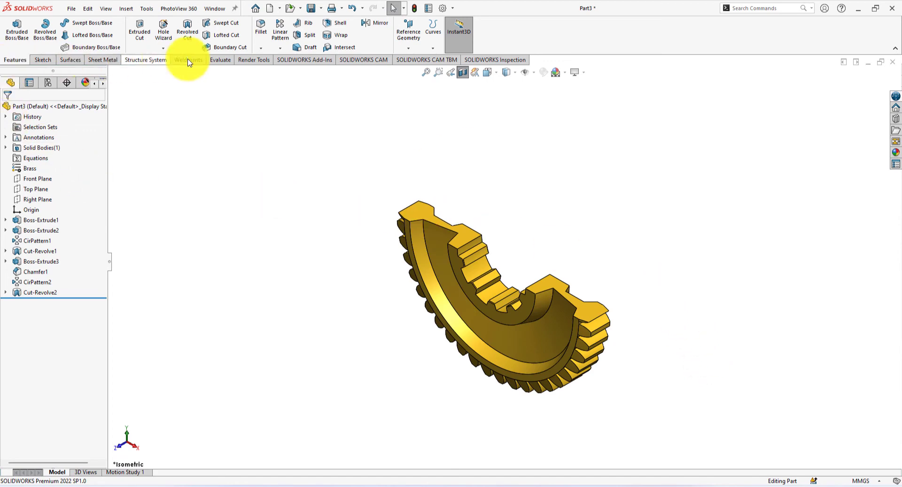
left_click(463, 73)
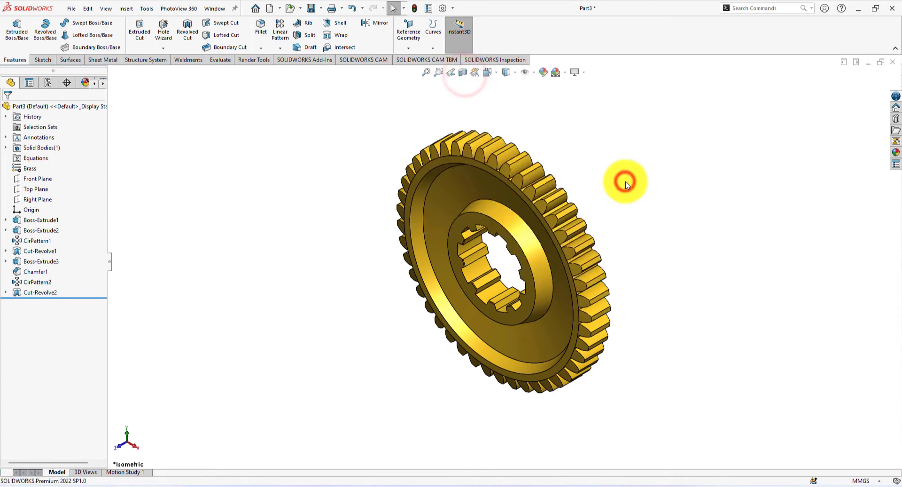
- Start a sketch on the raised ring face around the gear's bore and convert the face's outer circular edge into it
middle_click_drag(625, 185, 540, 317)
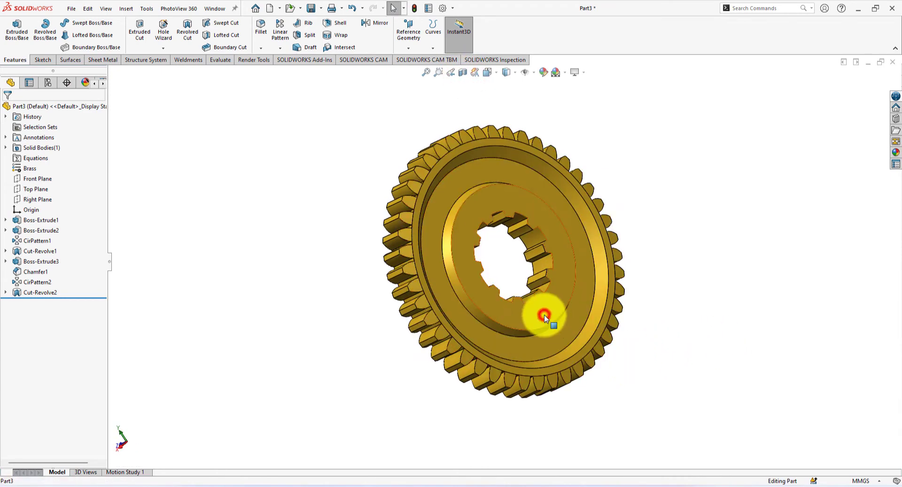
left_click(544, 317)
left_click(587, 292)
left_click(785, 296)
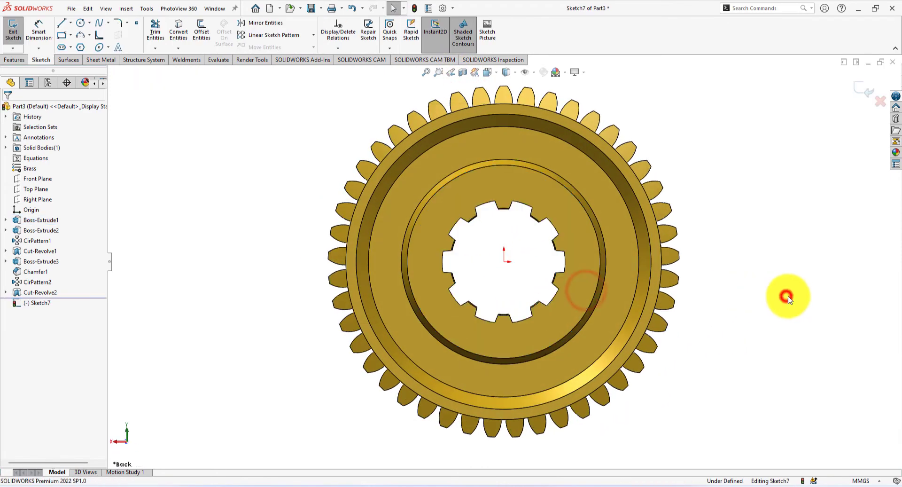
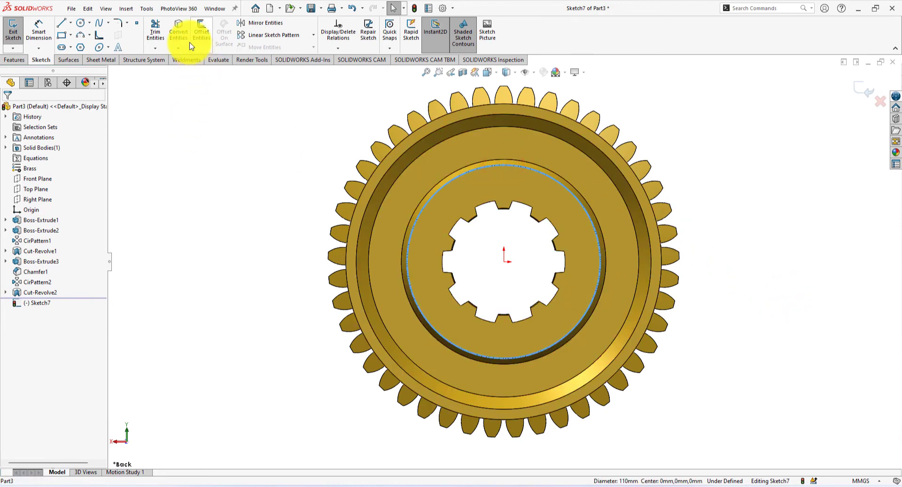
left_click(178, 28)
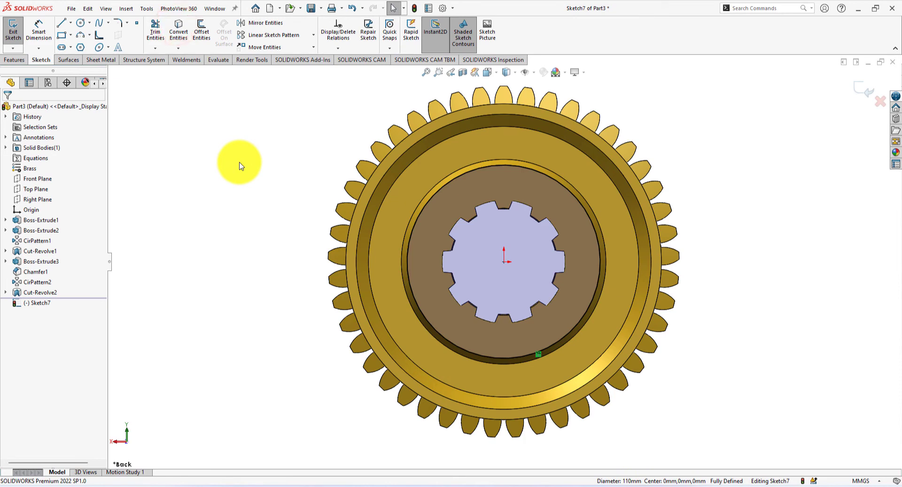
- Draw a circle centred on the origin around the toothed bore and dimension its diameter as 85 mm
left_click(82, 24)
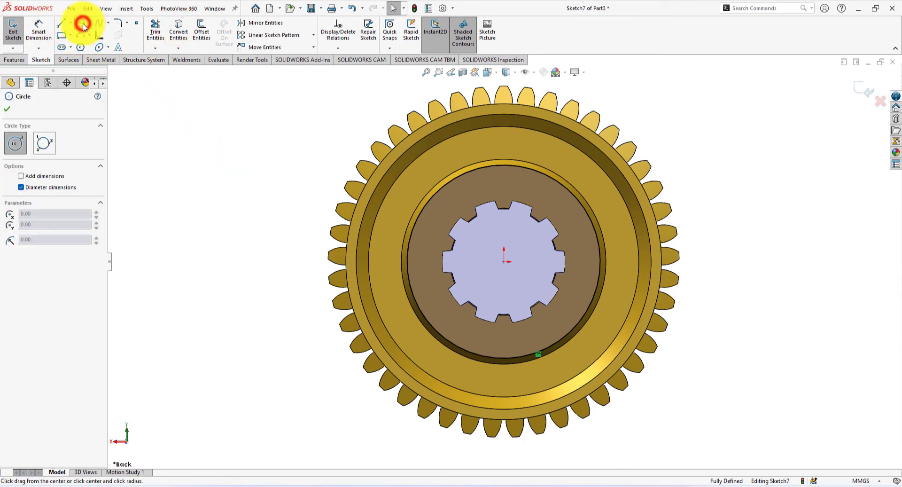
left_click(504, 261)
left_click(443, 224)
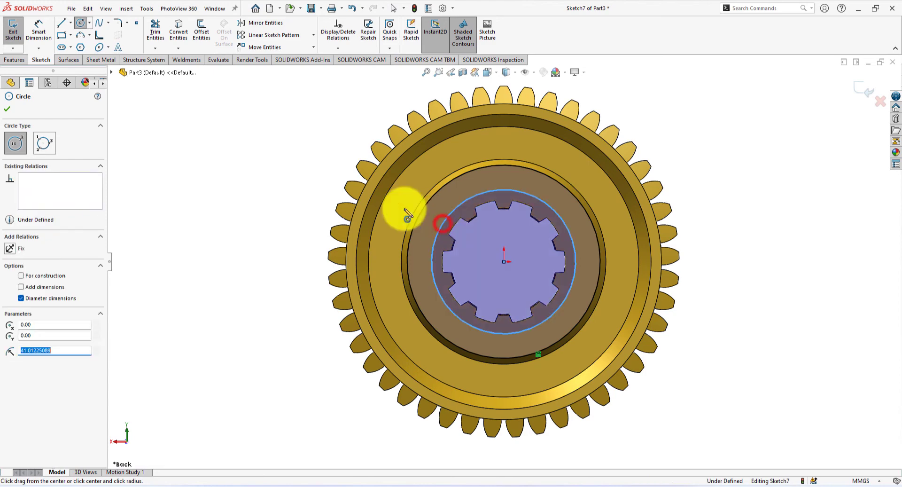
left_click(455, 216)
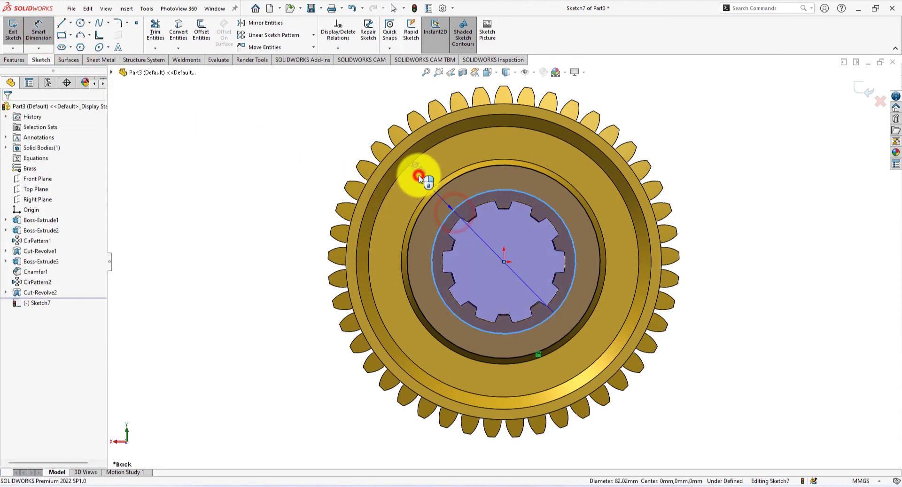
left_click(423, 182)
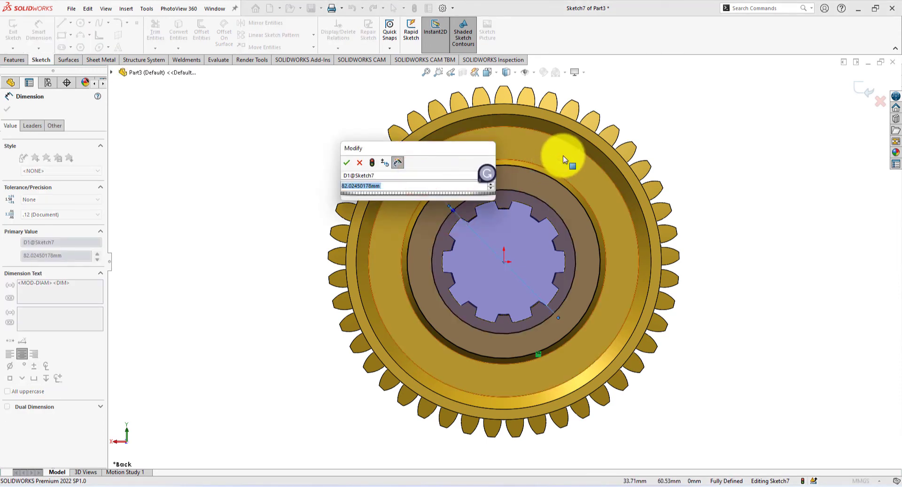
key("Return")
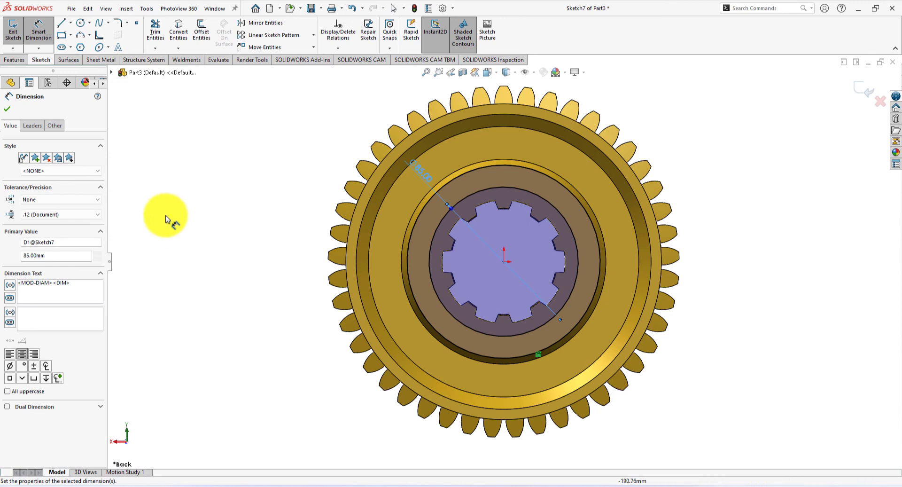
left_click(7, 109)
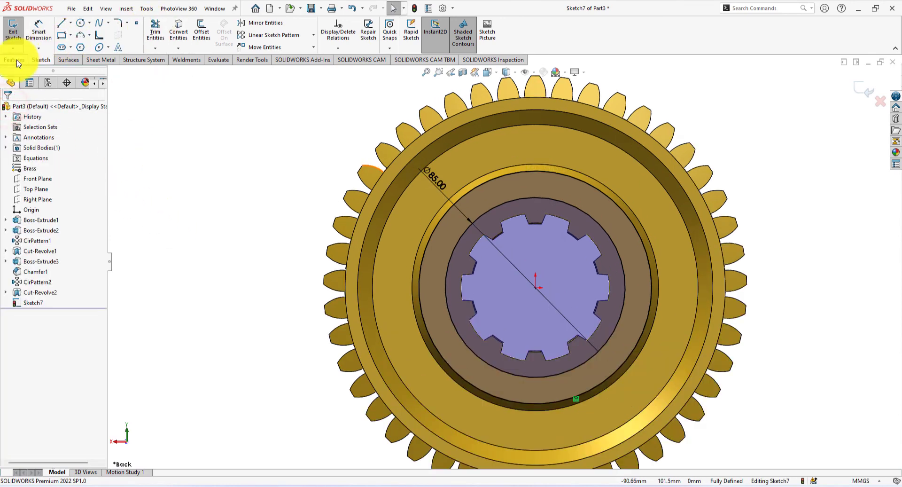
- Extrude the ring between the two circles 15 mm outward as a hub, merged with the gear
left_click(17, 60)
left_click(17, 29)
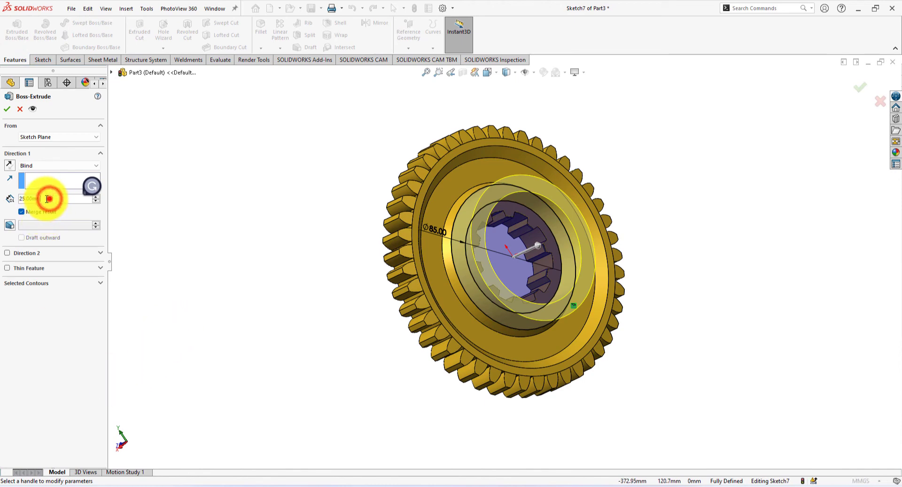
key("Return")
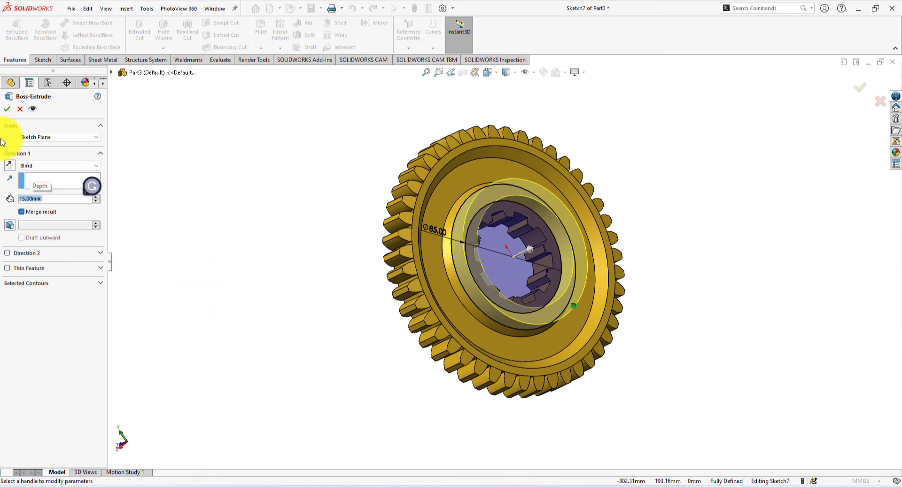
left_click(7, 110)
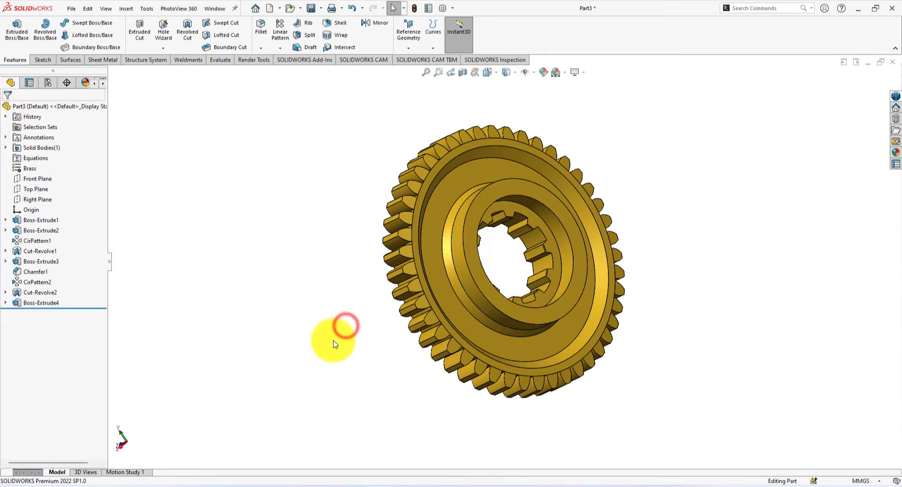
- Sketch a rectangle about 9.8 mm wide and 7.7 mm high on the Top Plane, starting on the hub's outer side edge
mouse_move(351, 339)
middle_mouse_down()
mouse_move(391, 338)
mouse_move(359, 328)
mouse_move(334, 336)
mouse_move(343, 336)
middle_mouse_up()
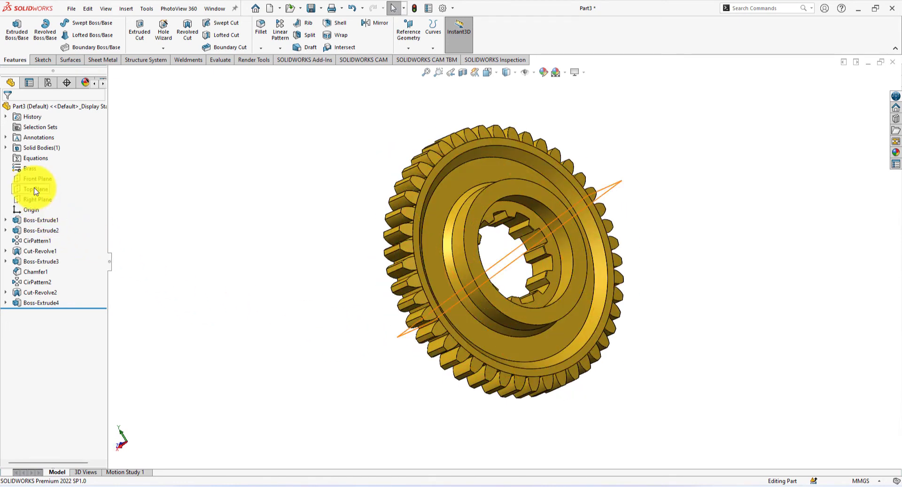
left_click(42, 173)
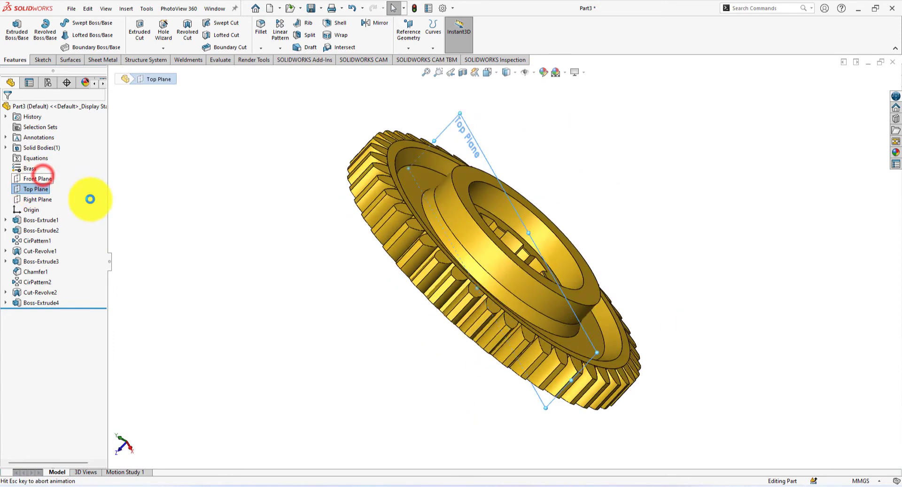
left_click(151, 264)
scroll(453, 191, "down", 4)
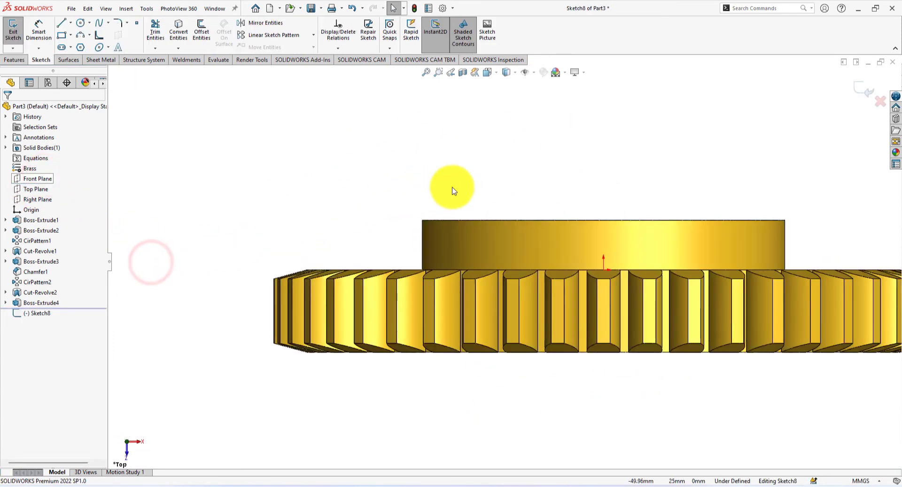
left_click(60, 36)
left_click(398, 242)
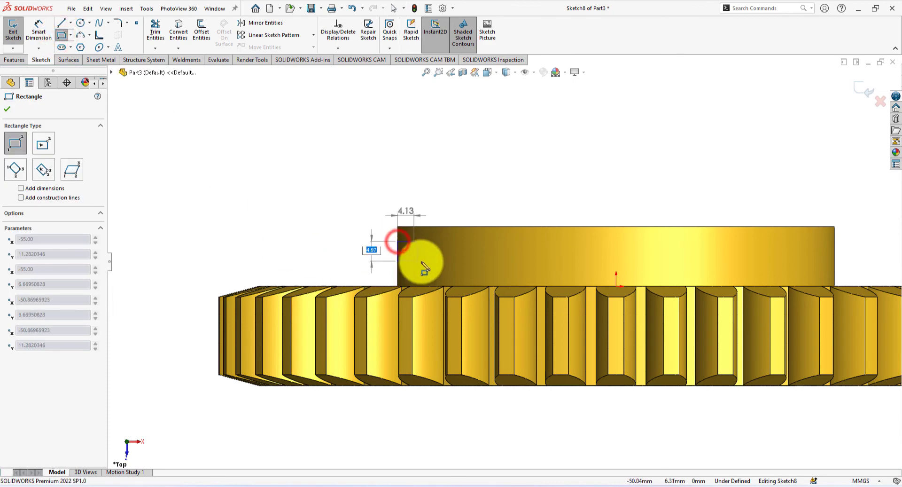
left_click(437, 273)
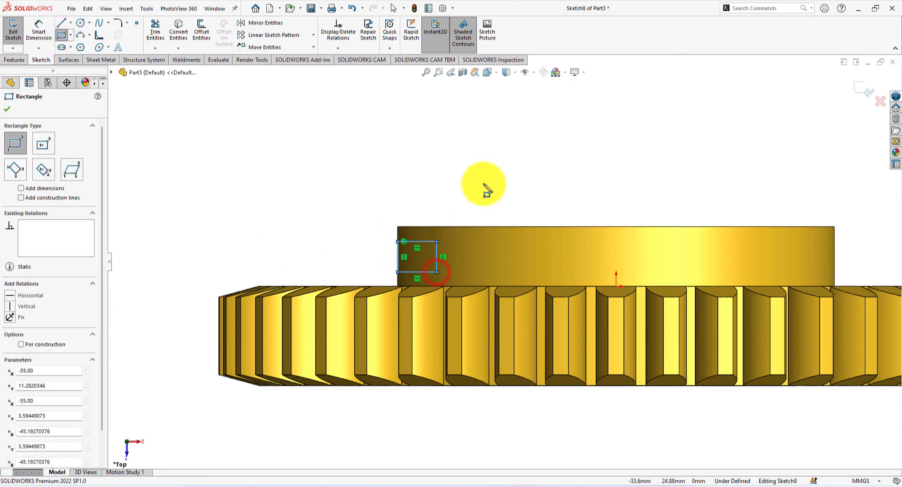
right_click(500, 188)
left_click(520, 187)
scroll(464, 221, "down", 2)
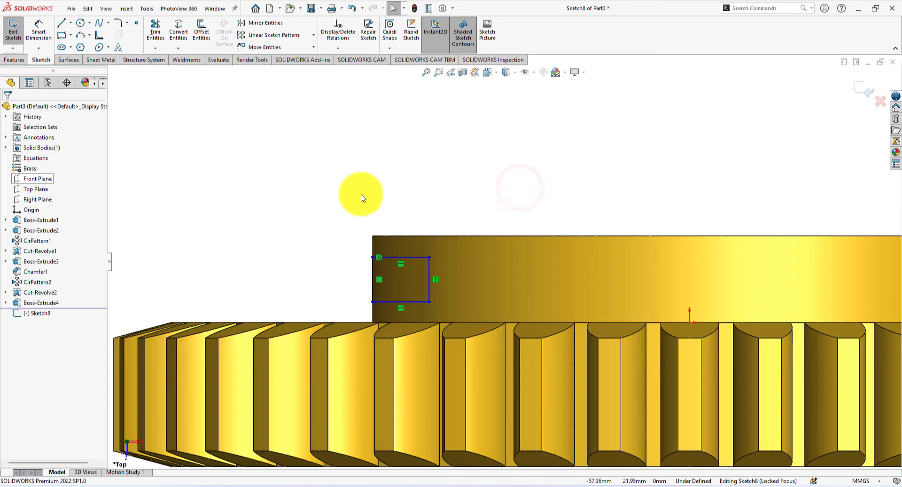
- Dimension the rectangle's width as 8 mm
left_click(37, 30)
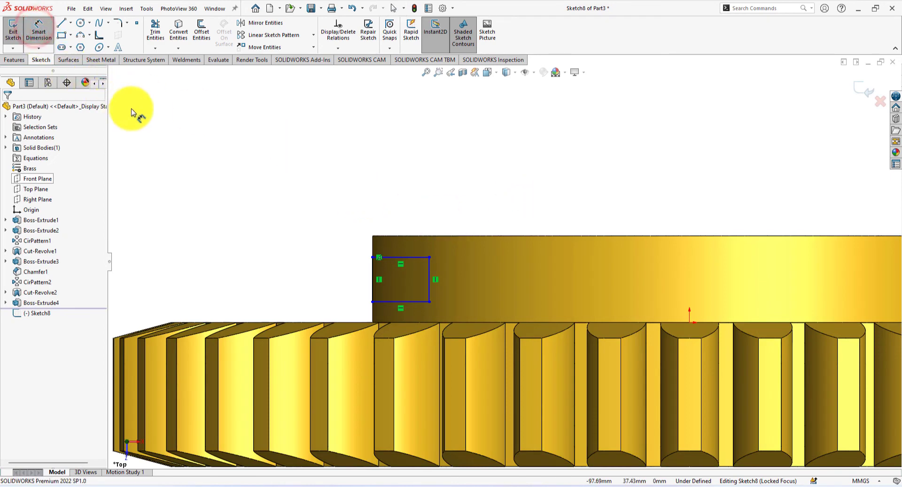
left_click(399, 256)
left_click(403, 249)
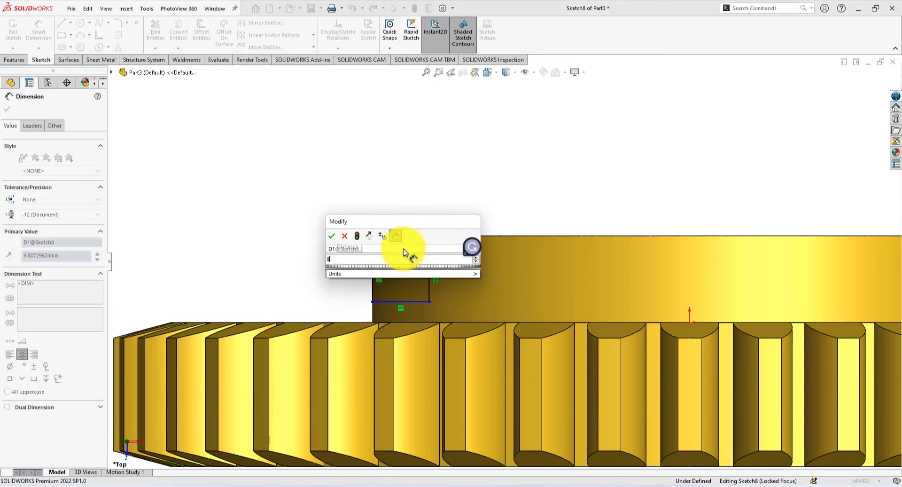
key("Return")
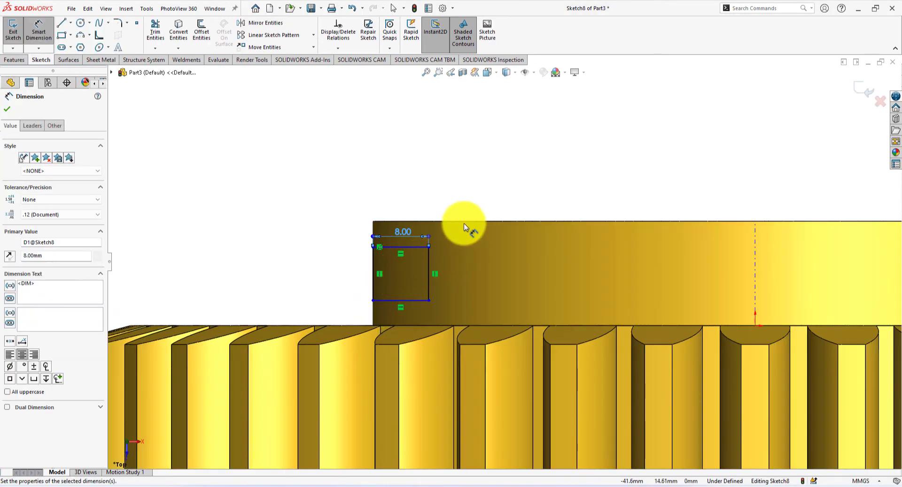
- Dimension the distance between the hub's end face edge and the rectangle's nearest side as 5 mm
left_click(447, 222)
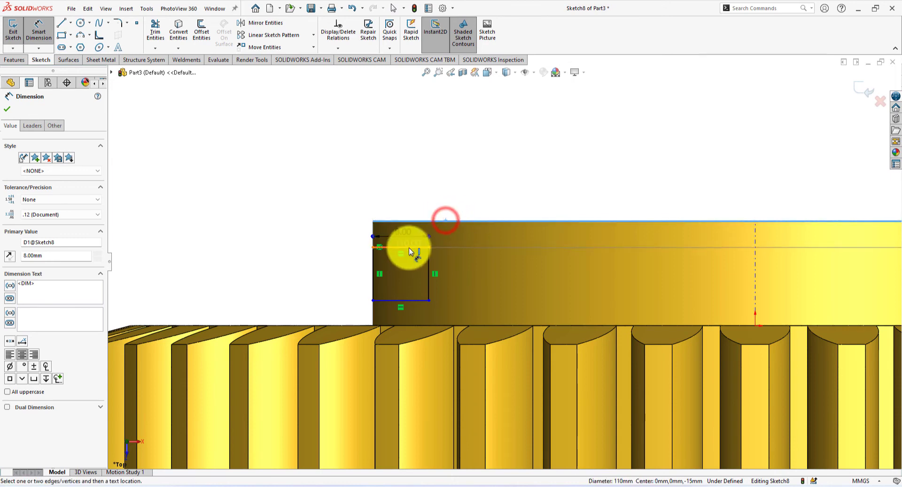
left_click(408, 247)
left_click(348, 239)
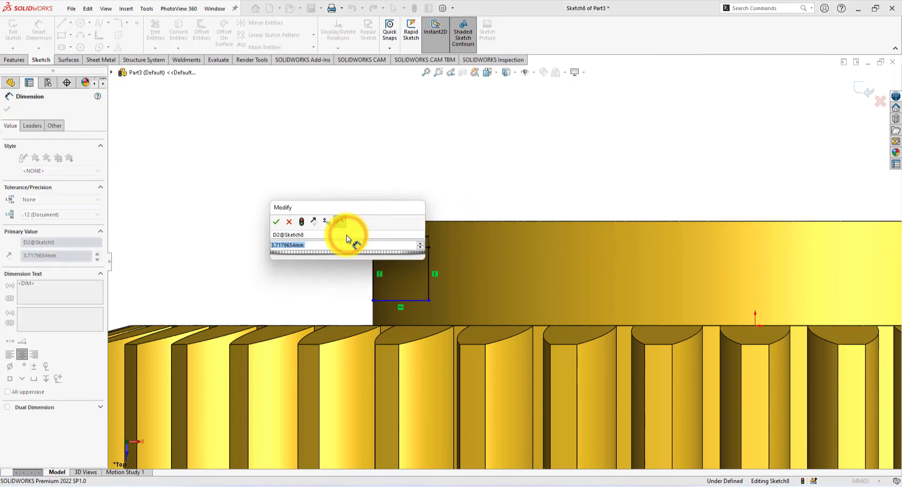
type("5")
key("Return")
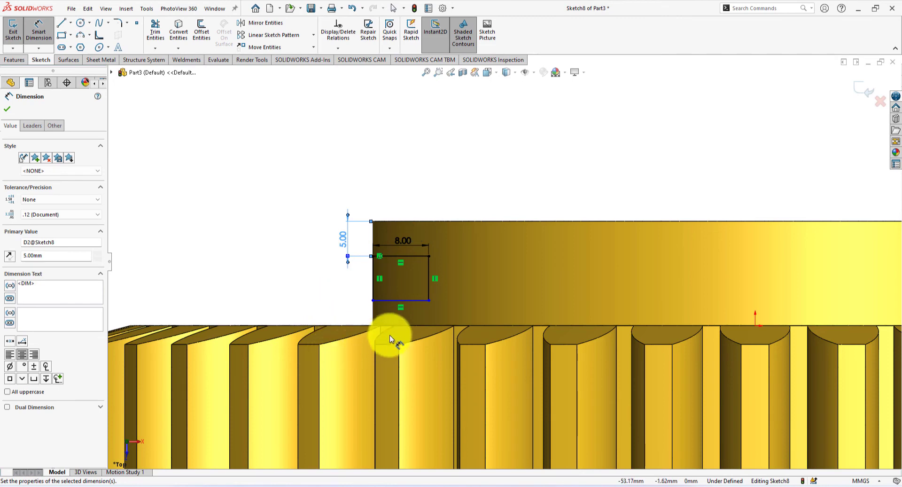
- Dimension the distance between the rectangle's side nearest the gear and the hub's circular base edge as 1 mm
scroll(392, 338, "down", 3)
middle_click_drag(360, 267, 381, 310)
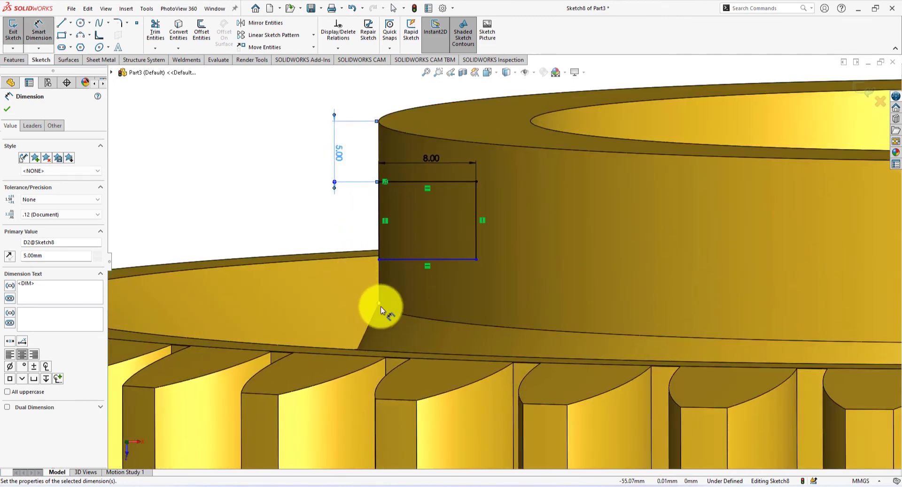
left_click(404, 260)
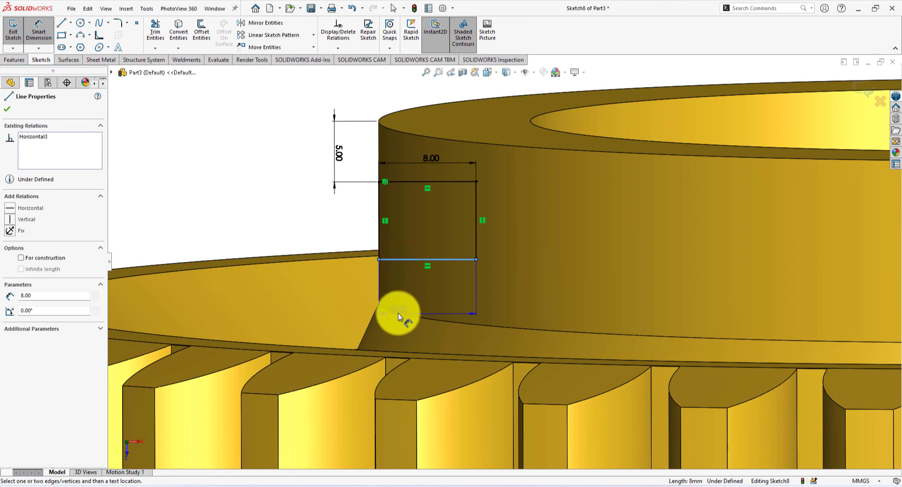
scroll(376, 295, "down", 5)
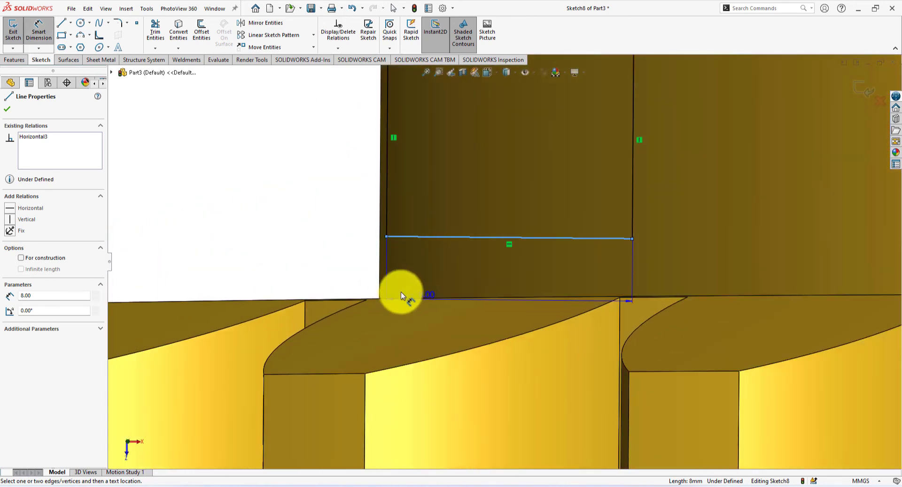
key("Up")
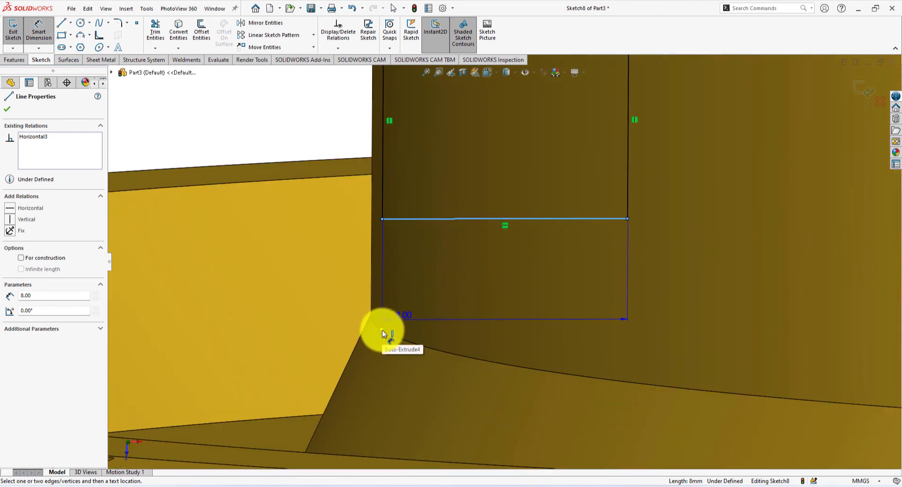
left_click(386, 332)
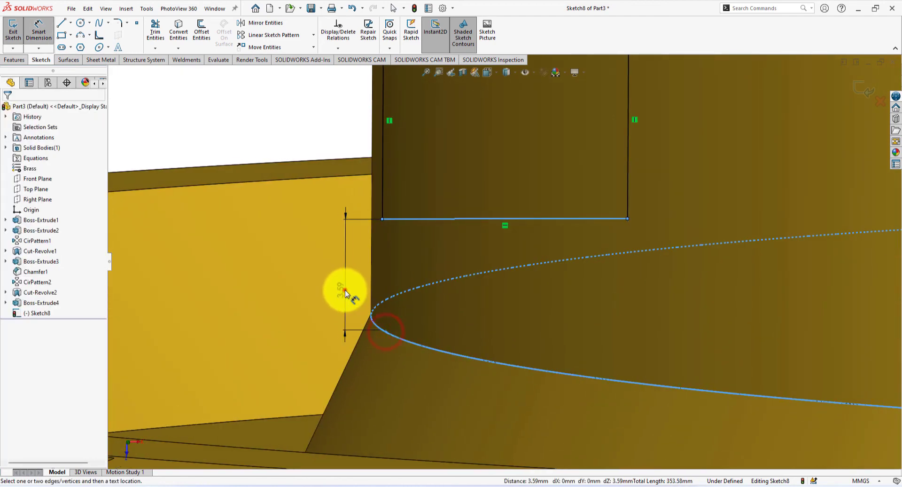
left_click(346, 291)
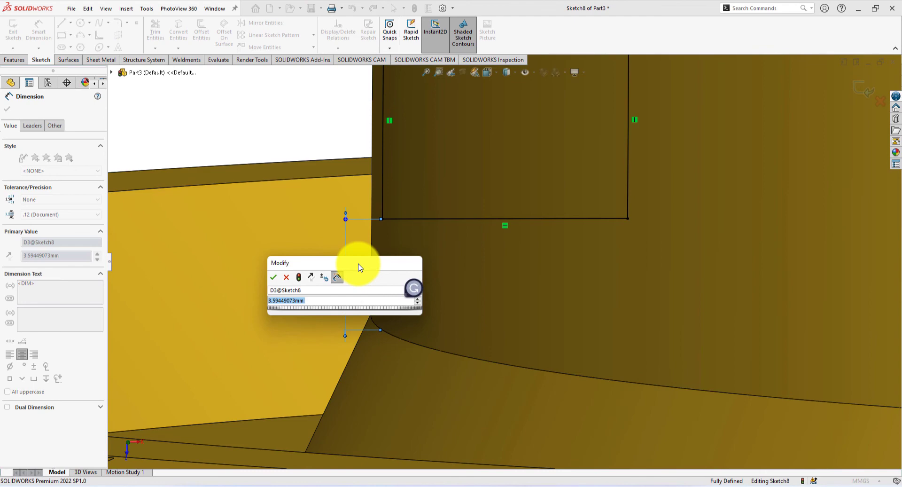
key("Return")
key("ctrl+shift+z")
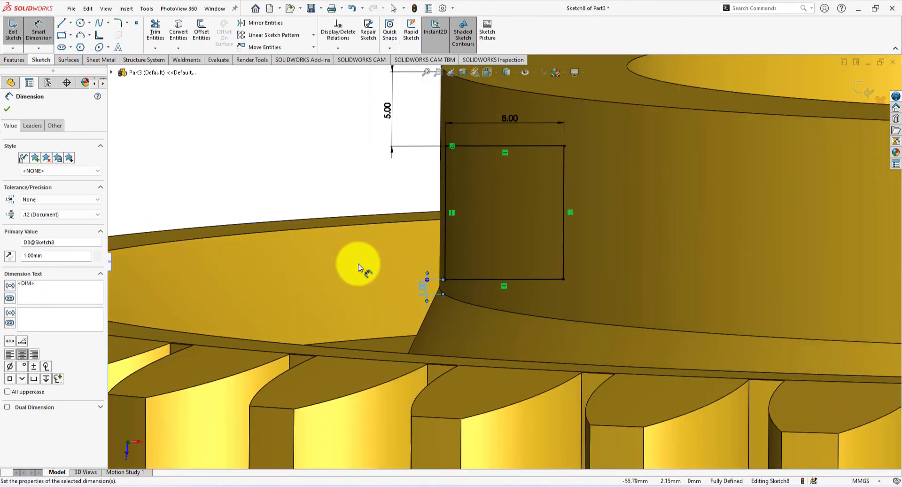
key("ctrl+shift+z")
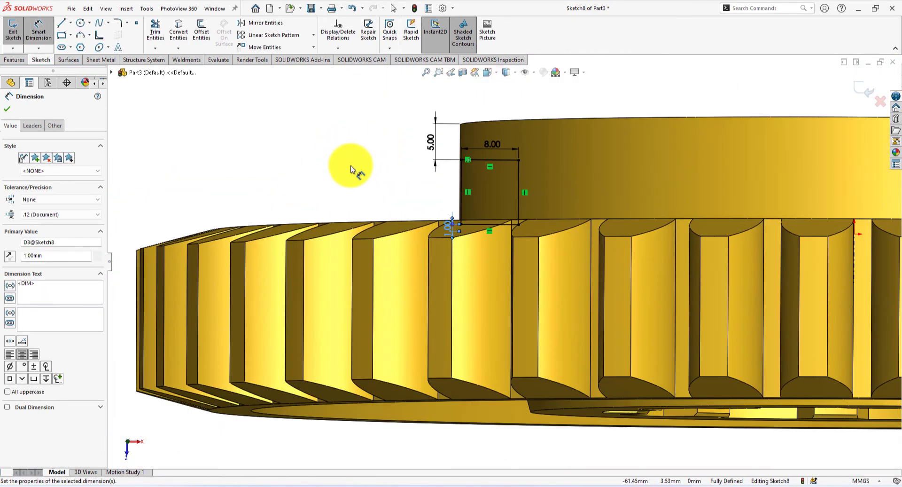
middle_click_drag(351, 169, 417, 186)
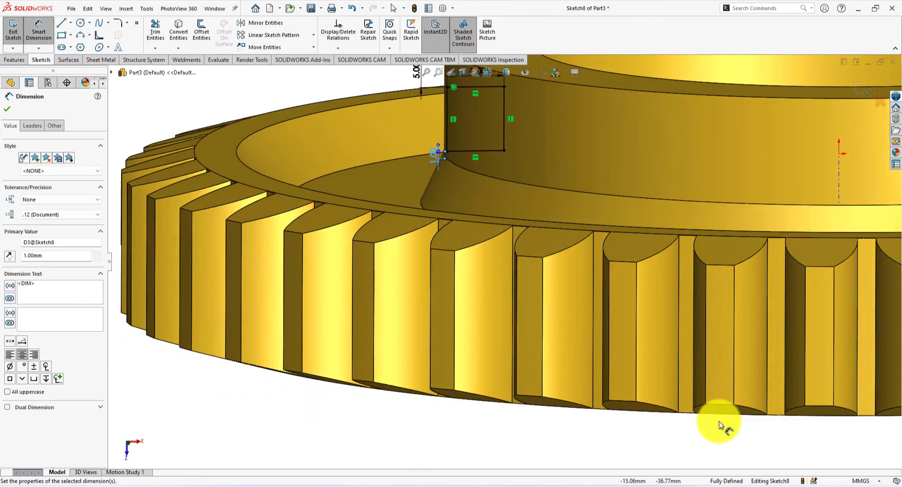
key("ctrl+shift+z")
key("ctrl+shift+z")
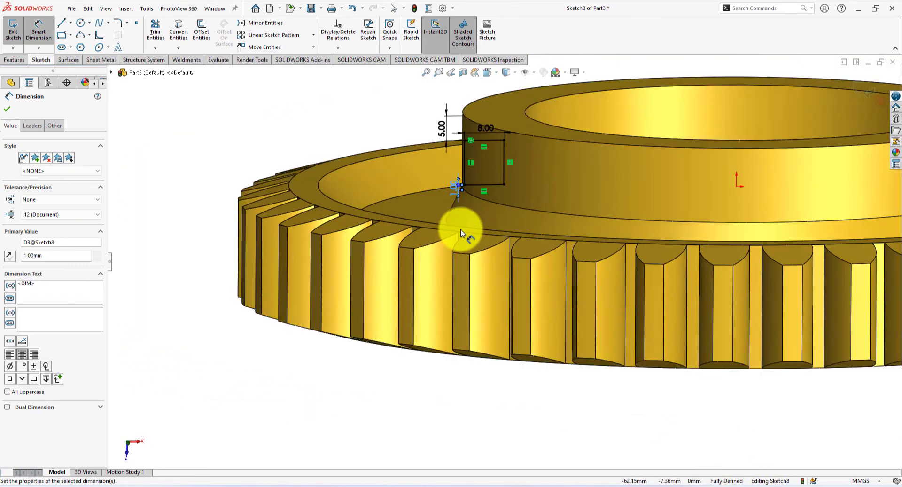
mouse_move(592, 127)
middle_mouse_down()
mouse_move(586, 155)
mouse_move(586, 141)
middle_mouse_up()
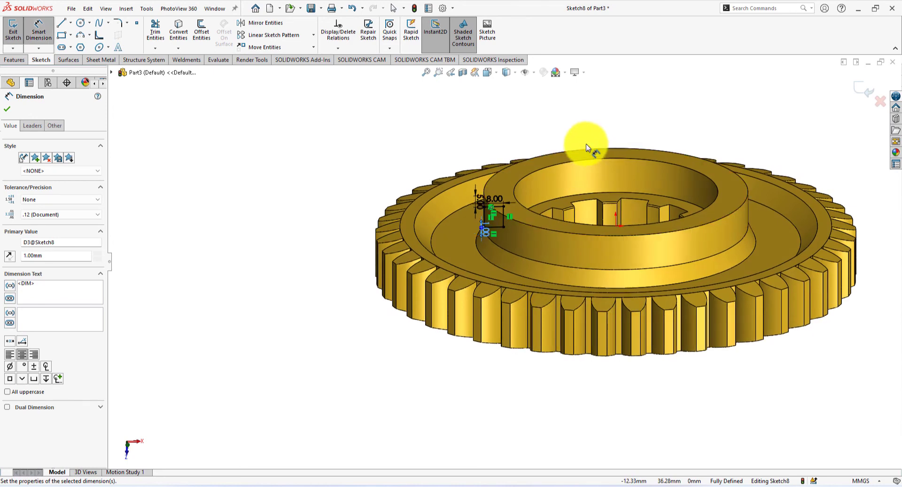
left_click(8, 112)
left_click(254, 183)
- Show the temporary axes of the model
scroll(589, 87, "down", 2)
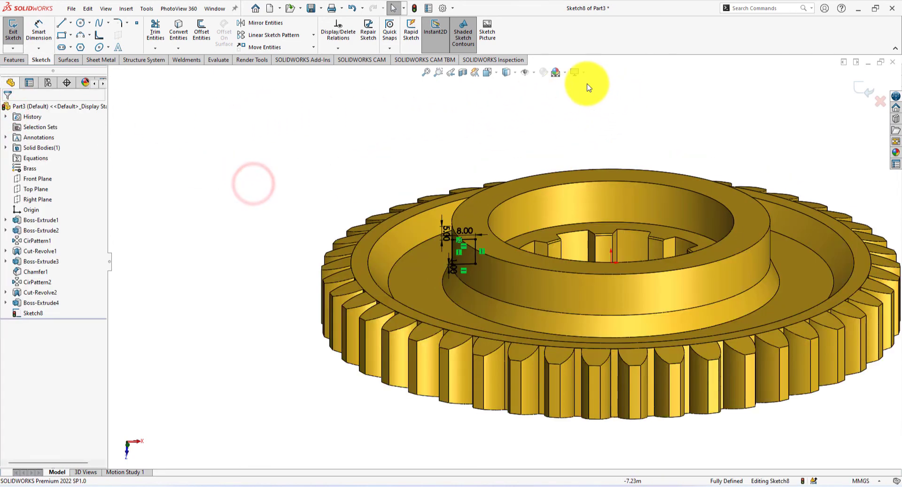
left_click(566, 72)
left_click(535, 72)
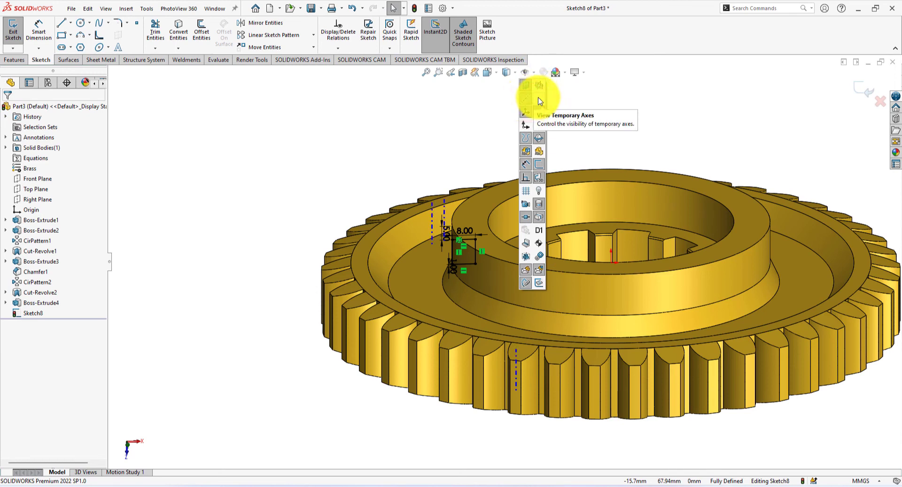
left_click(539, 99)
left_click(664, 100)
scroll(540, 150, "down", 2)
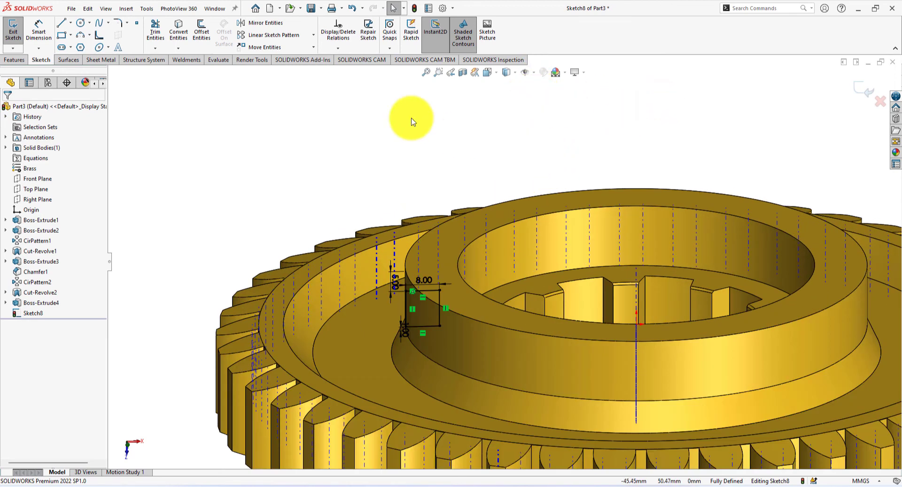
- Revolve-cut the rectangle 360° about the gear's central temporary axis to form a groove around the hub
left_click(14, 61)
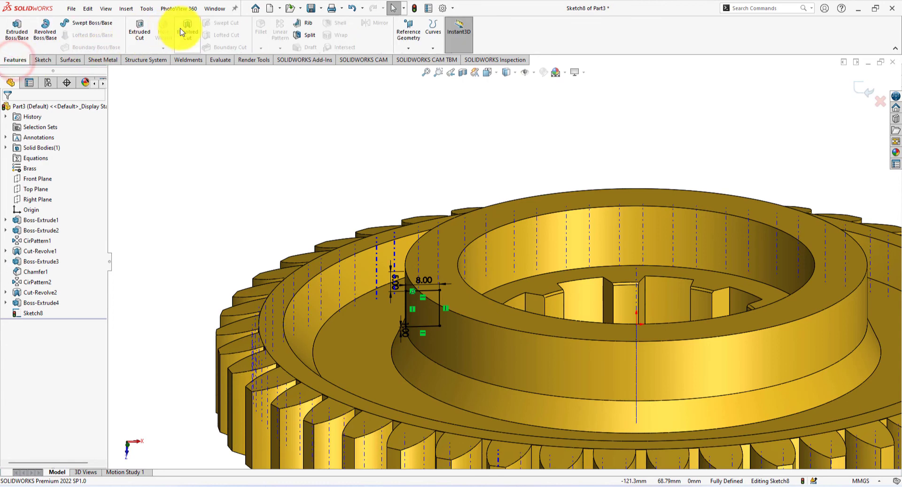
left_click(196, 37)
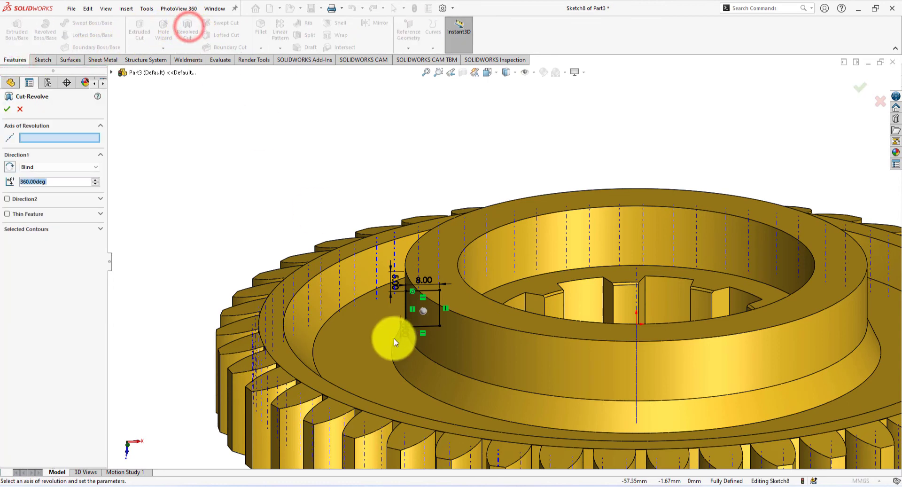
left_click(55, 137)
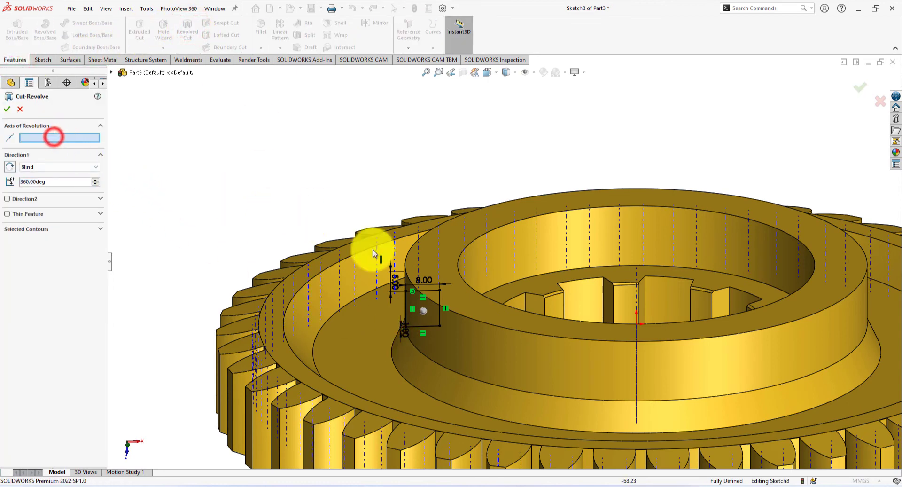
left_click(637, 360)
scroll(518, 196, "up", 5)
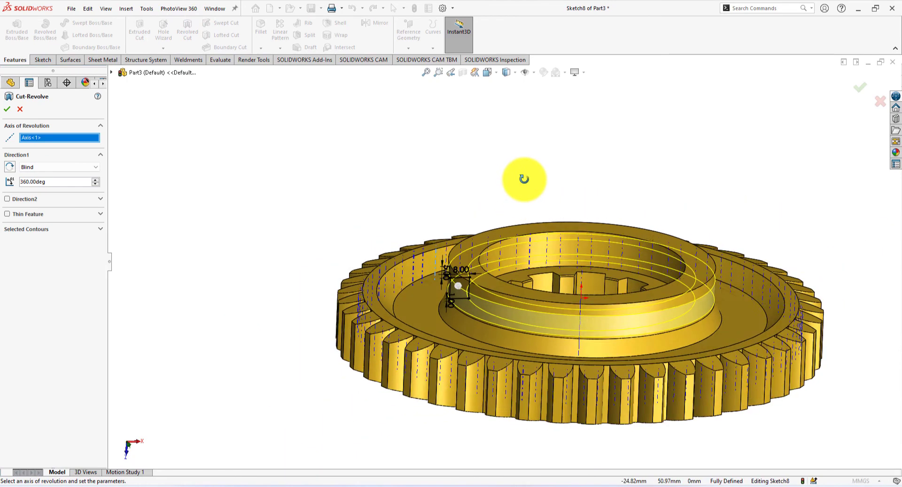
middle_click_drag(524, 178, 501, 173)
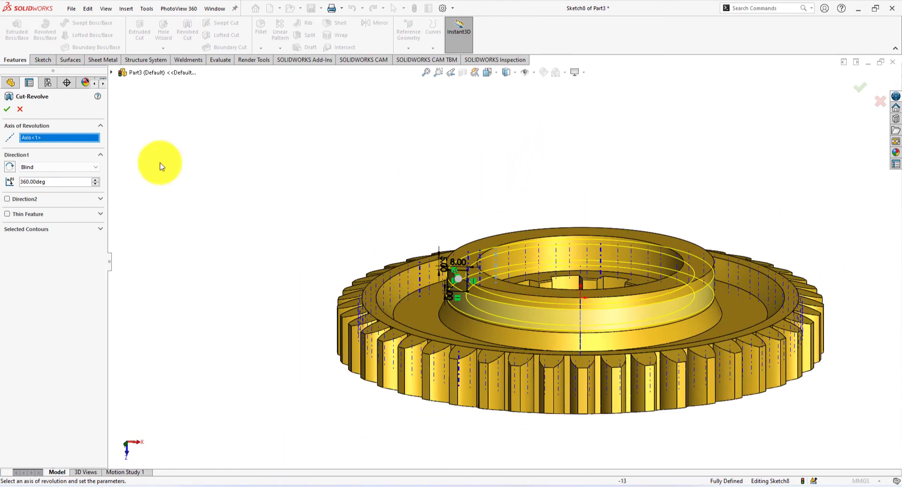
left_click(8, 108)
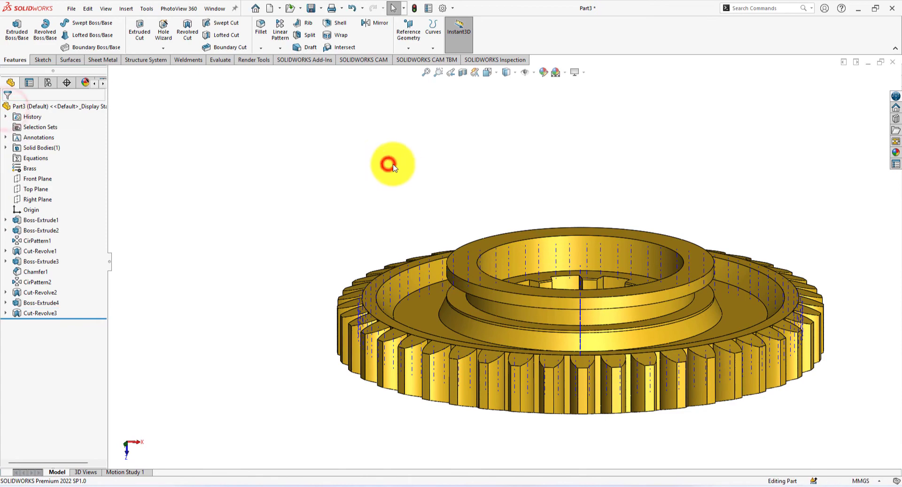
- Hide the temporary axes and show the gear in isometric view
middle_click_drag(394, 168, 385, 196)
left_click(534, 72)
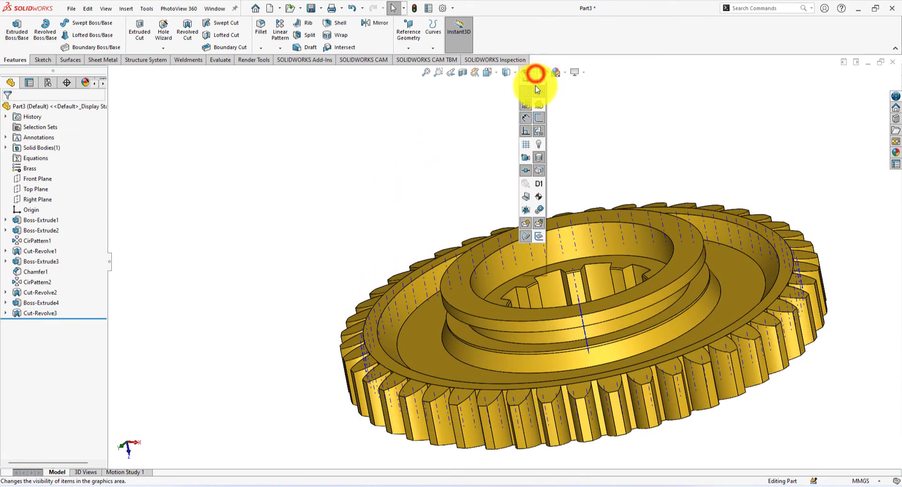
left_click(541, 99)
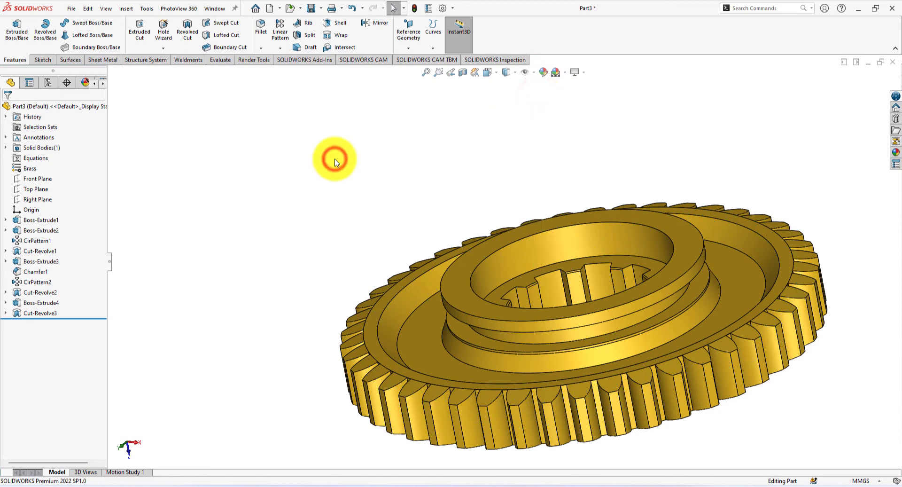
middle_click_drag(335, 162, 822, 277)
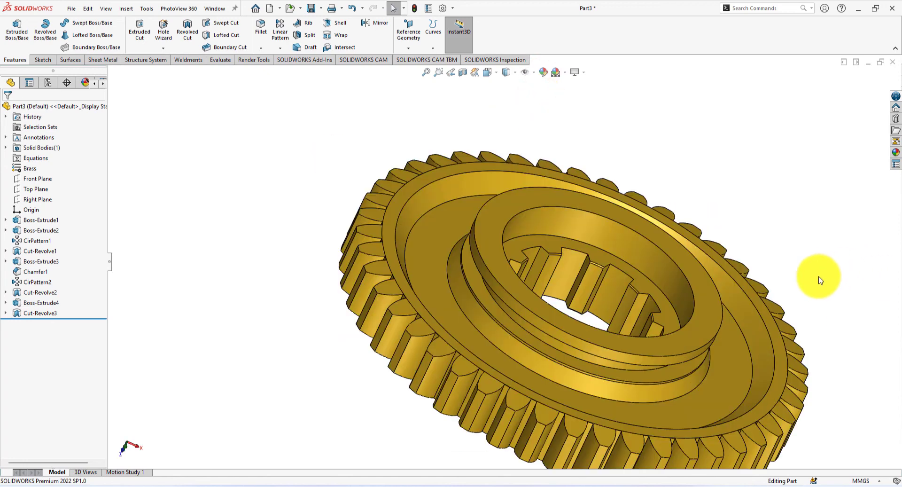
middle_click_drag(900, 300, 888, 237)
key("space")
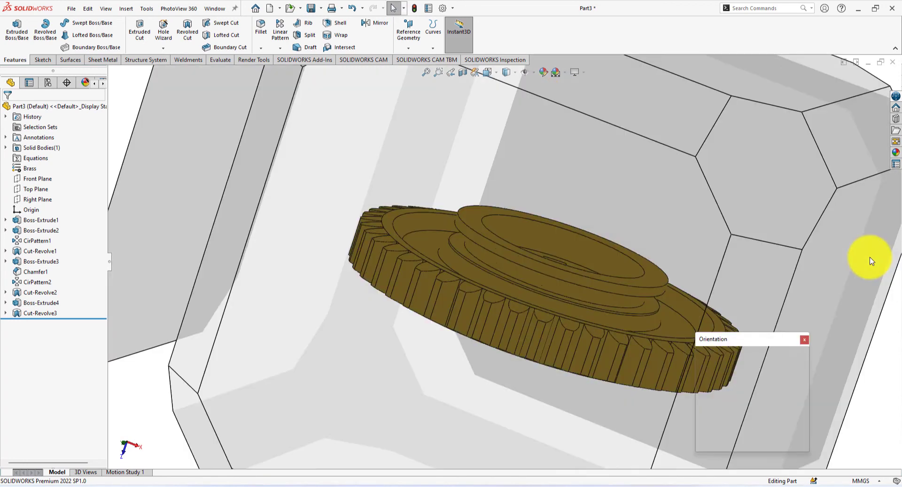
left_click(799, 371)
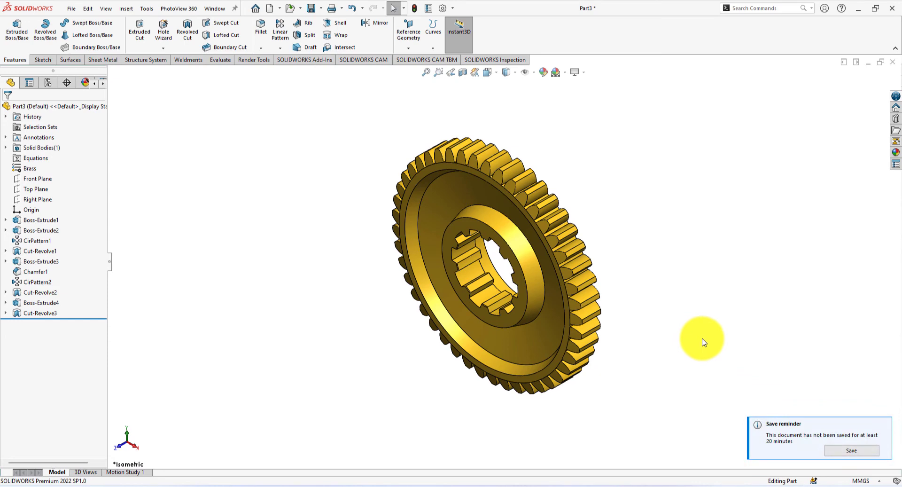
- Chamfer the outer circular edge of the hub's end face 2 mm at 45°
middle_click_drag(703, 342, 635, 364)
scroll(326, 387, "down", 5)
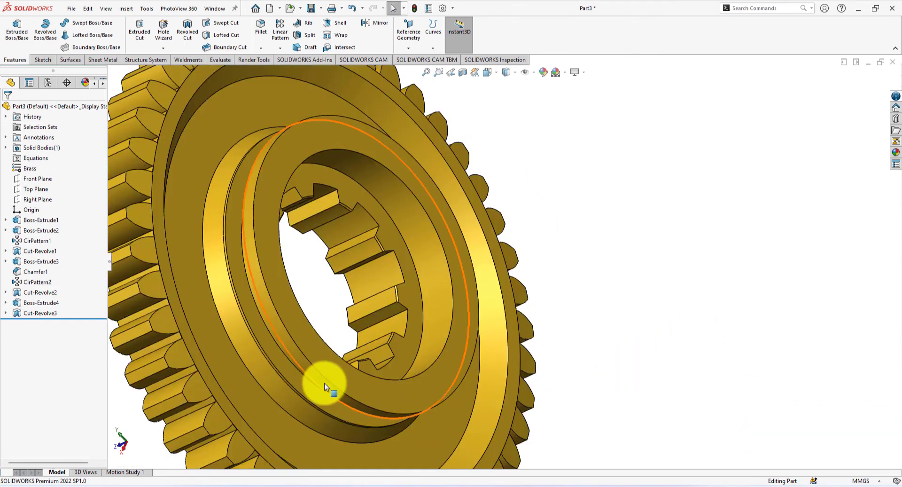
left_click(328, 379)
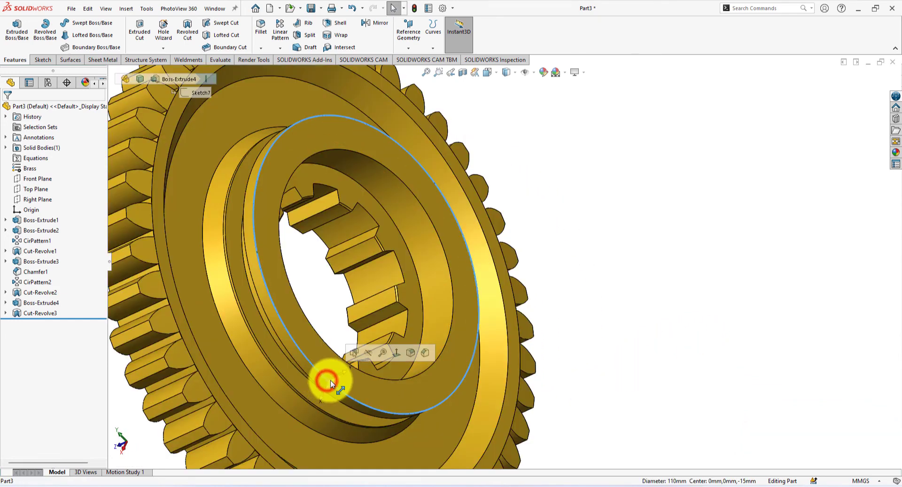
left_click(422, 356)
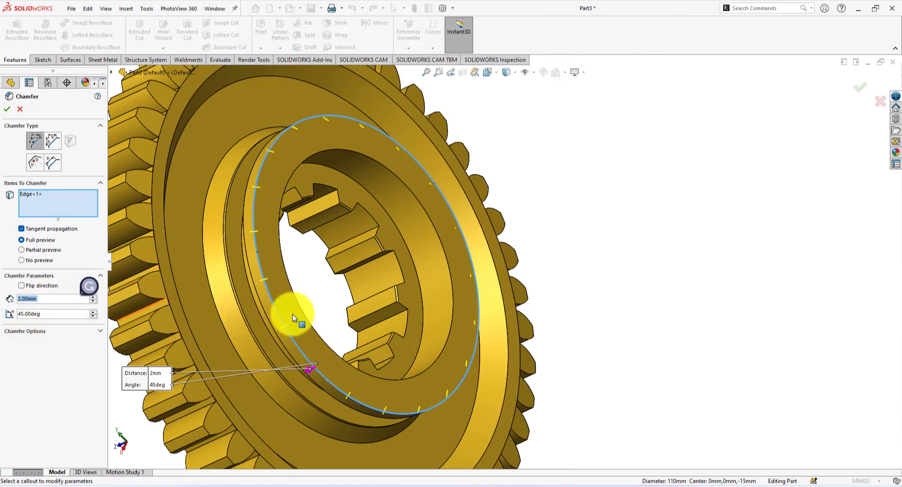
middle_click_drag(615, 326, 625, 312)
scroll(377, 392, "down", 5)
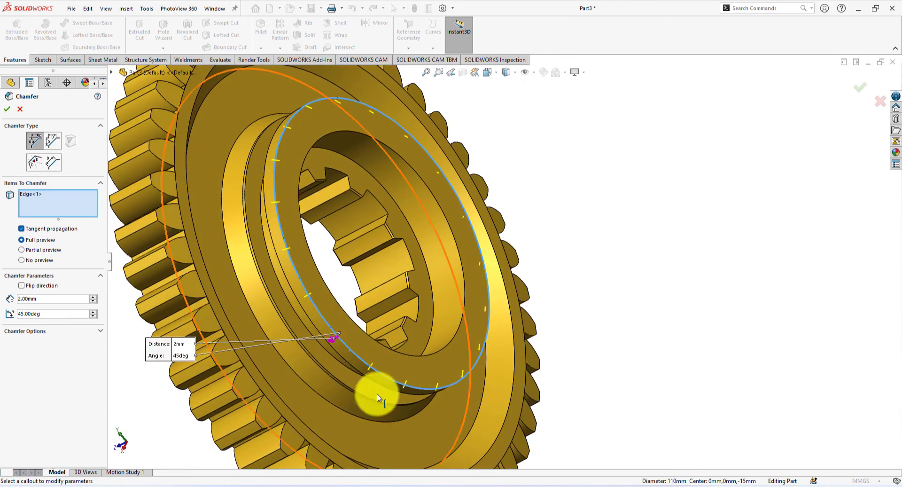
middle_click_drag(447, 258, 413, 316)
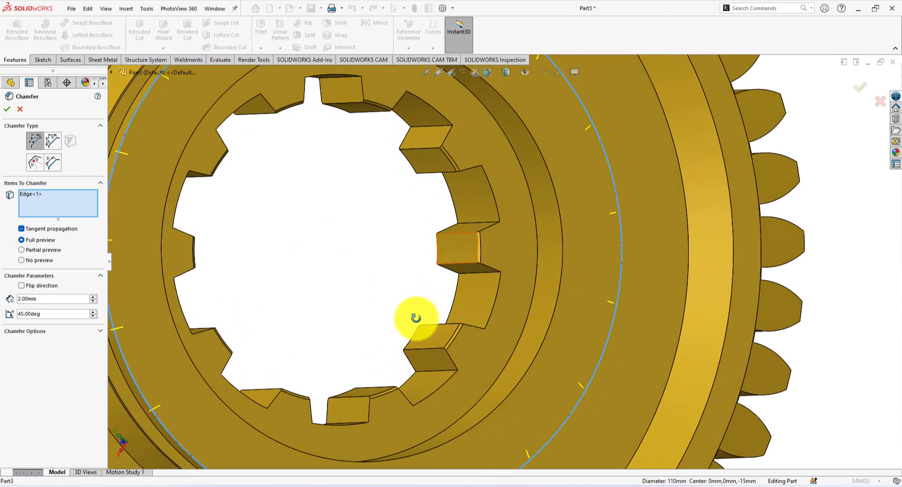
scroll(484, 306, "up", 8)
middle_click_drag(484, 306, 610, 191)
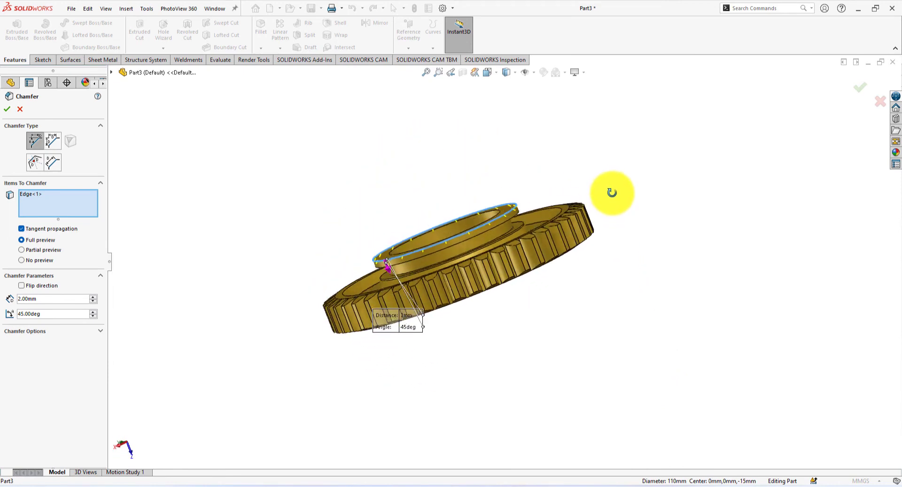
scroll(423, 252, "down", 6)
scroll(288, 280, "down", 4)
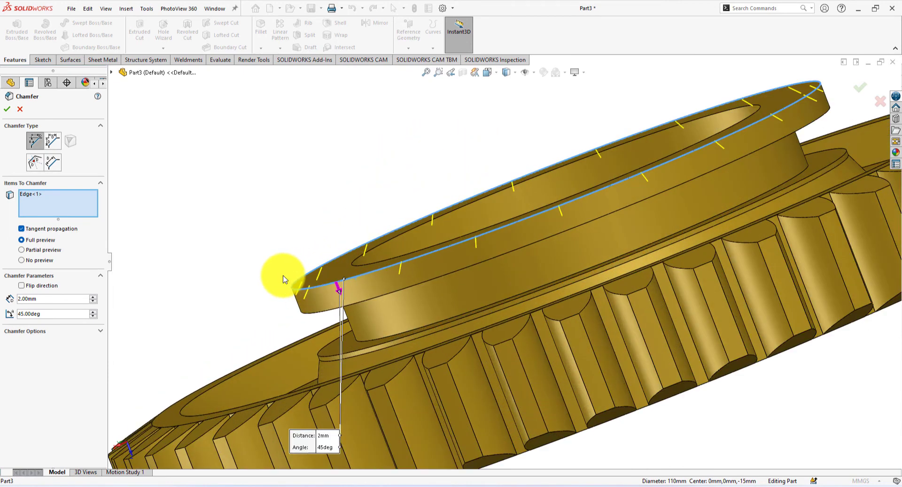
left_click(7, 108)
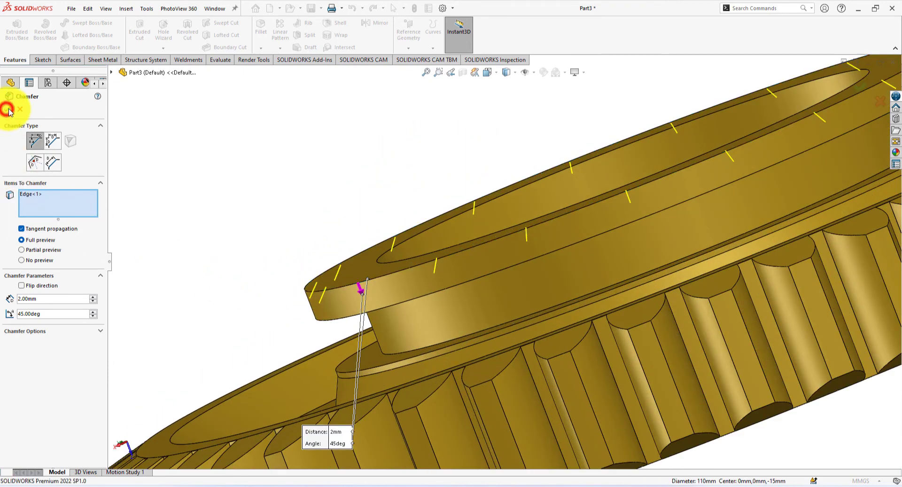
- Chamfer the inner circular edge of the hub's end face 3 mm at 45°
scroll(225, 225, "up", 5)
middle_click_drag(291, 171, 464, 157)
left_click(465, 159)
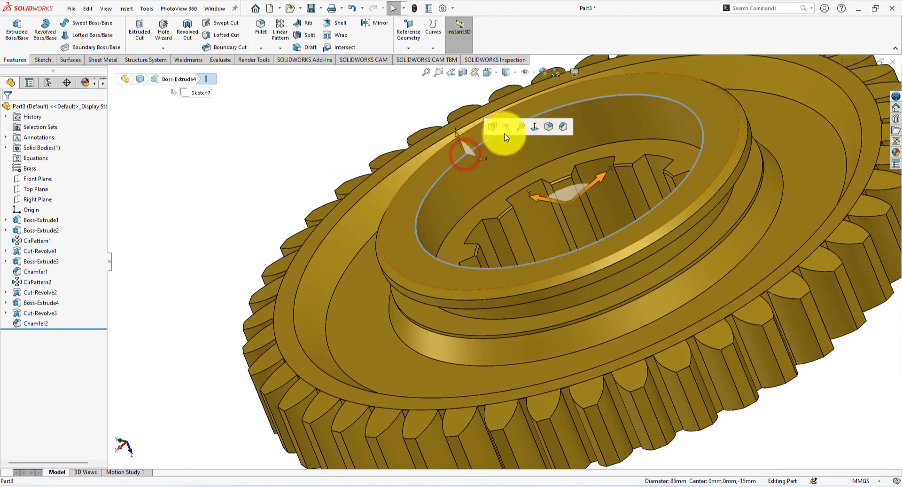
left_click(564, 129)
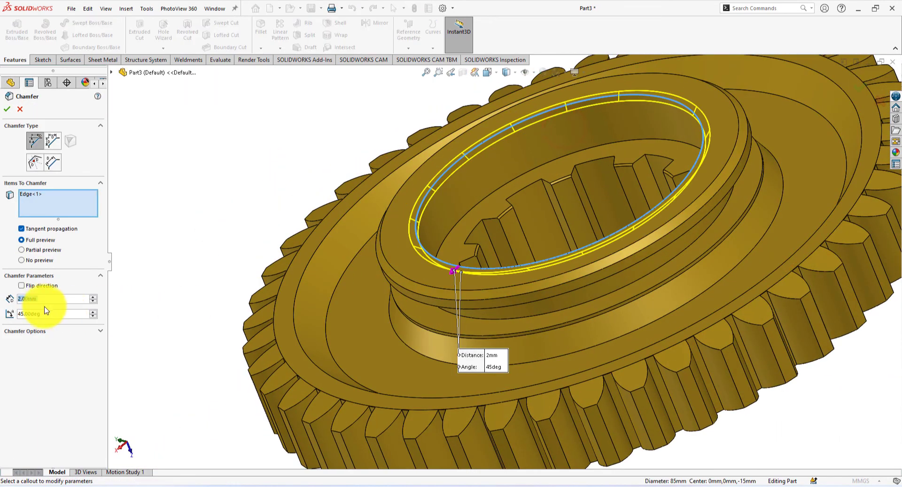
type("3")
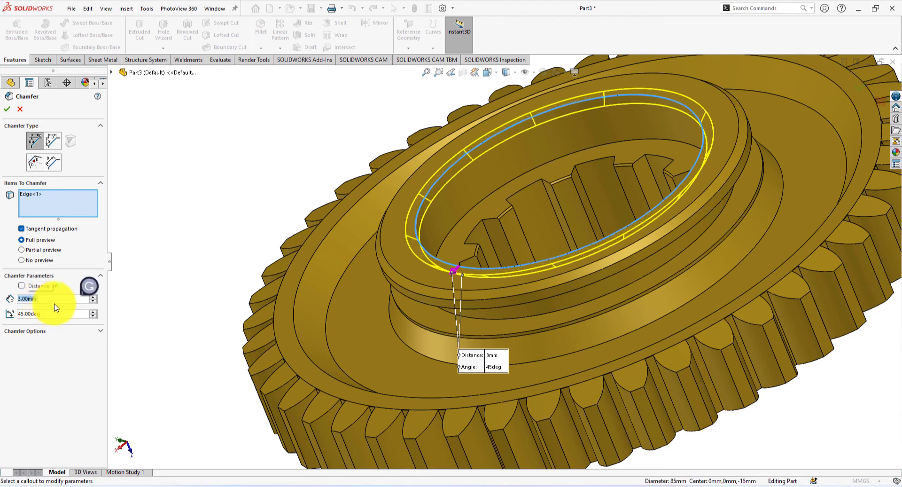
left_click(7, 110)
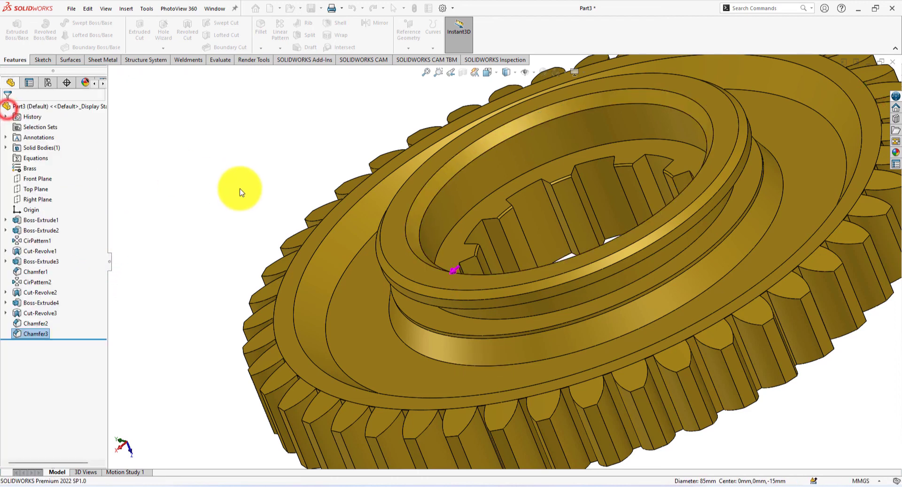
left_click(238, 187)
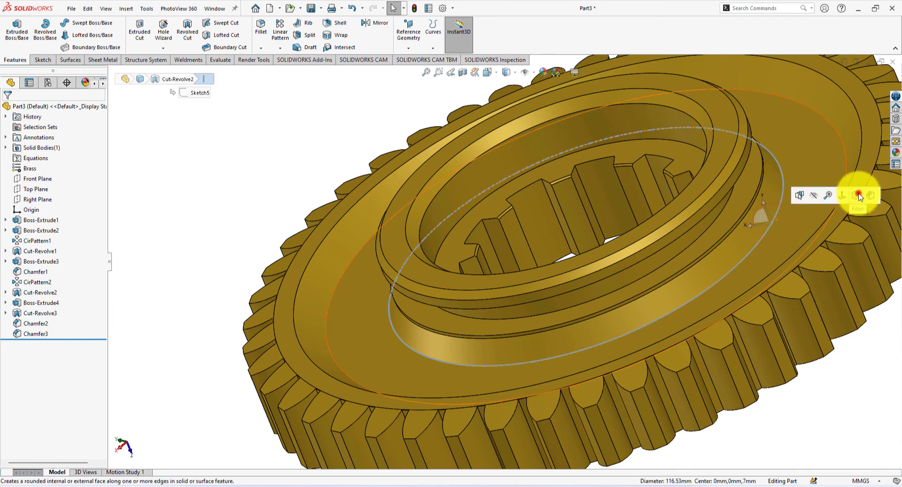
- Fillet the circular edge where the hub's conical base meets the recess floor with a 5 mm radius
left_click(851, 195)
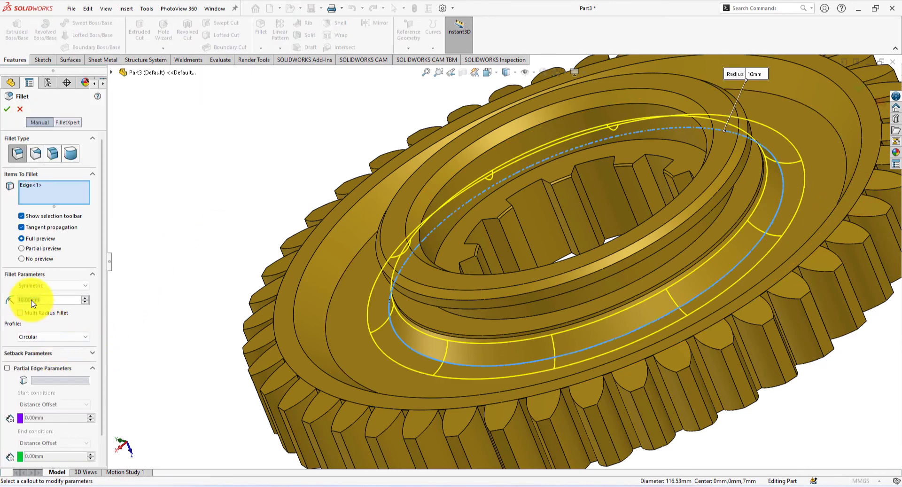
key("Return")
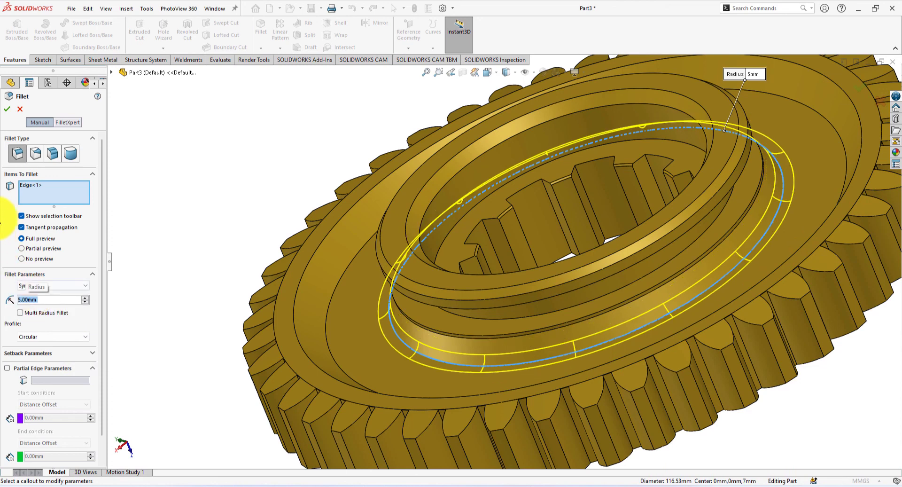
left_click(8, 110)
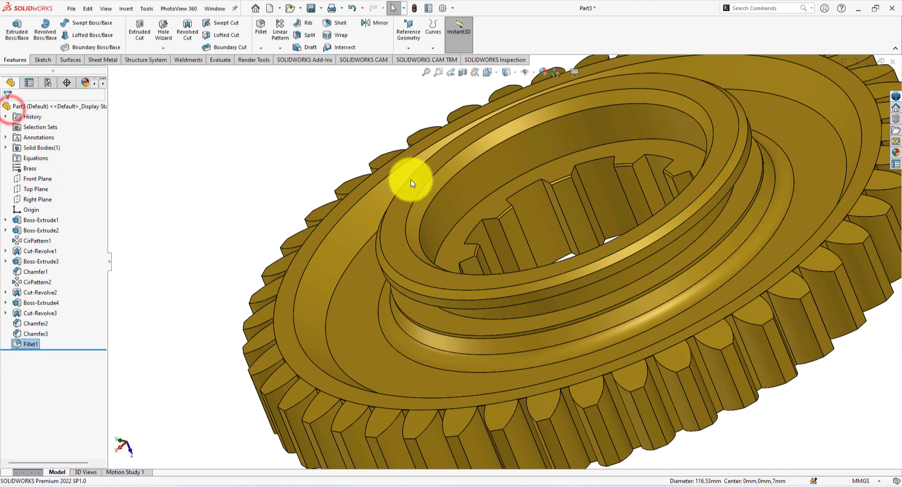
- Fillet the outer circular edge of the hub-side recess floor, next to the toothed rim, with a 15 mm radius
left_click(839, 138)
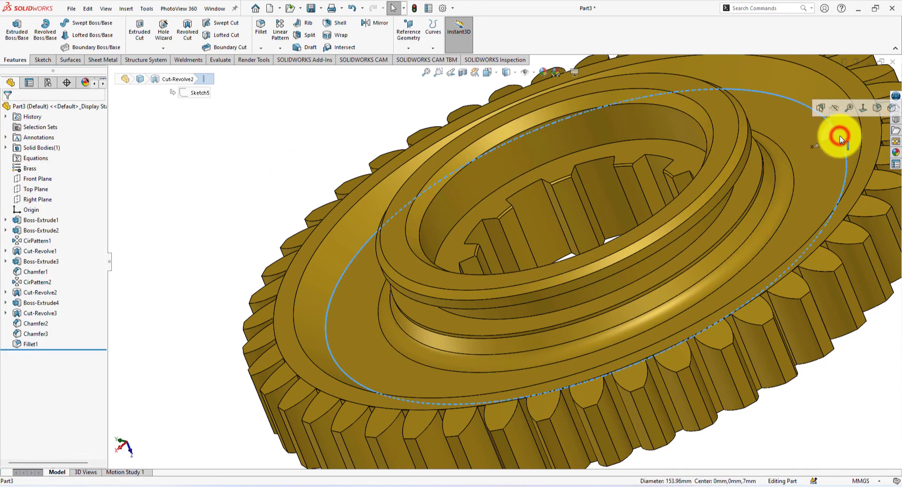
left_click(882, 108)
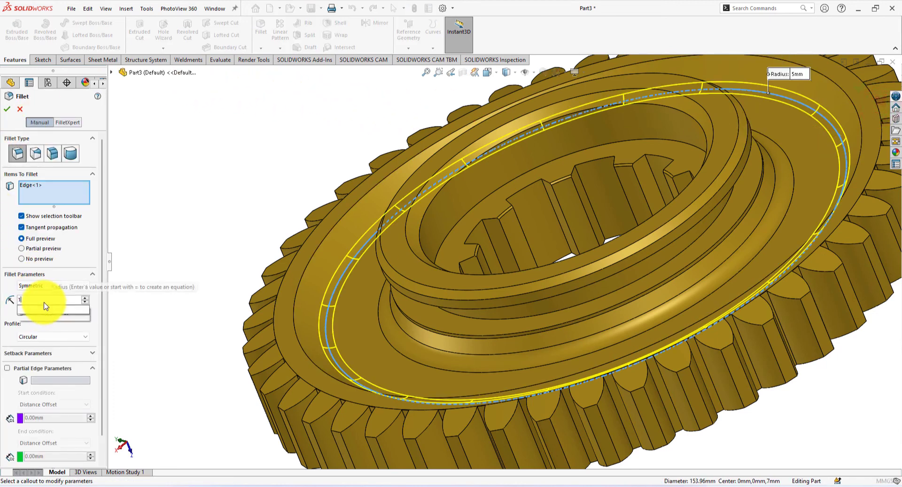
key("Return")
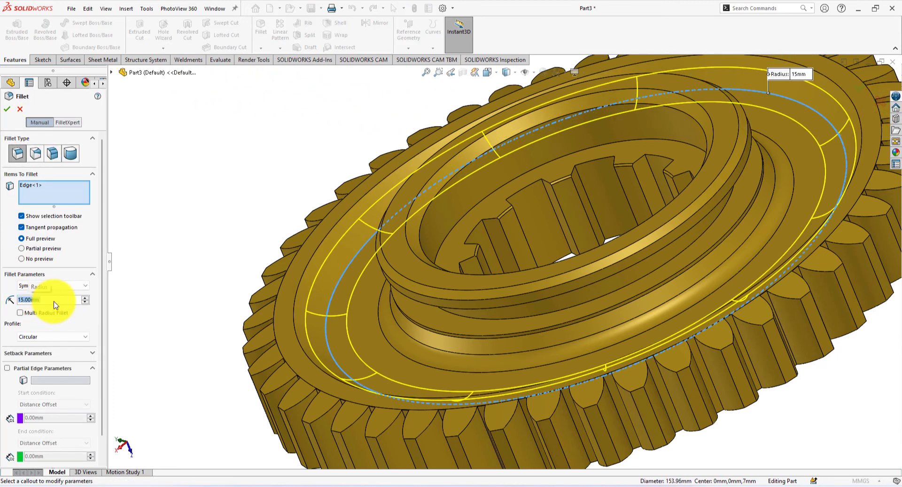
left_click(7, 109)
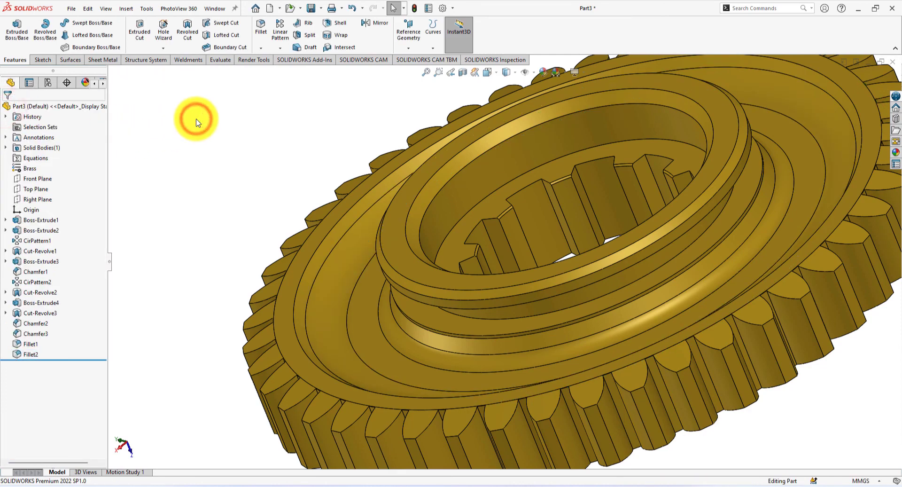
- Fillet the outer circular edge of the recess floor on the gear's opposite face with a 10 mm radius
middle_click_drag(191, 151, 397, 176)
left_click(396, 175)
key("ctrl+8")
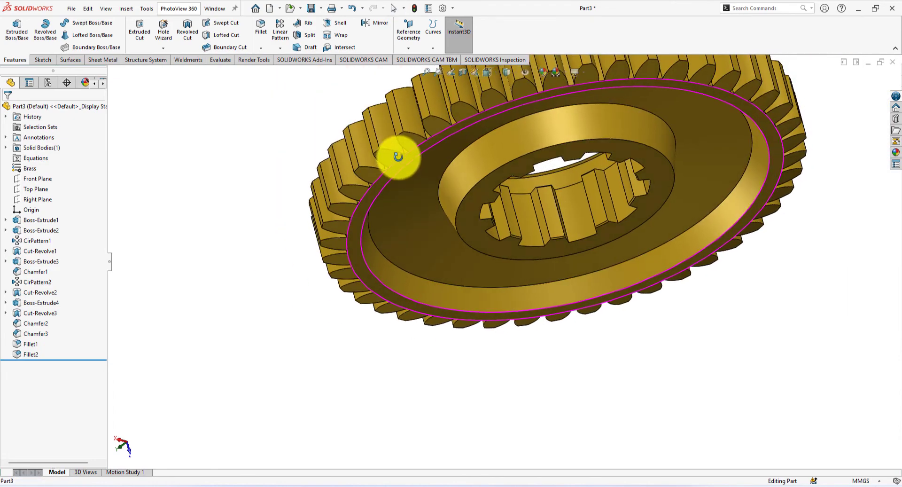
scroll(460, 215, "down", 4)
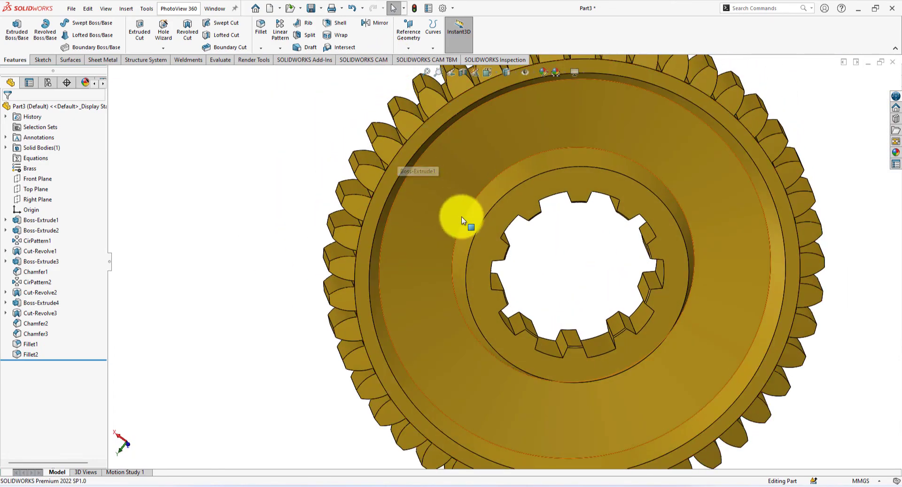
left_click(342, 284)
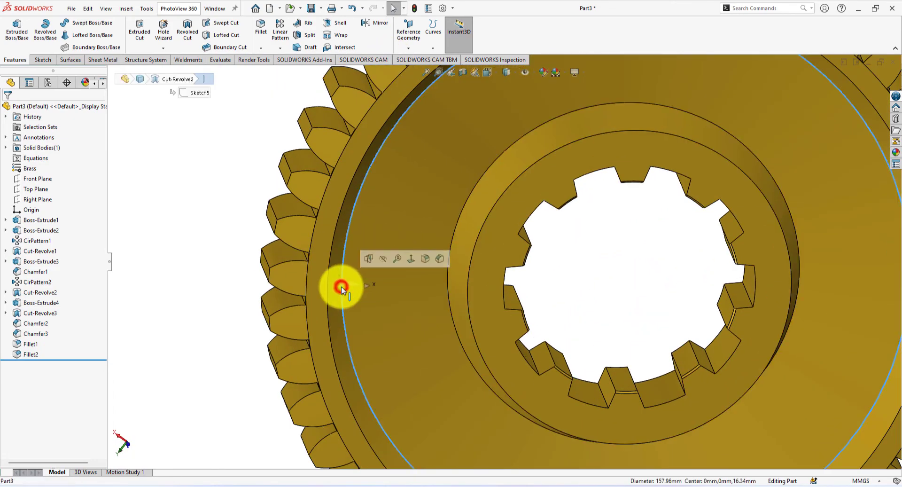
left_click(425, 259)
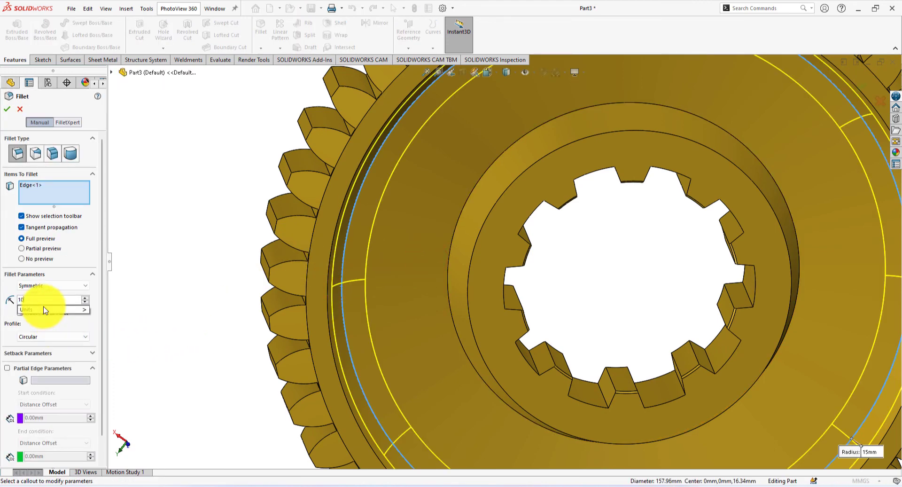
type("10")
key("Return")
middle_click_drag(197, 277, 144, 216)
left_click(5, 106)
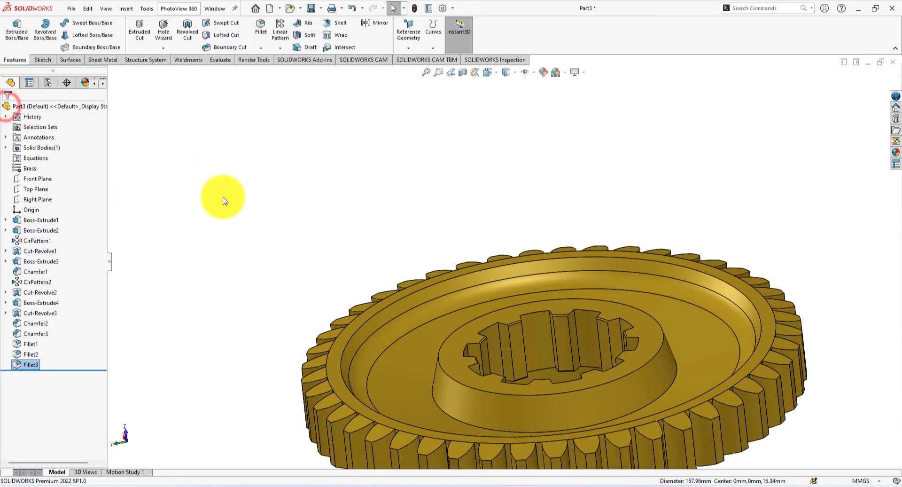
left_click(222, 195)
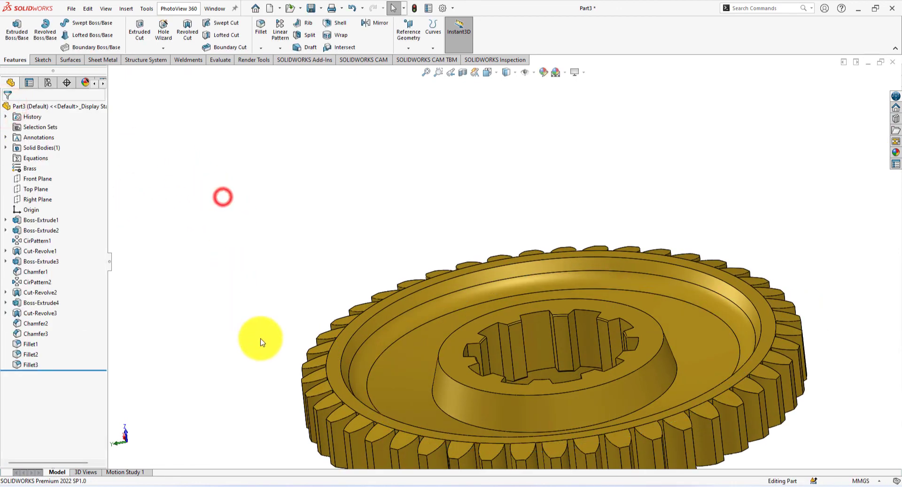
- Fillet the circular base edge of the raised central boss on this face with a 5 mm radius
left_click(447, 417)
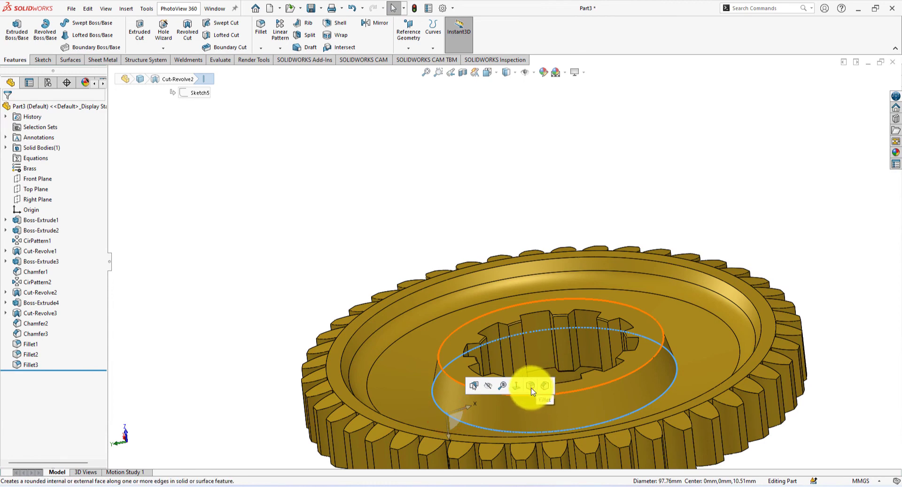
left_click(531, 387)
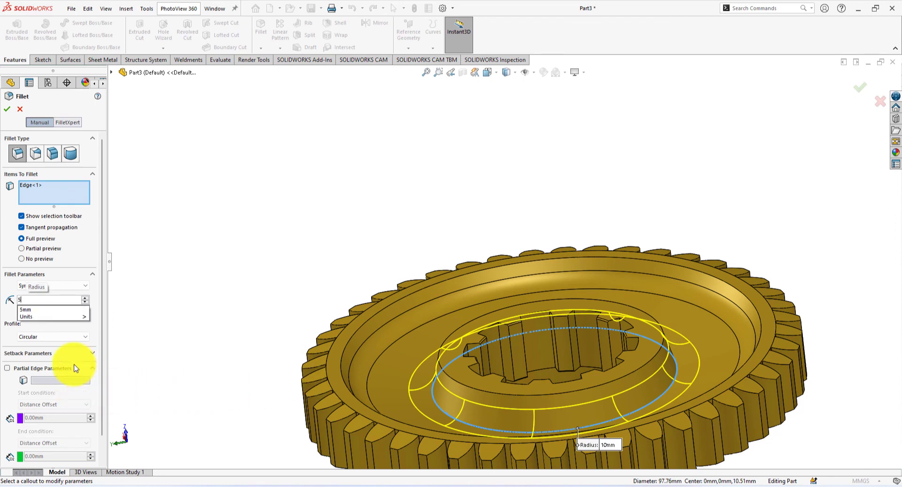
type("5")
key("Return")
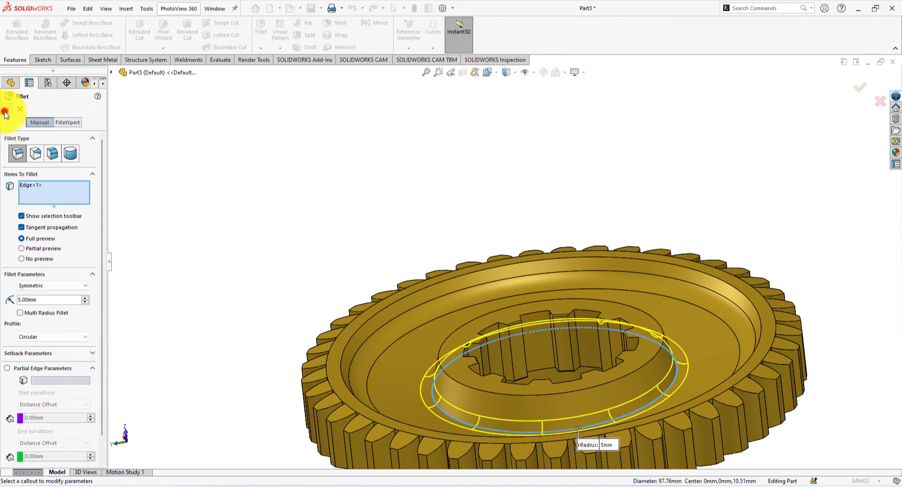
left_click(5, 112)
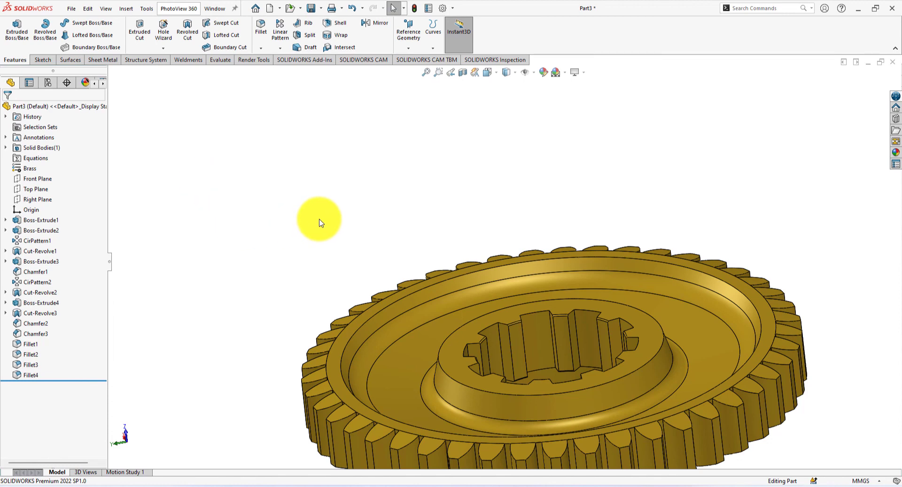
- Examine both faces of the finished gear, first in isometric view and then from the opposite corner on the hub side
key("space")
left_click(792, 368)
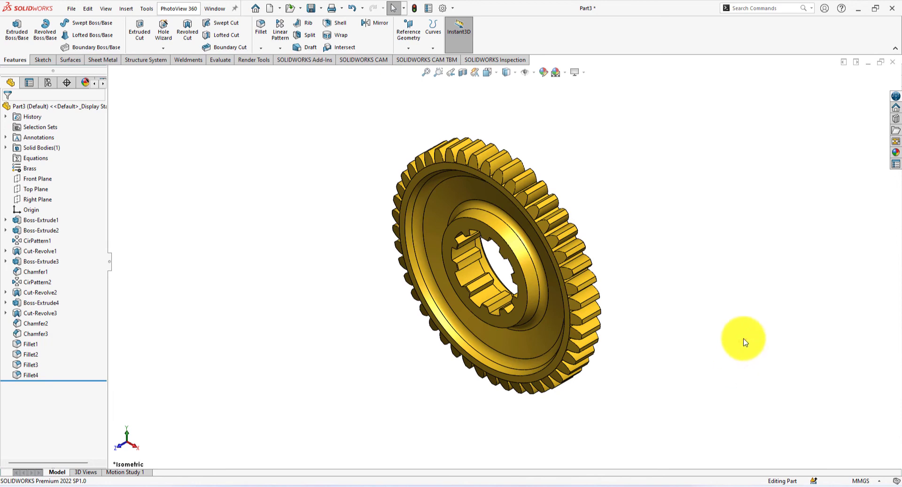
scroll(586, 258, "down", 3)
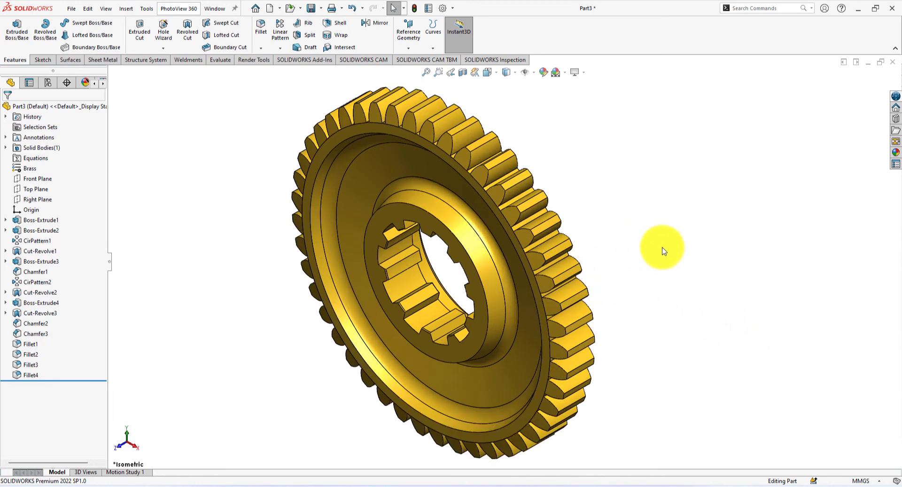
key("space")
left_click(480, 257)
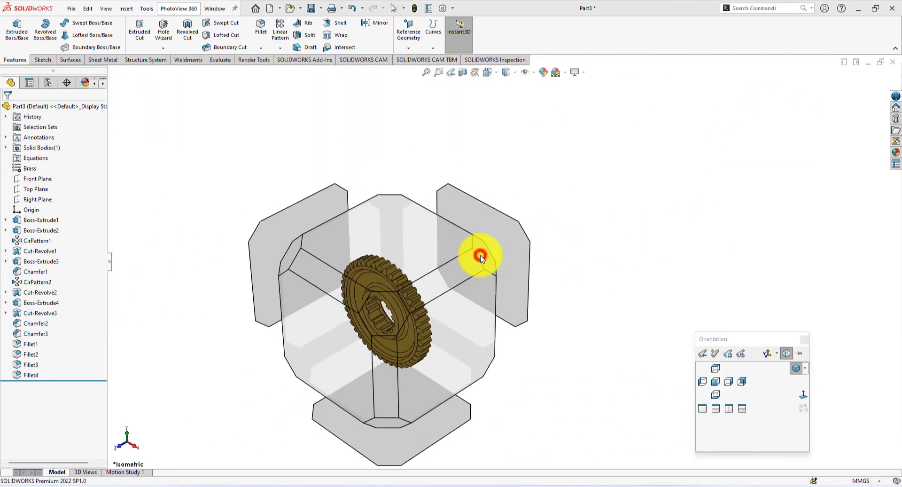
left_click(651, 267)
scroll(528, 221, "down", 3)
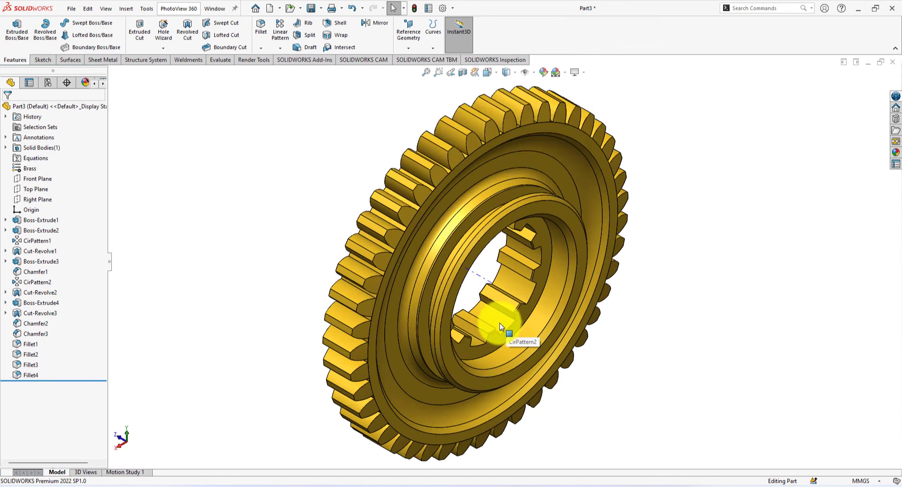
left_click(794, 266)
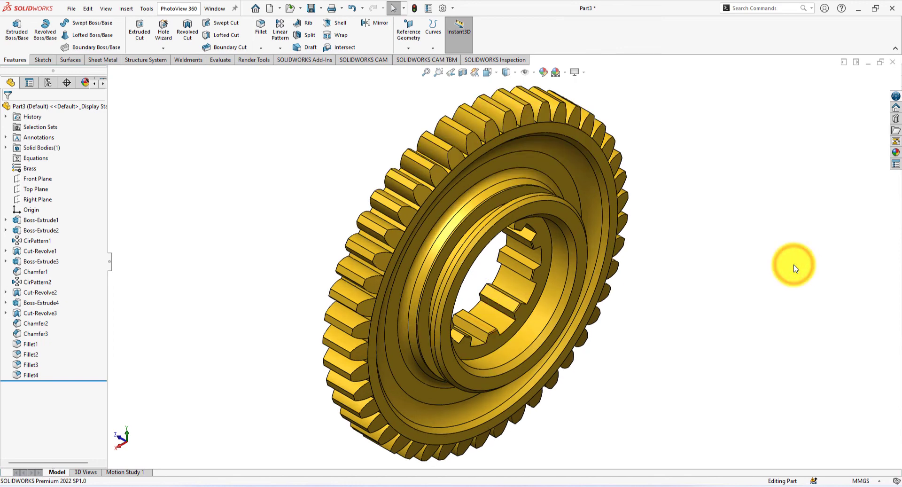